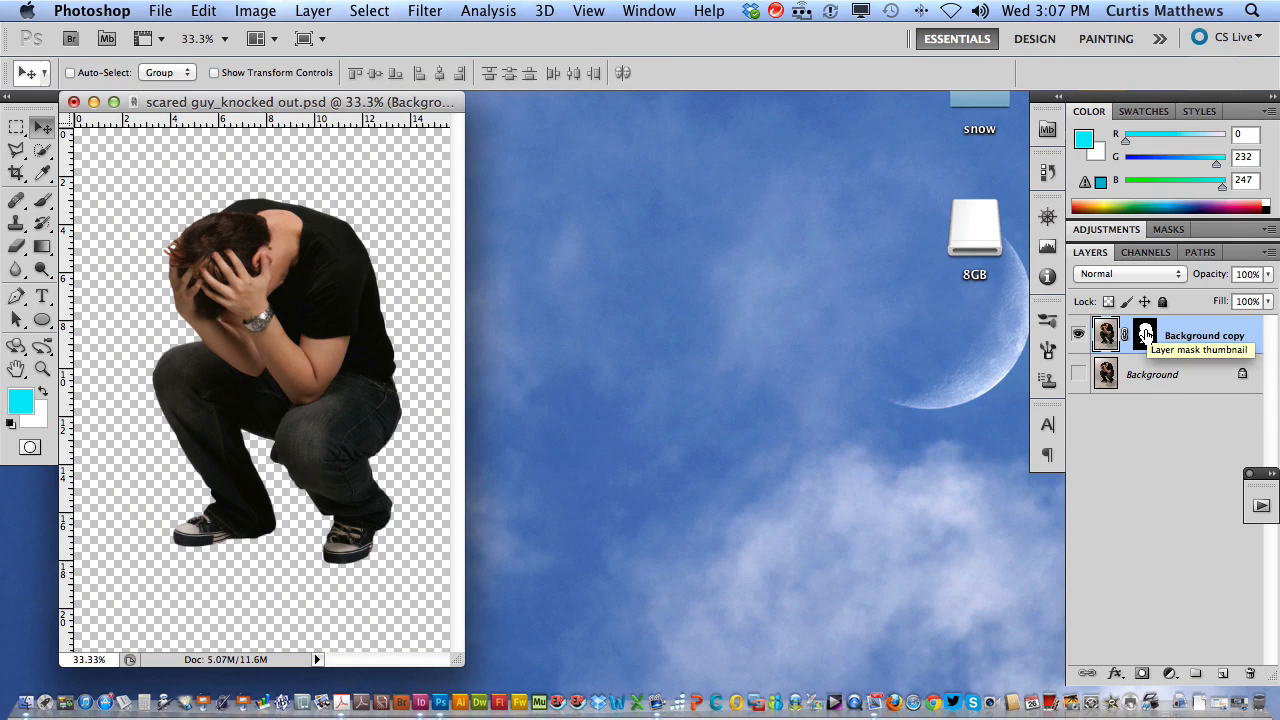
Step: Load the Background copy layer's mask as a selection and create a new empty layer above it
key(super)
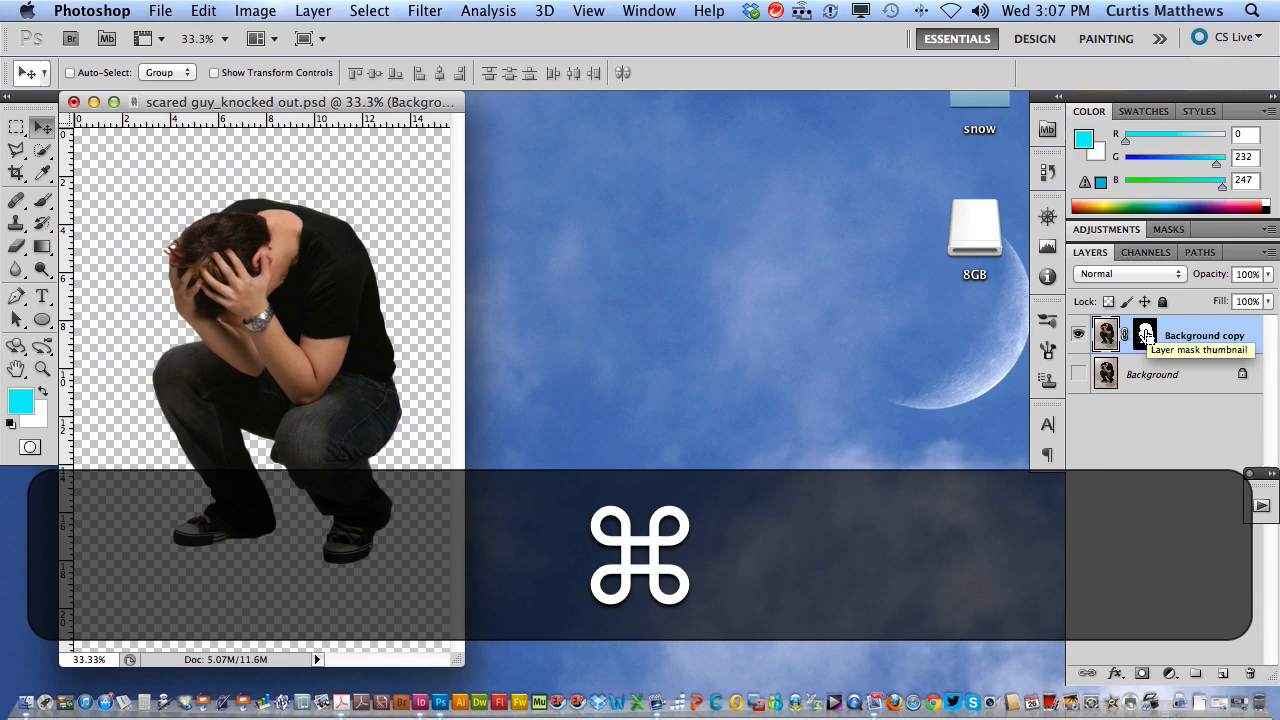
super+click(1145, 335)
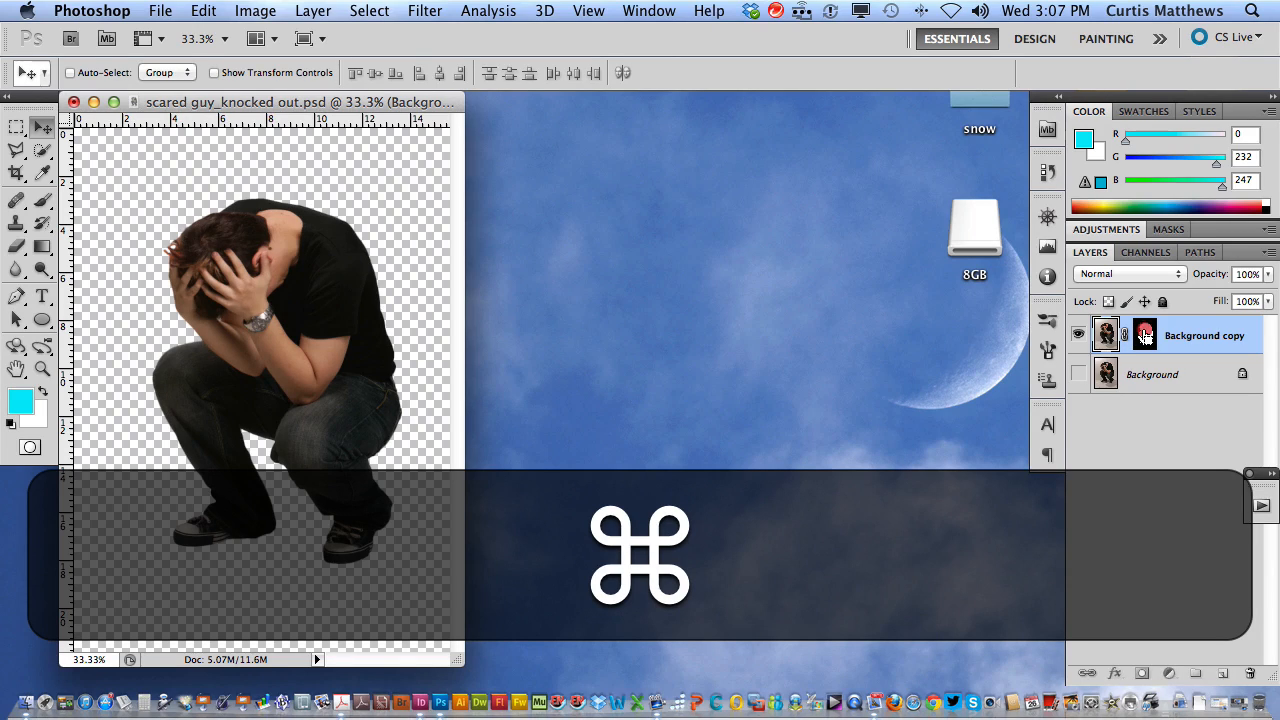
super+click(1145, 335)
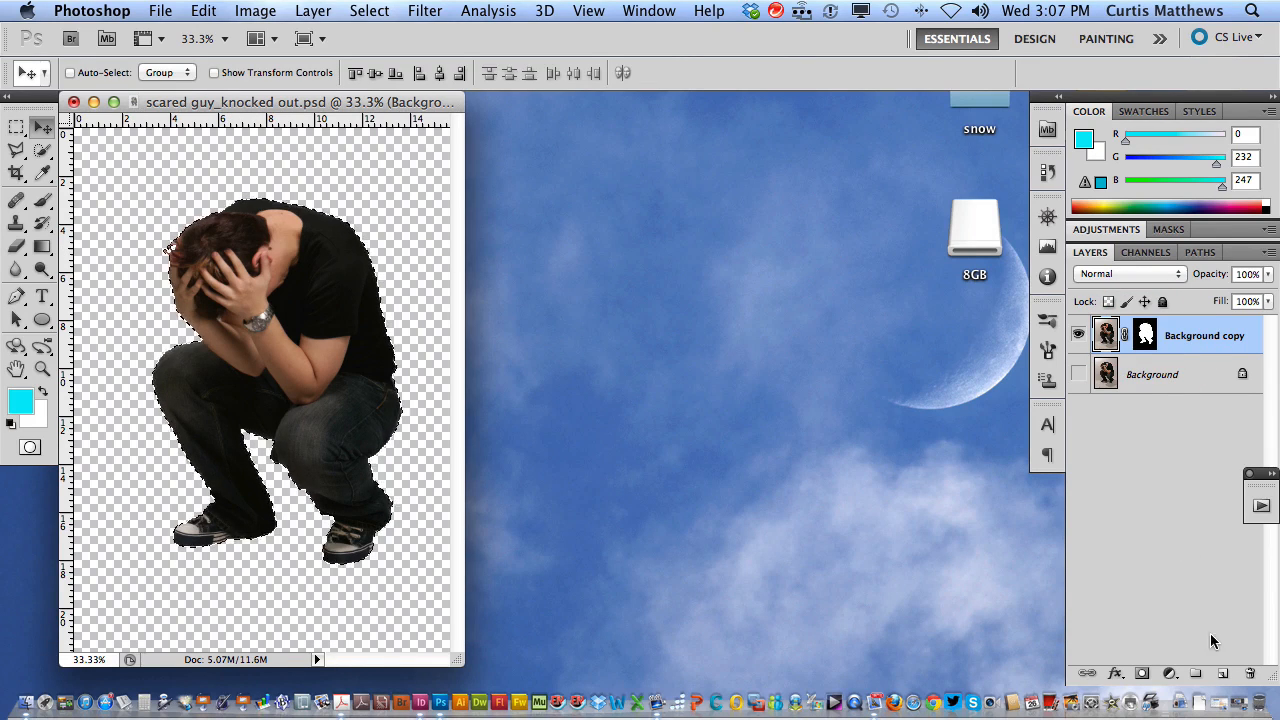
drag(1275, 678, 1268, 576)
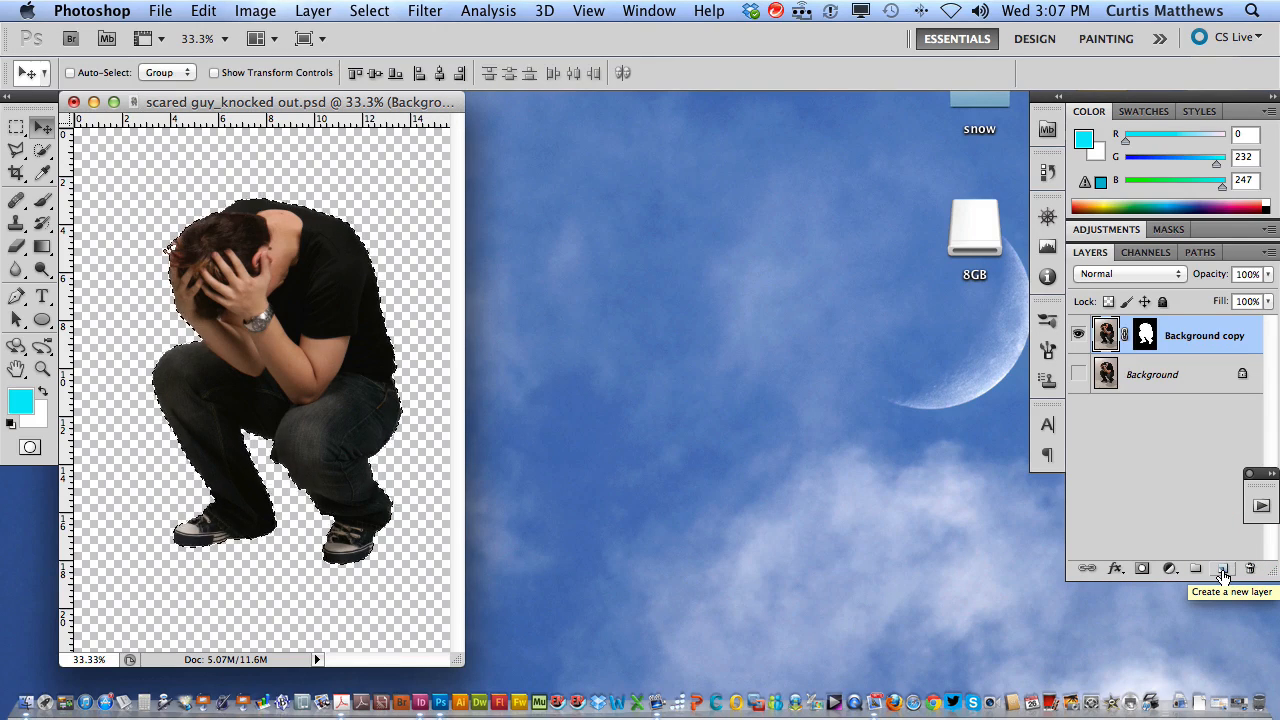
click(1223, 570)
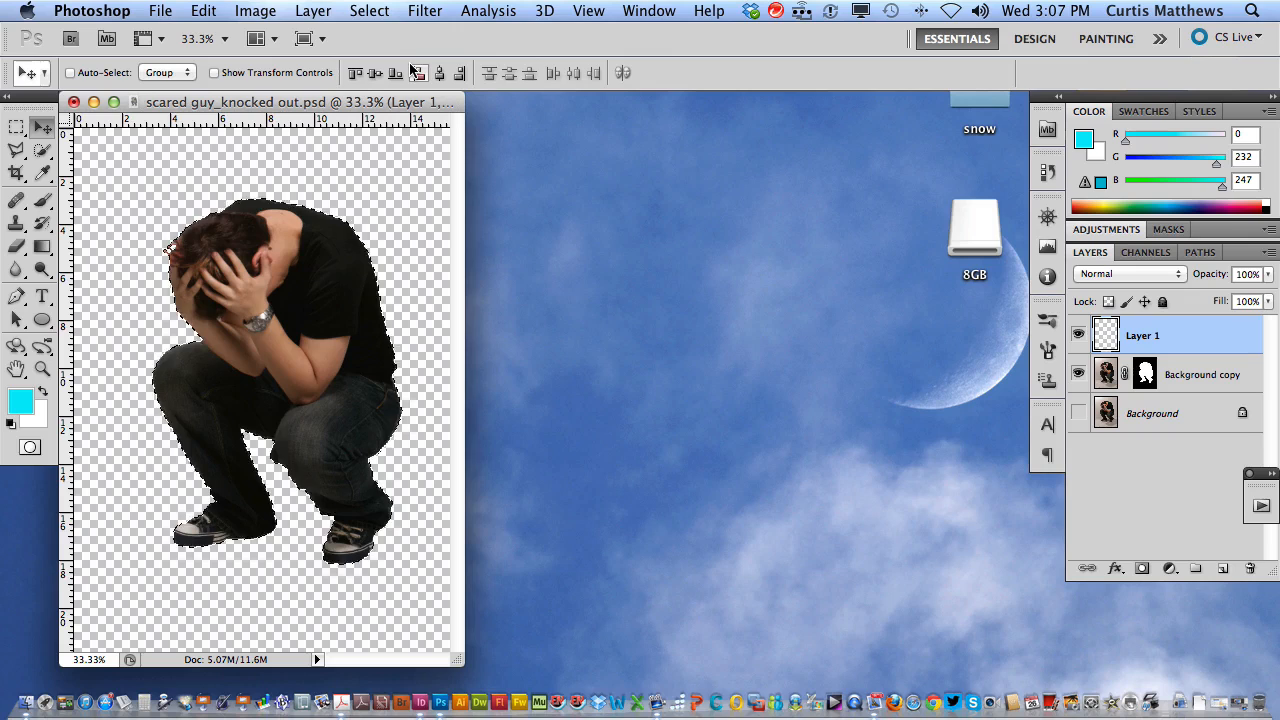
Step: Try filling the selection on Layer 1 with black at 100% opacity in Normal mode, and undo the fill
click(203, 11)
click(213, 341)
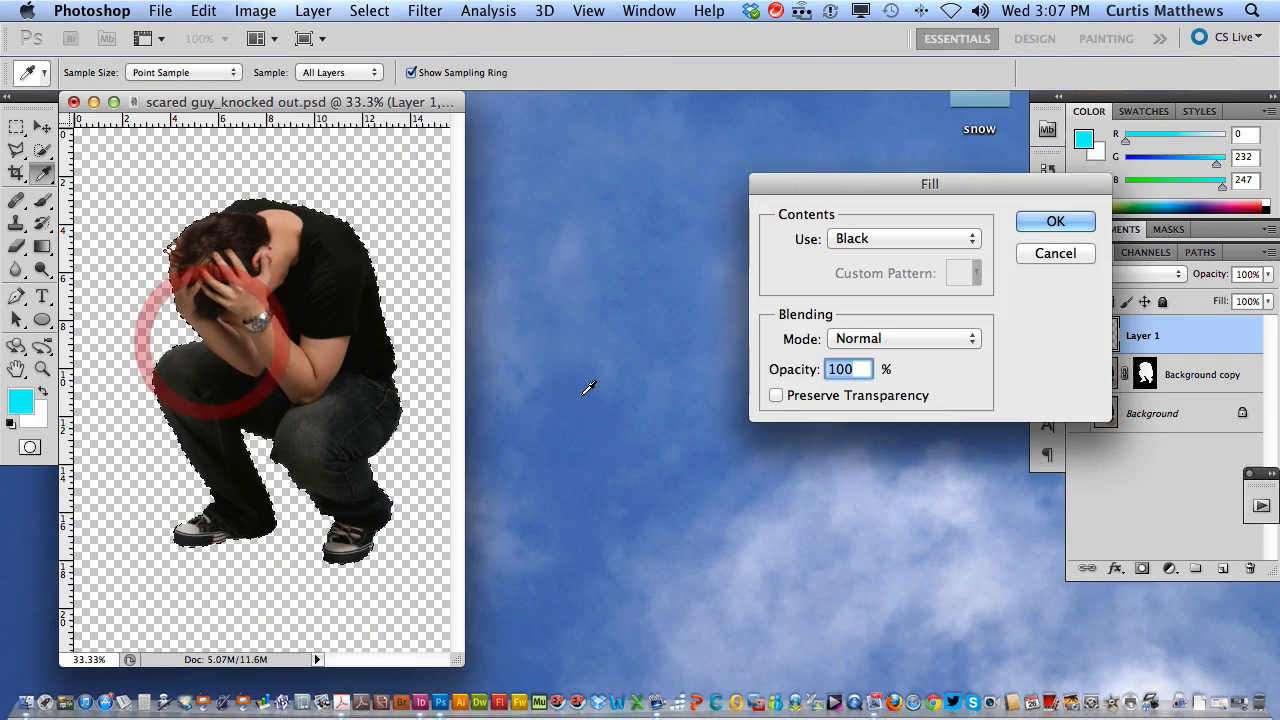
click(853, 237)
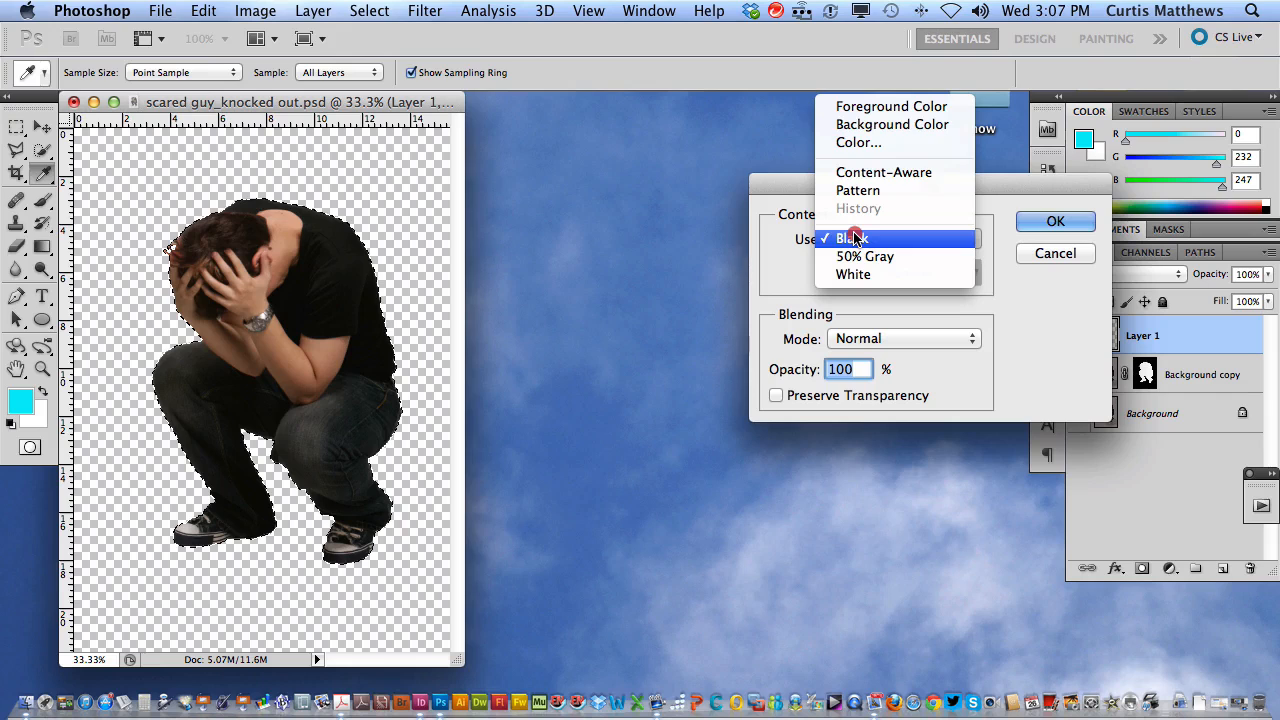
click(855, 236)
click(1055, 222)
key(v)
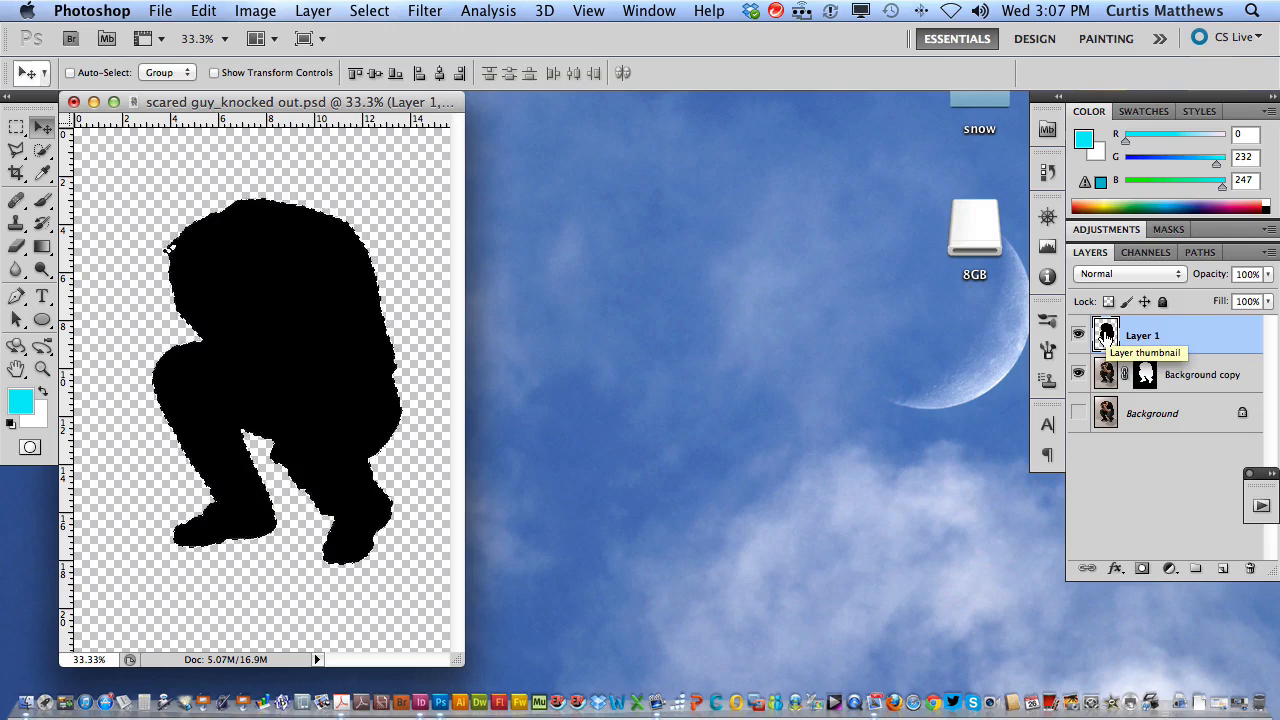
key(super+z)
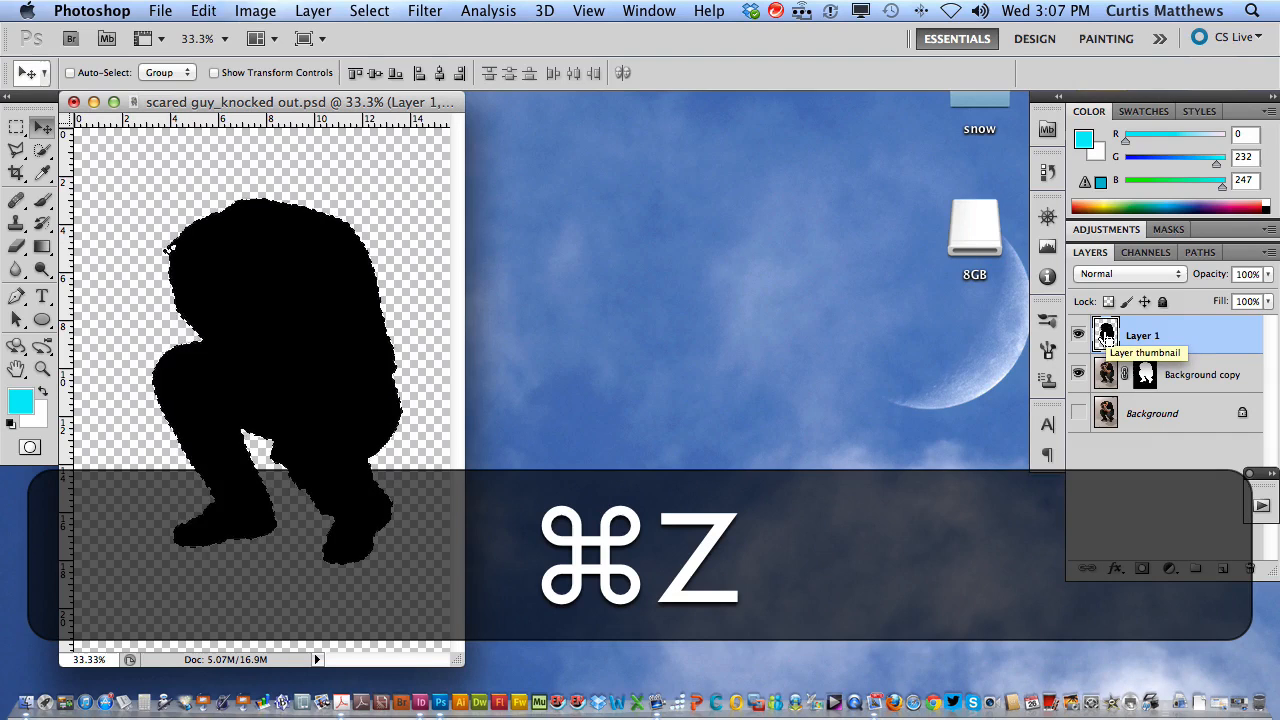
Step: Reset the foreground and background colors to default, fill the selection on Layer 1 with the black foreground color, and deselect
click(11, 423)
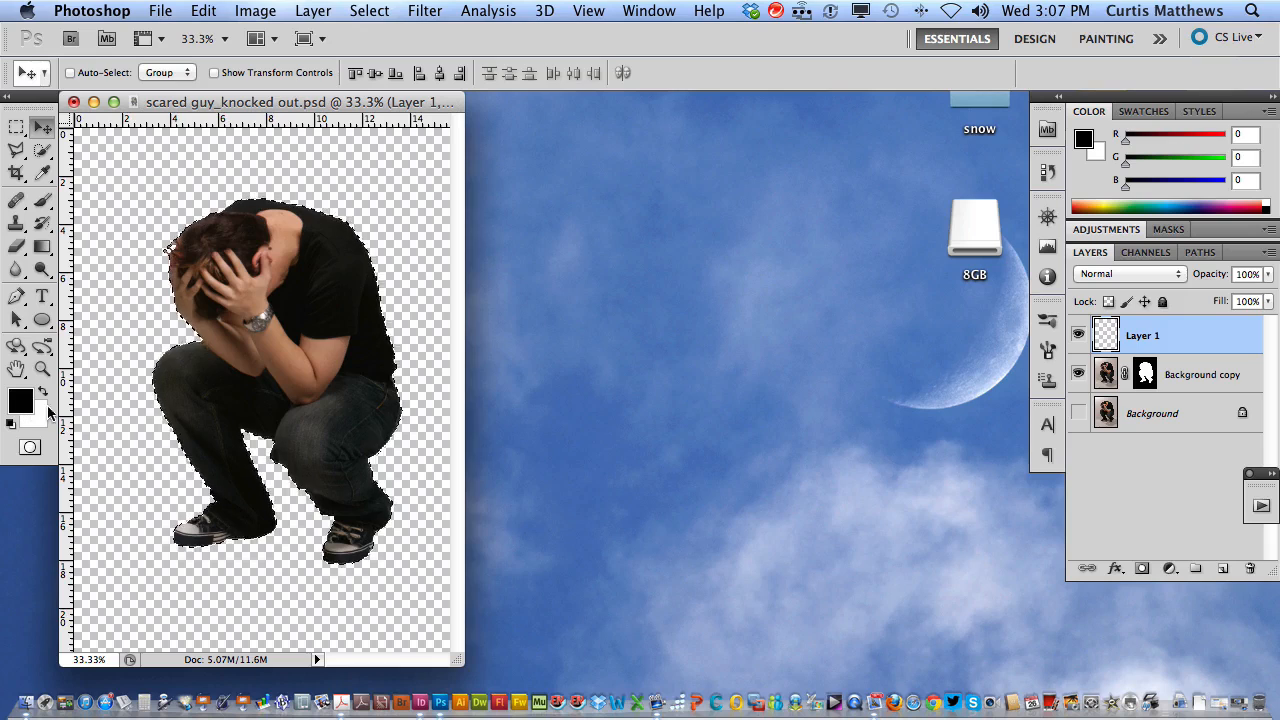
click(203, 11)
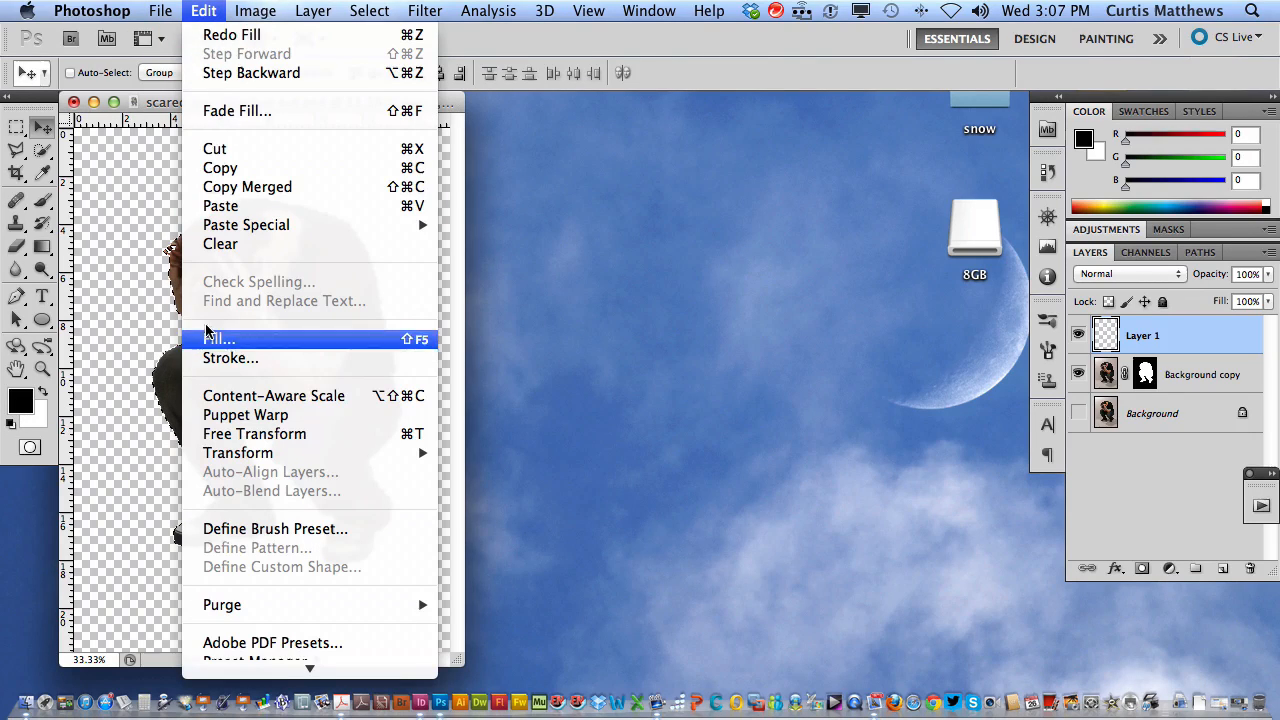
click(203, 11)
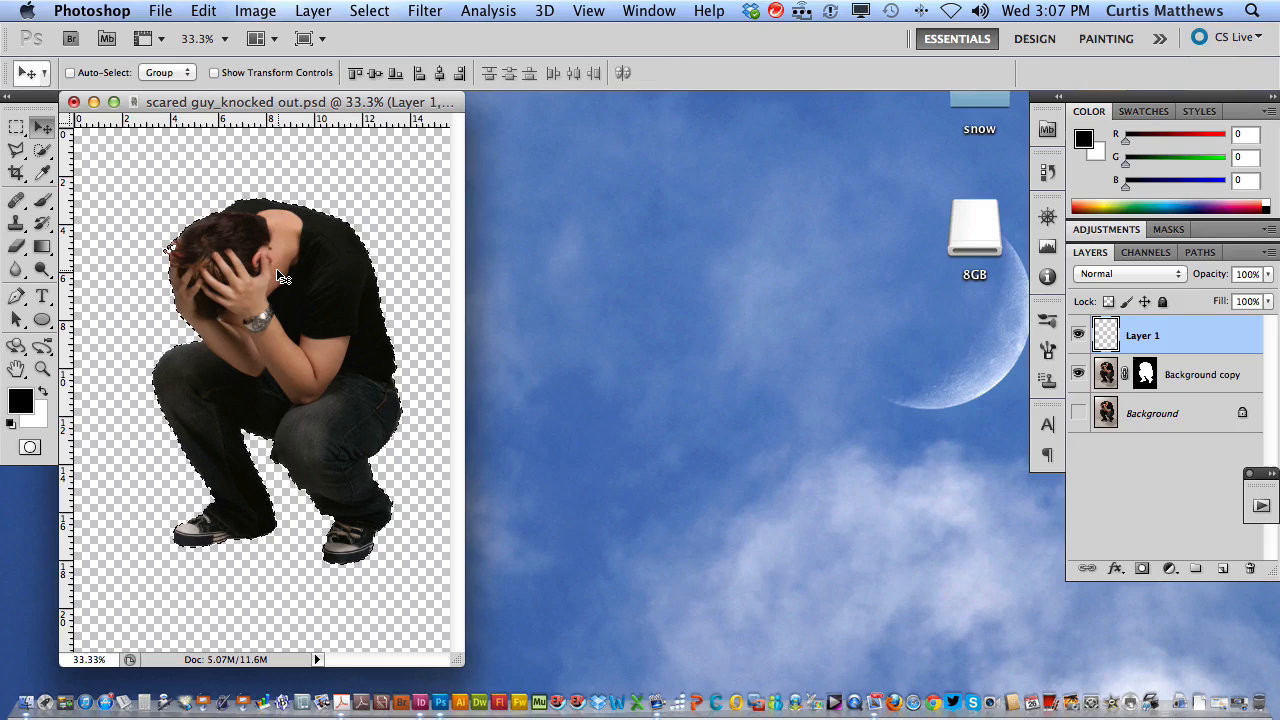
key(alt)
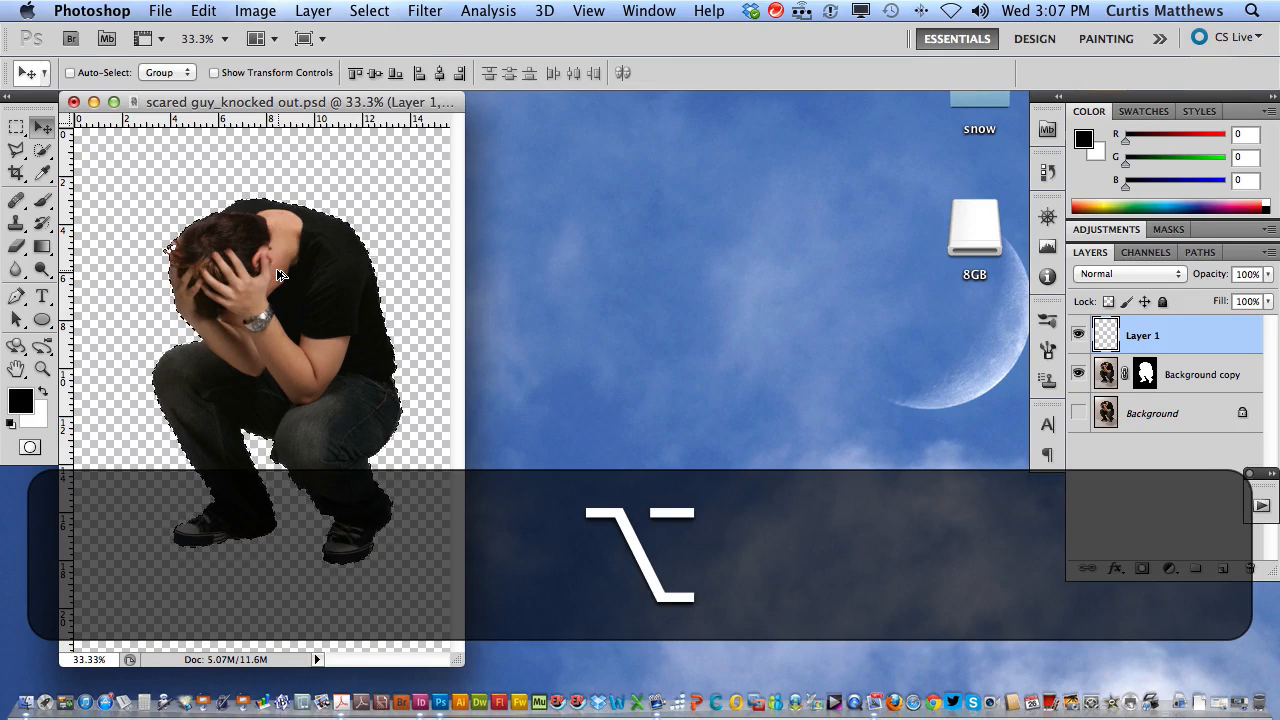
key(alt+BackSpace)
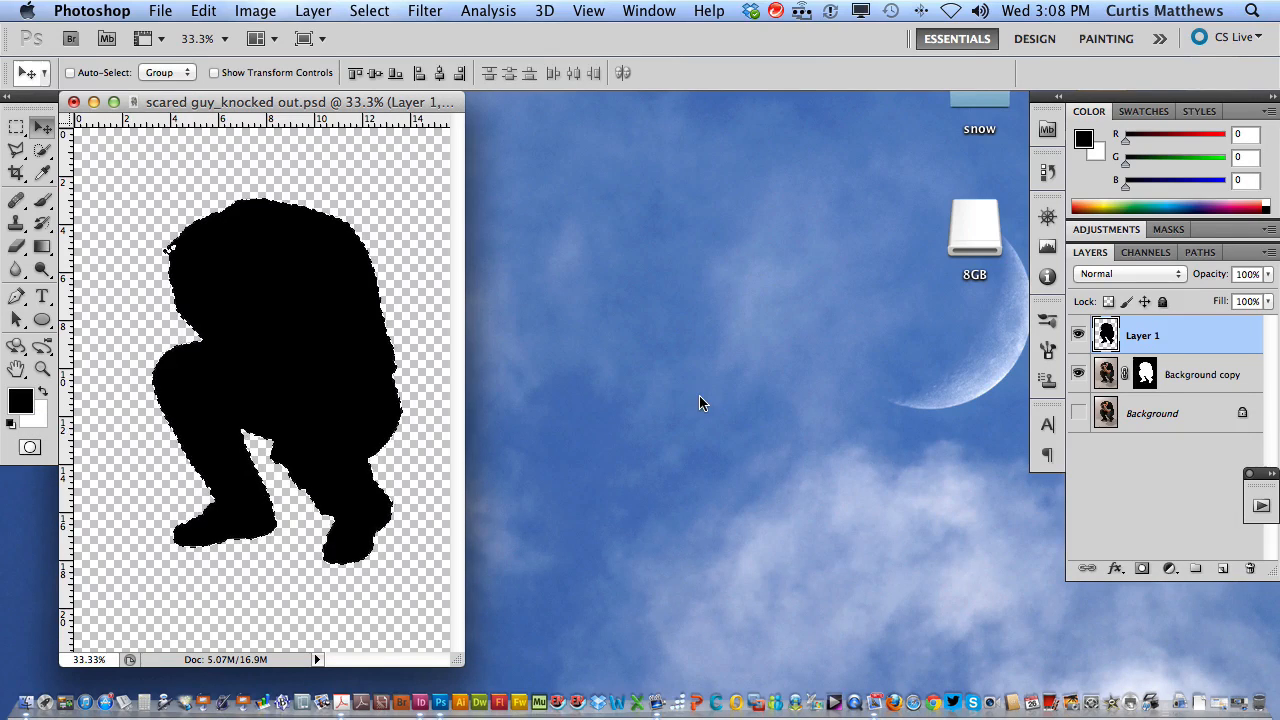
key(super+d)
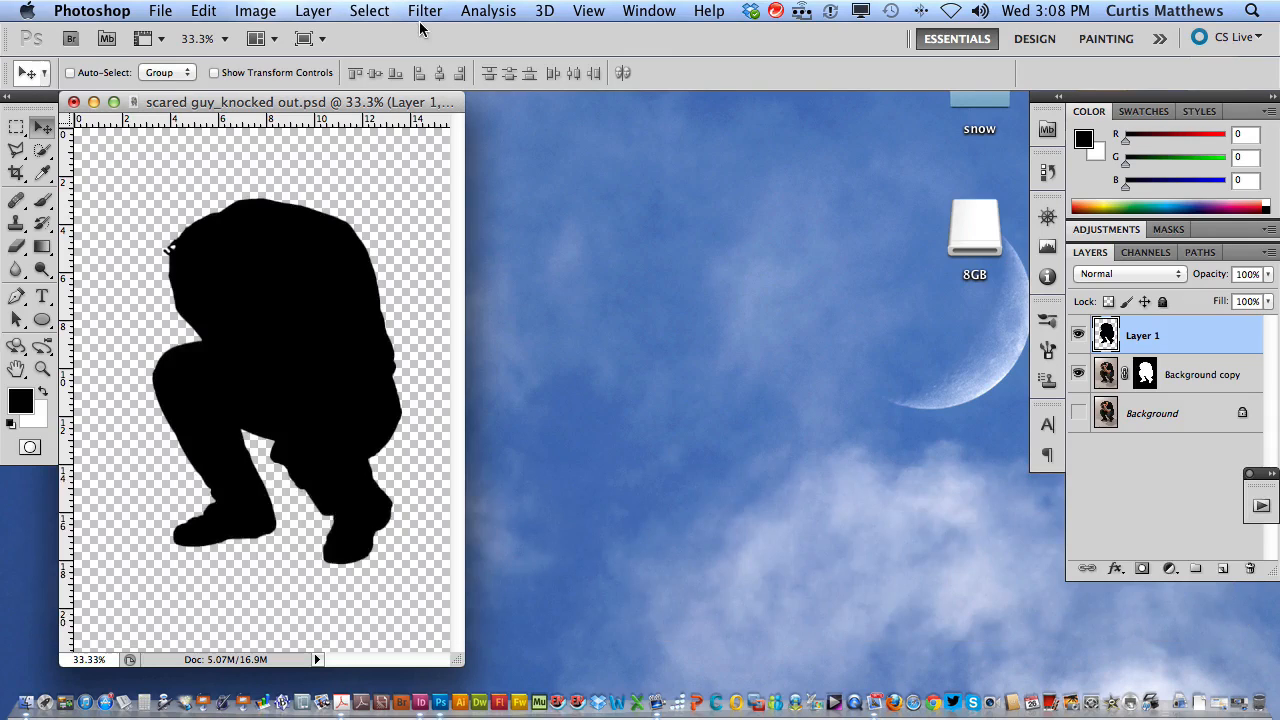
Step: Hide the Background copy layer and apply a Gaussian Blur with a 33.0 pixel radius to the black silhouette on Layer 1
click(1078, 374)
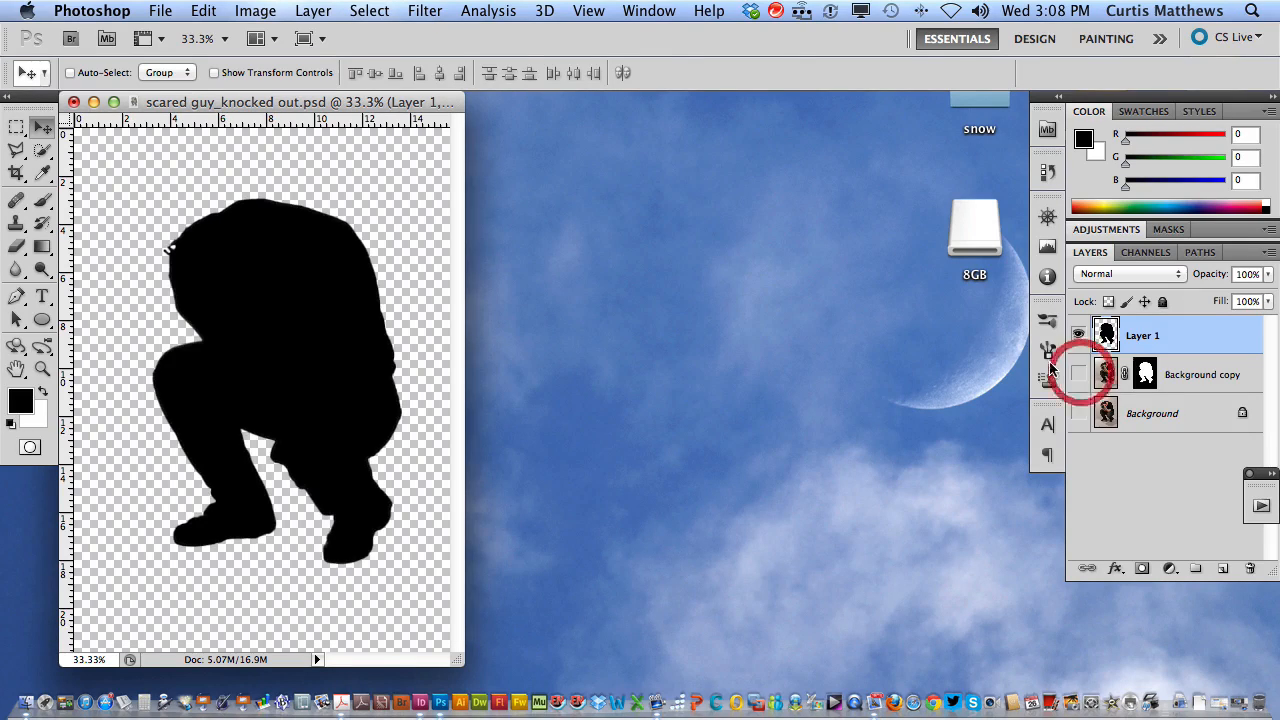
click(421, 12)
mouse_move(498, 228)
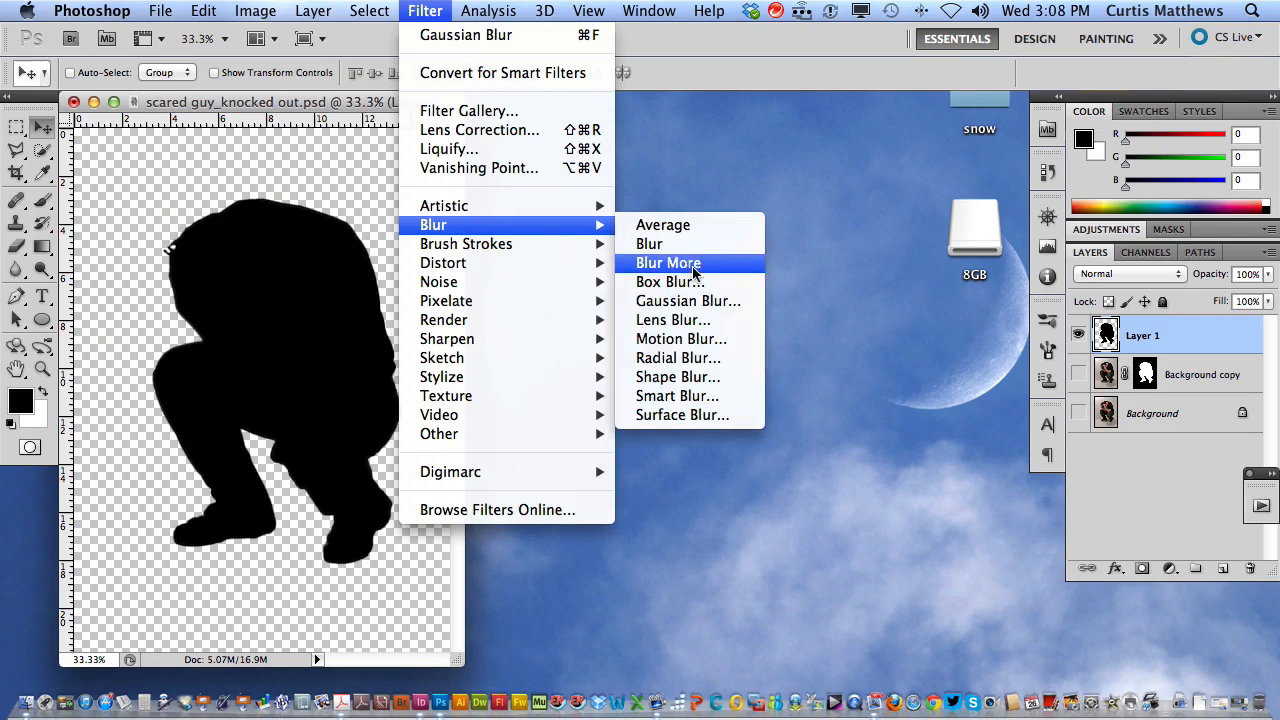
click(684, 299)
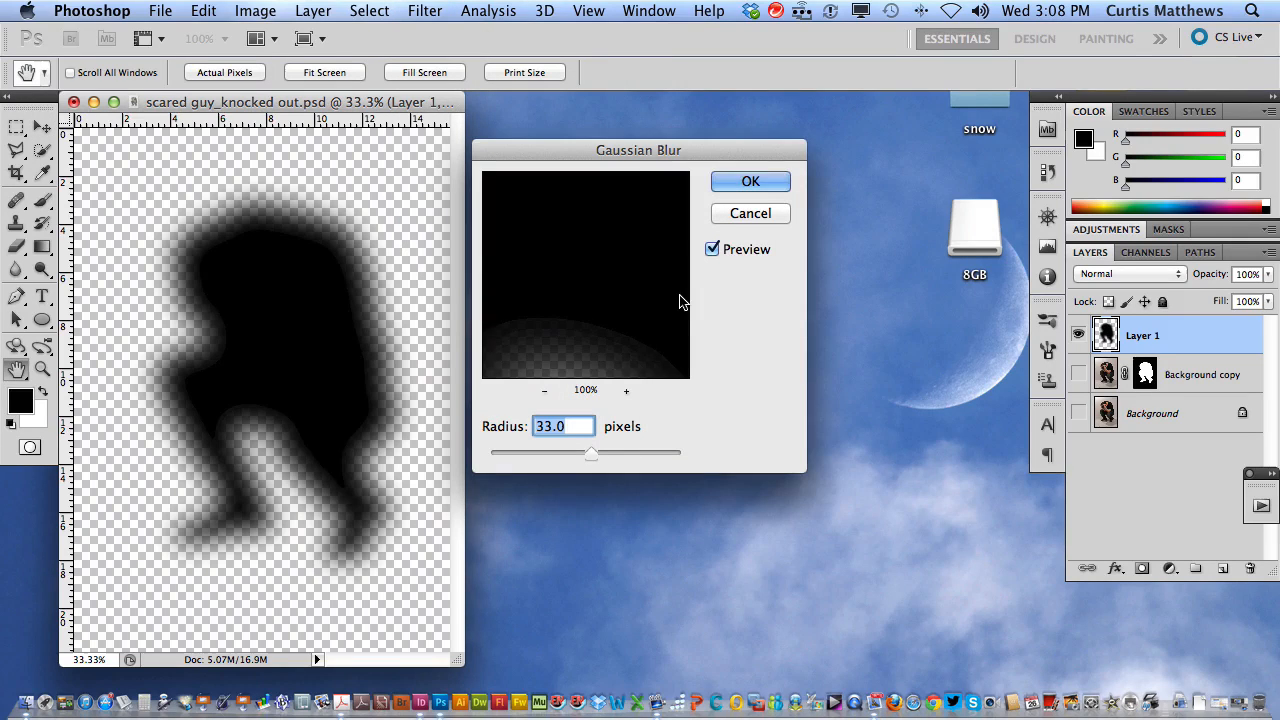
click(367, 329)
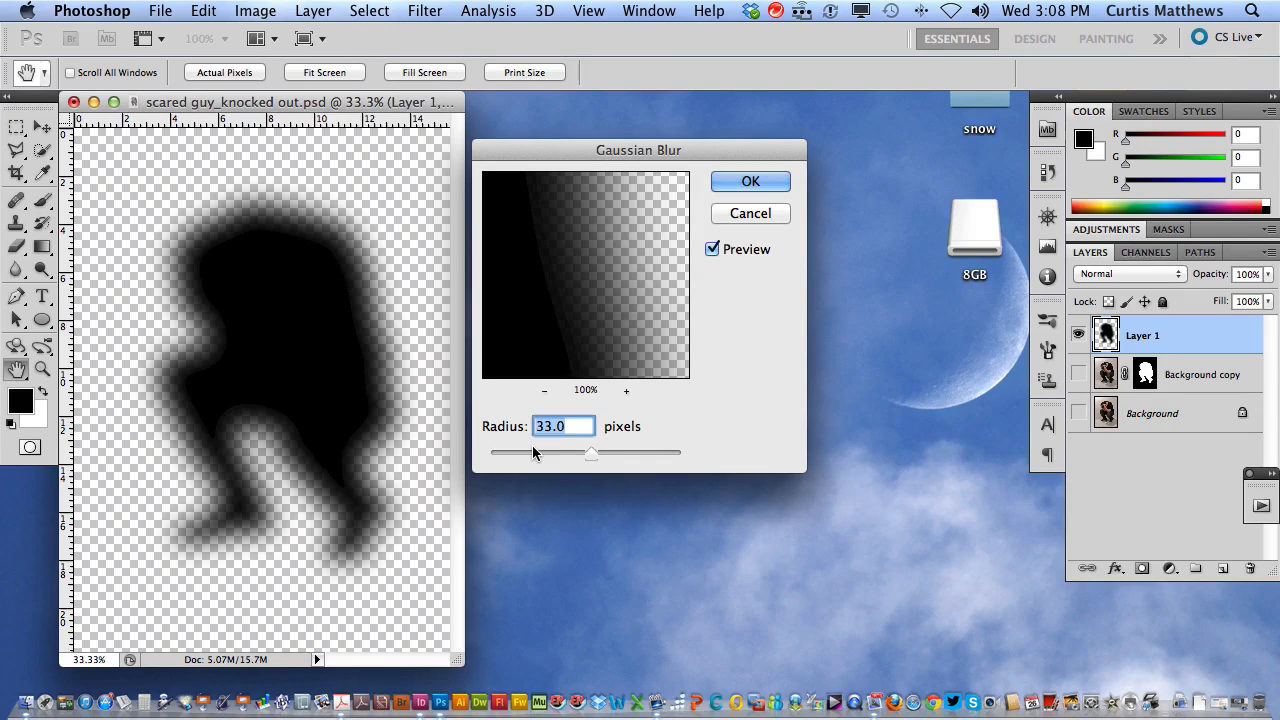
click(724, 183)
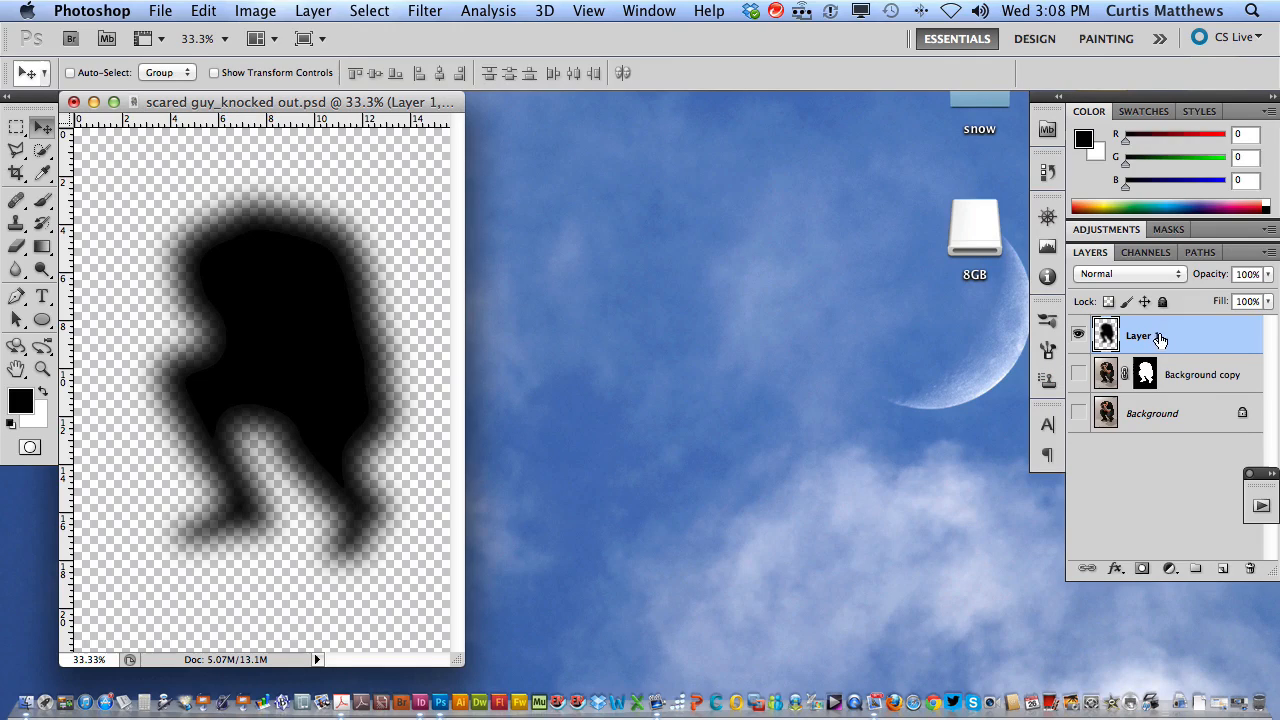
Step: Place the blurred silhouette layer beneath the reshown Background copy layer and shift it slightly right and down as a shadow
drag(1162, 336, 1166, 387)
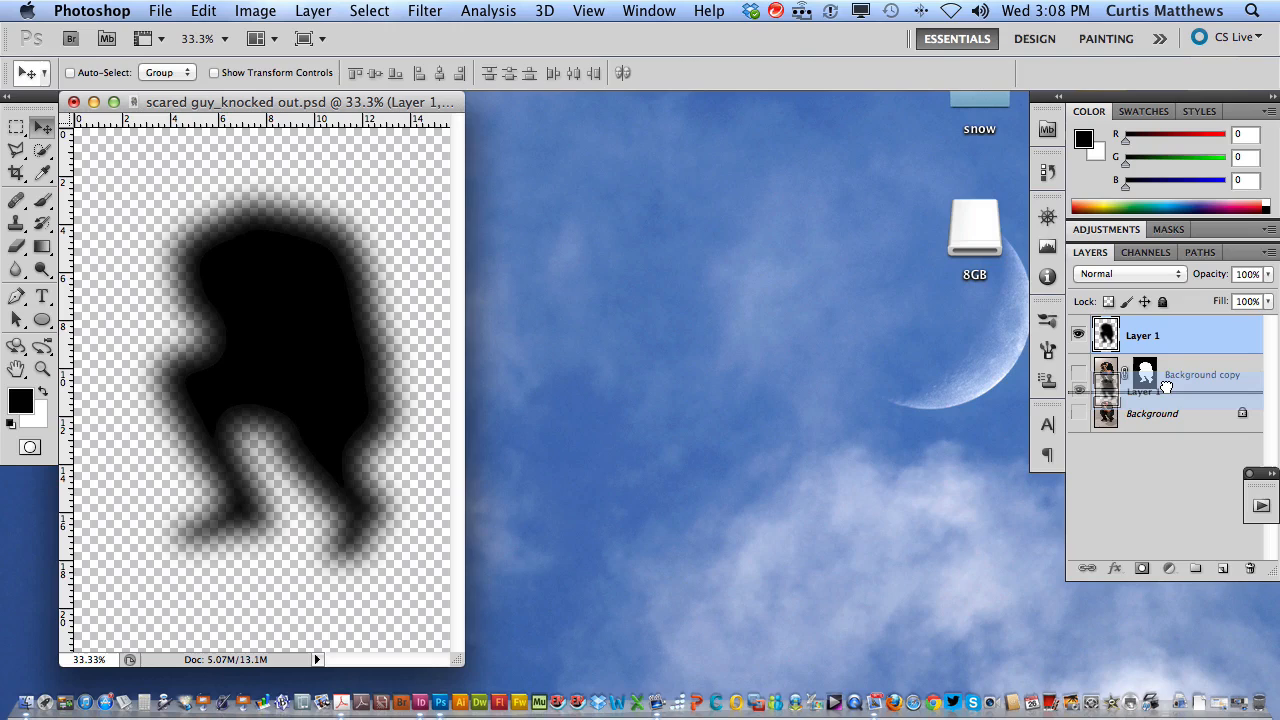
drag(1166, 387, 1166, 387)
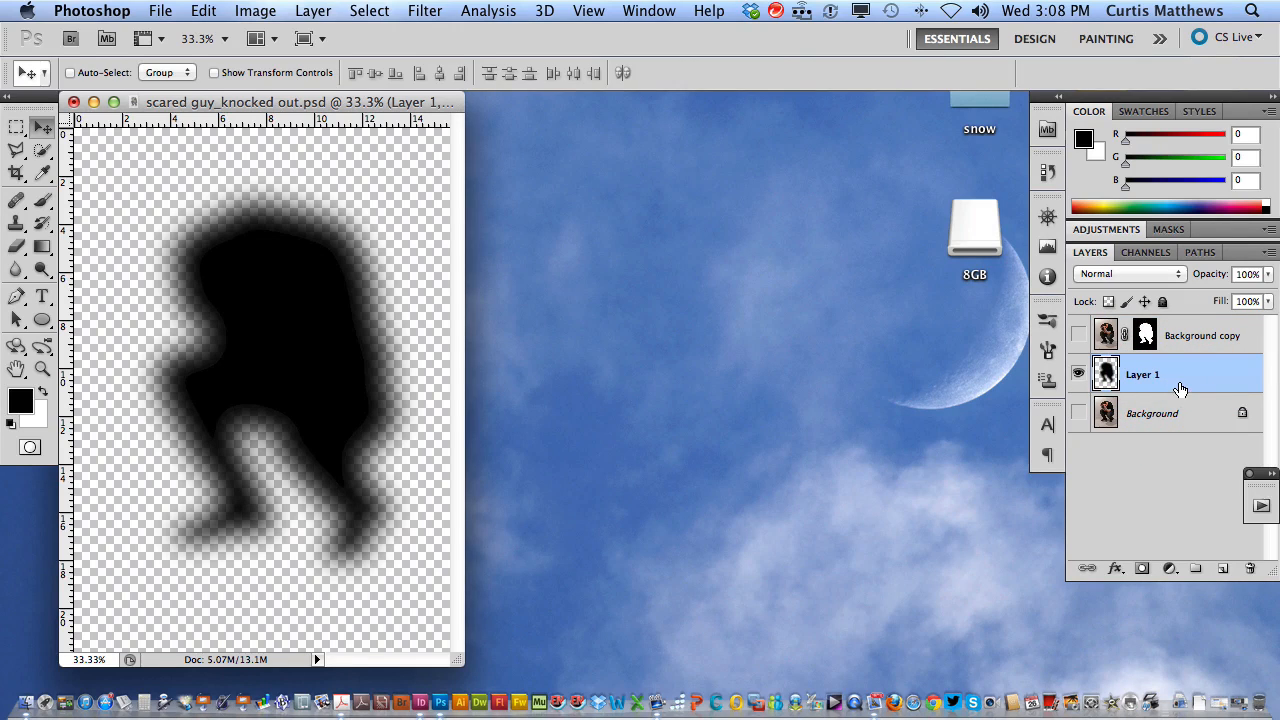
click(1078, 336)
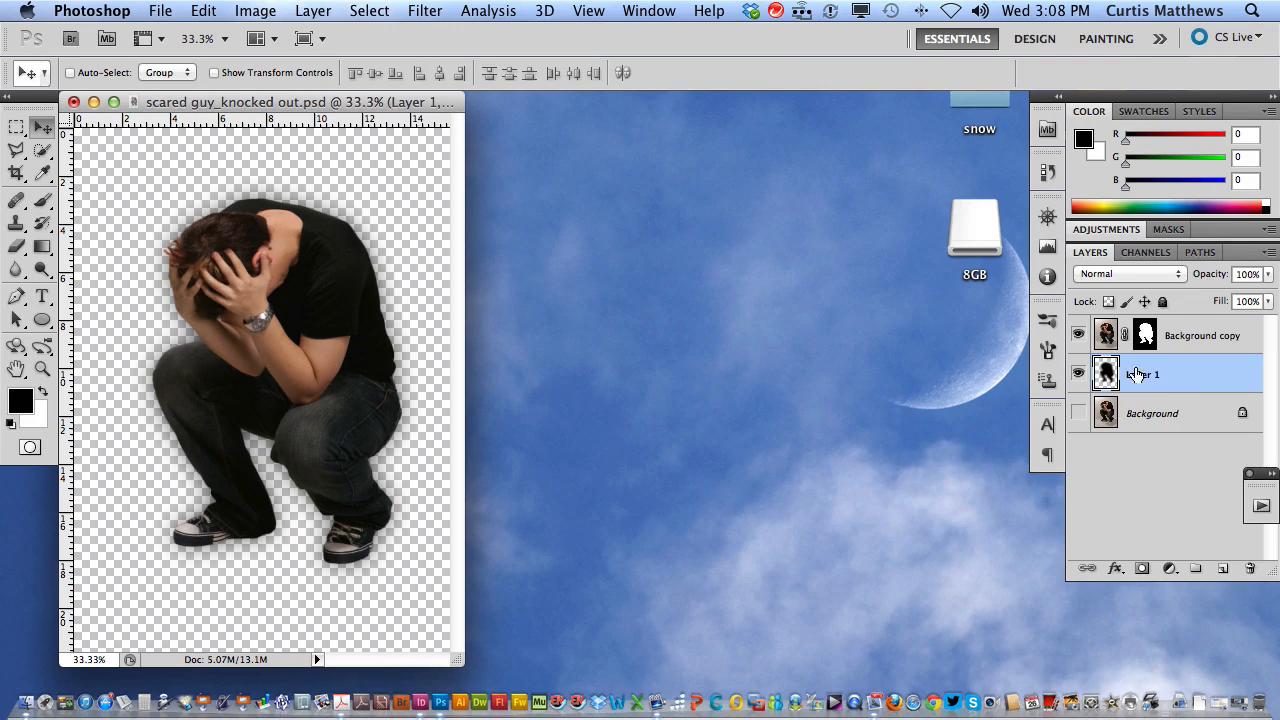
click(48, 129)
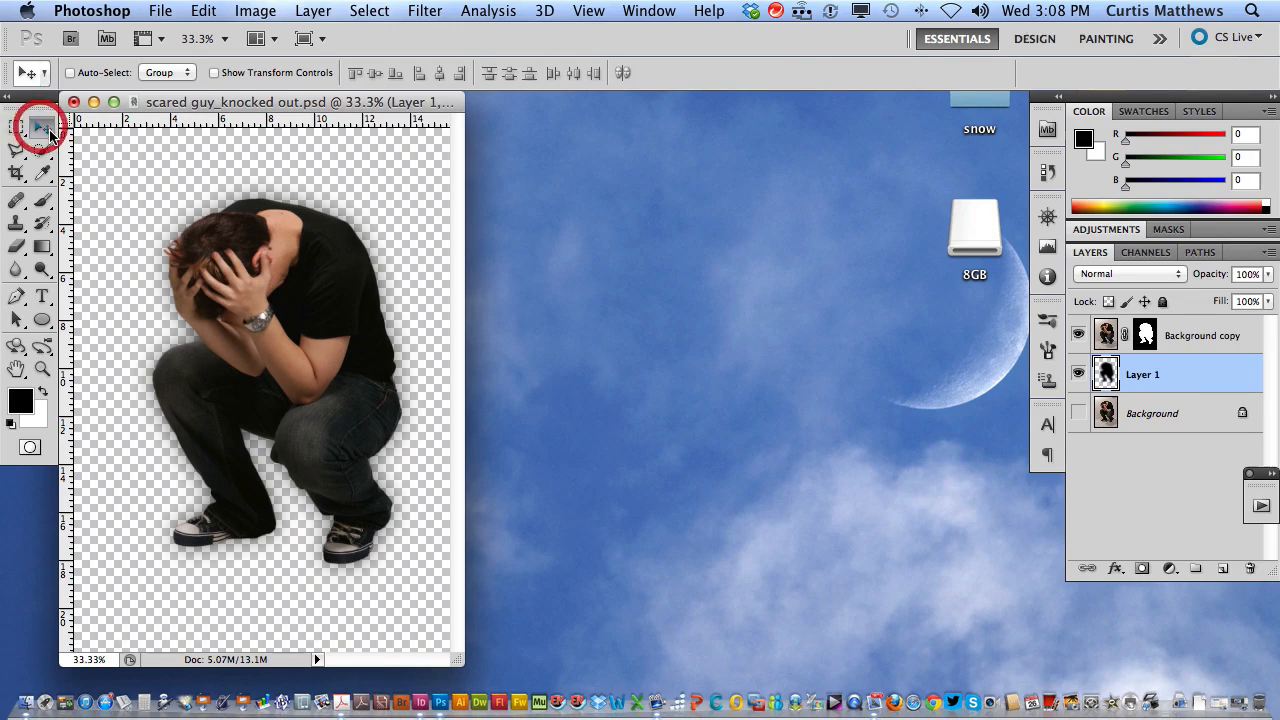
drag(285, 305, 303, 310)
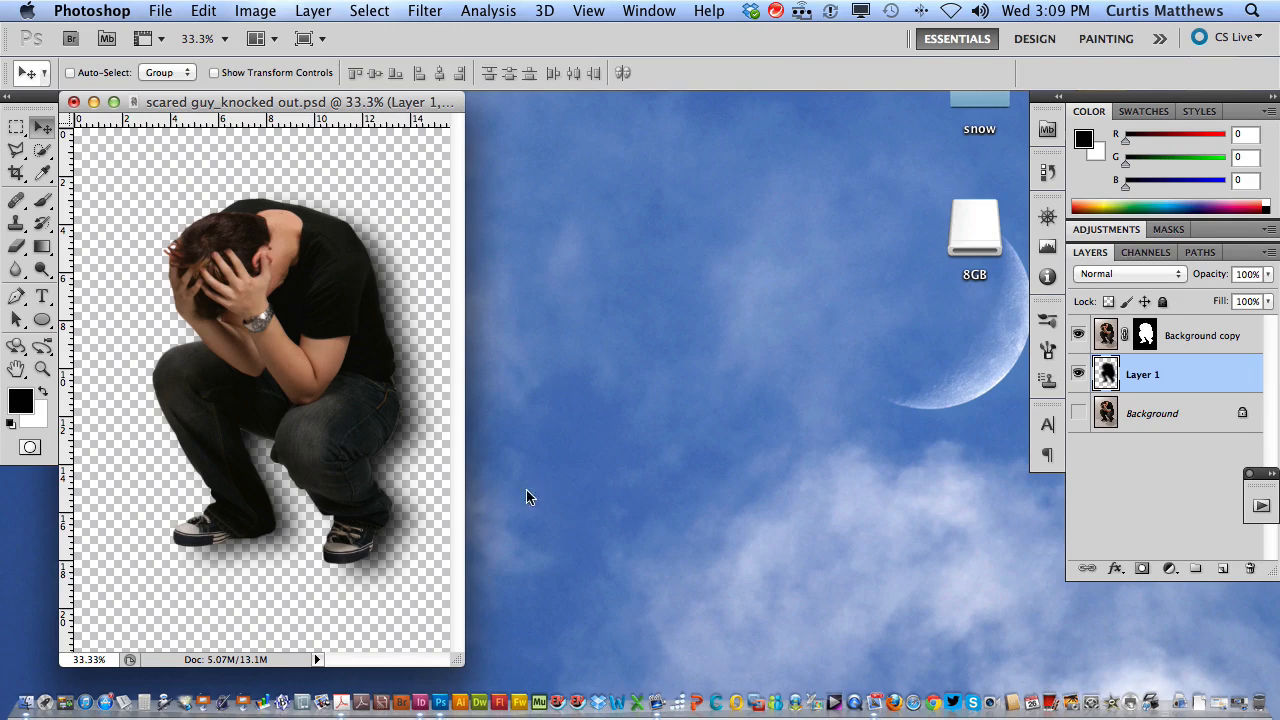
Step: Add a new layer, fill its whole canvas with cyan 00e8e5, deselect, and move it beneath the shadow layer
click(1222, 570)
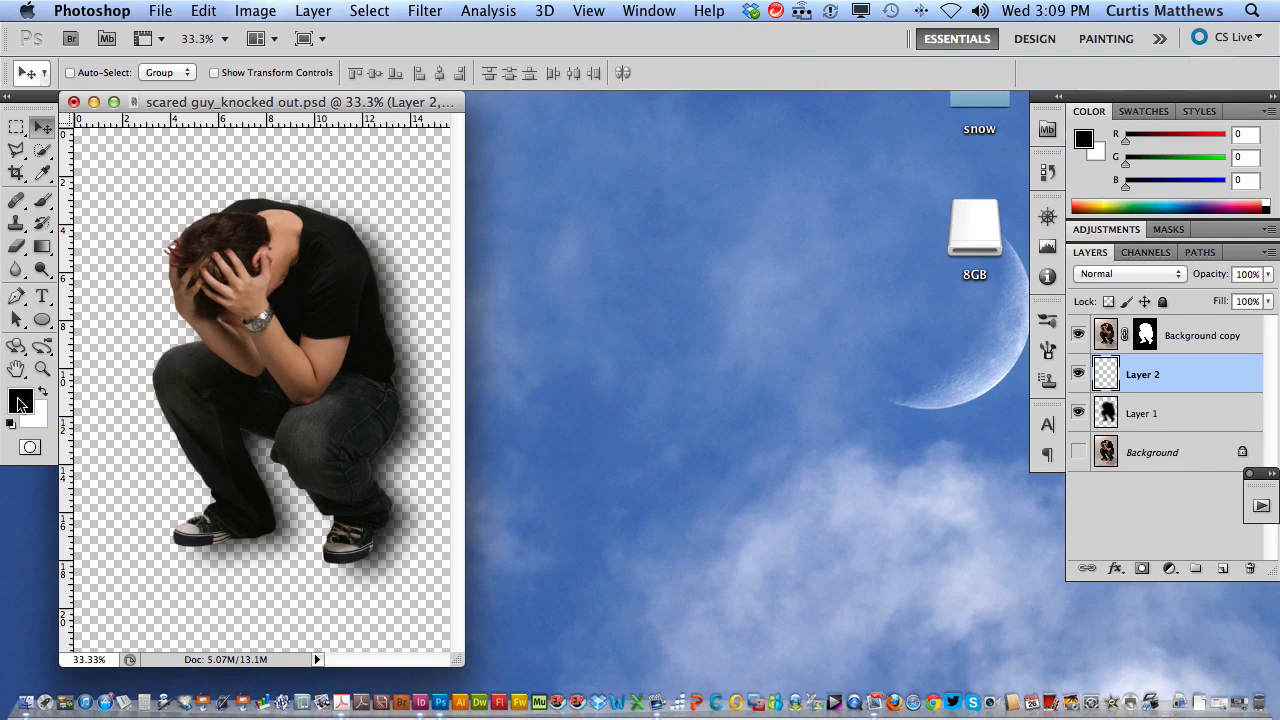
click(20, 403)
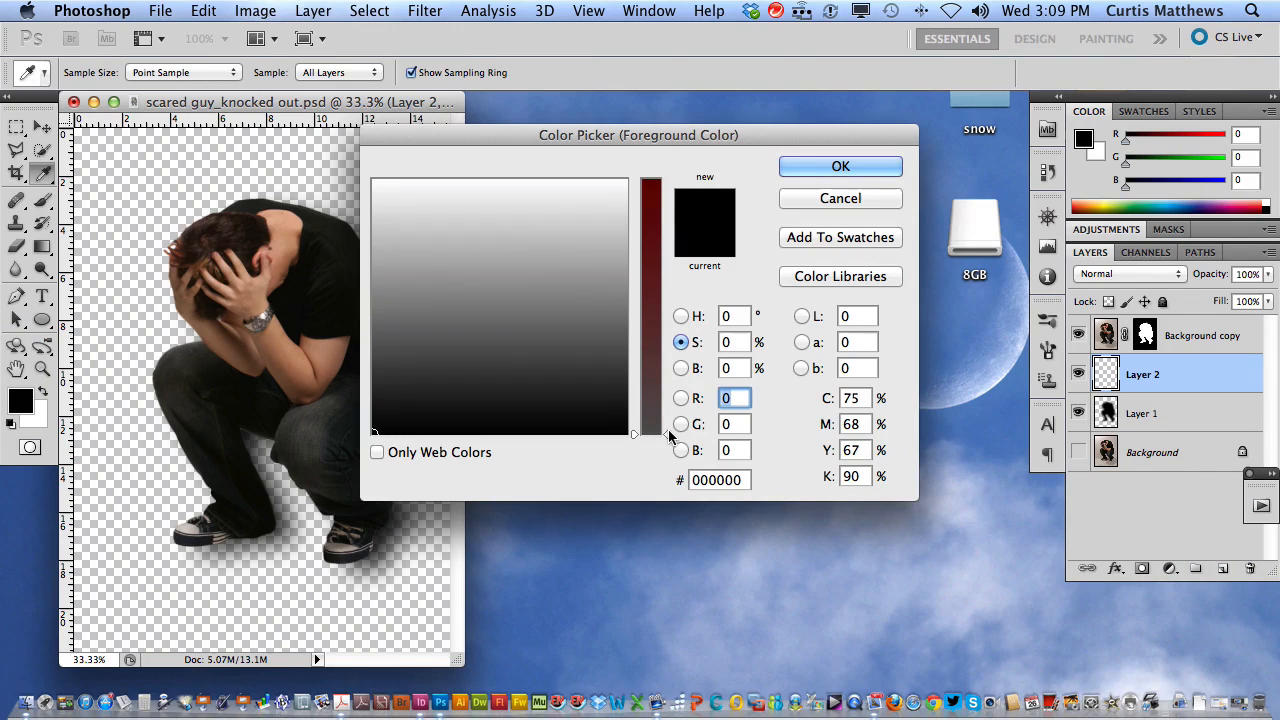
drag(667, 429, 667, 180)
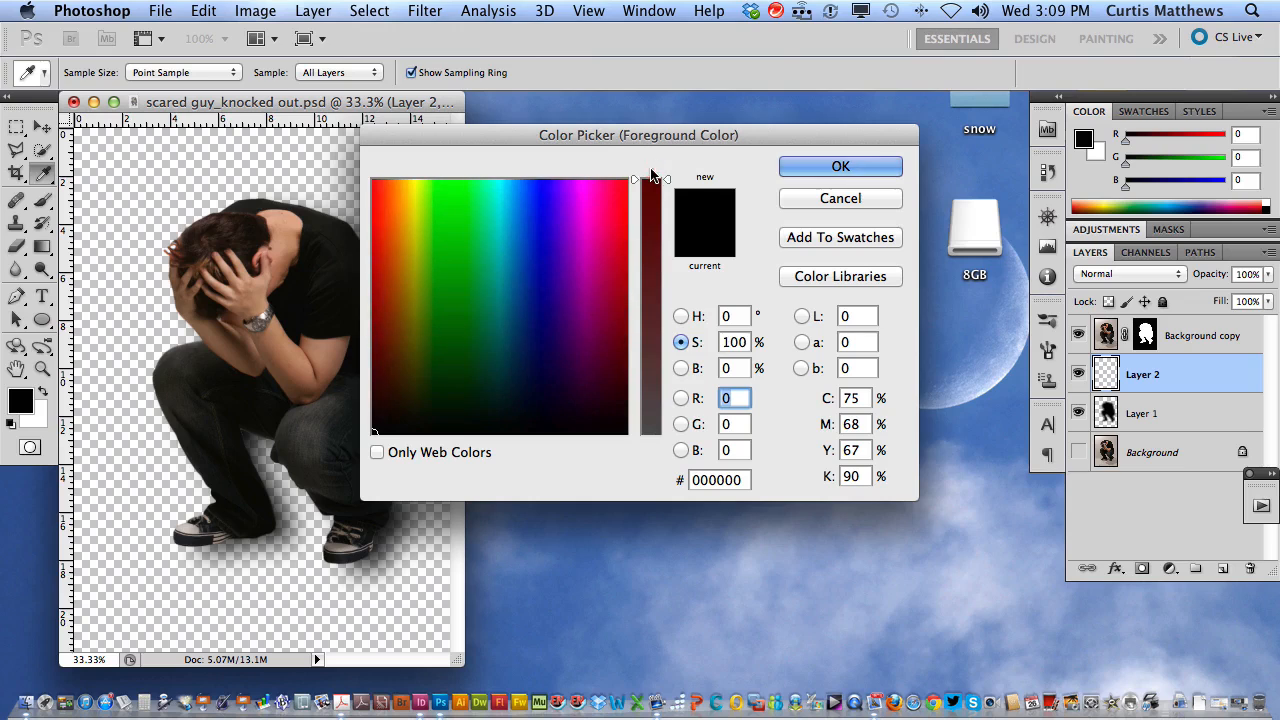
click(499, 203)
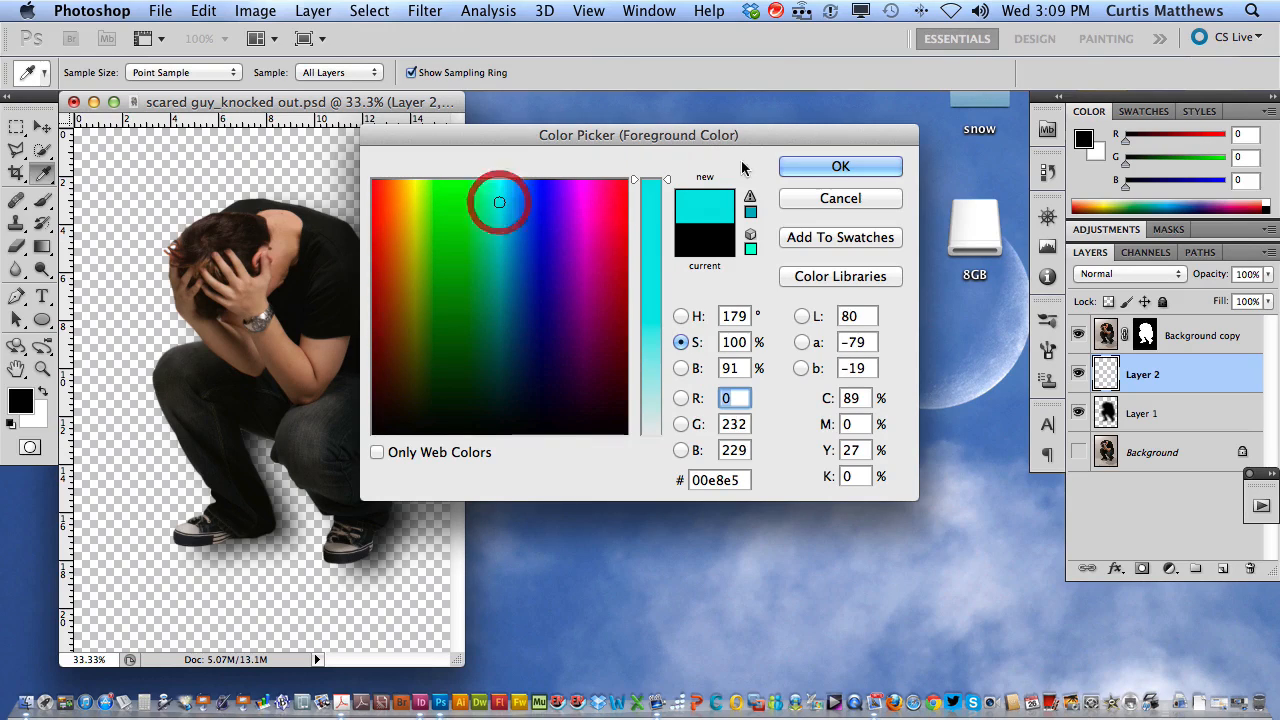
click(807, 168)
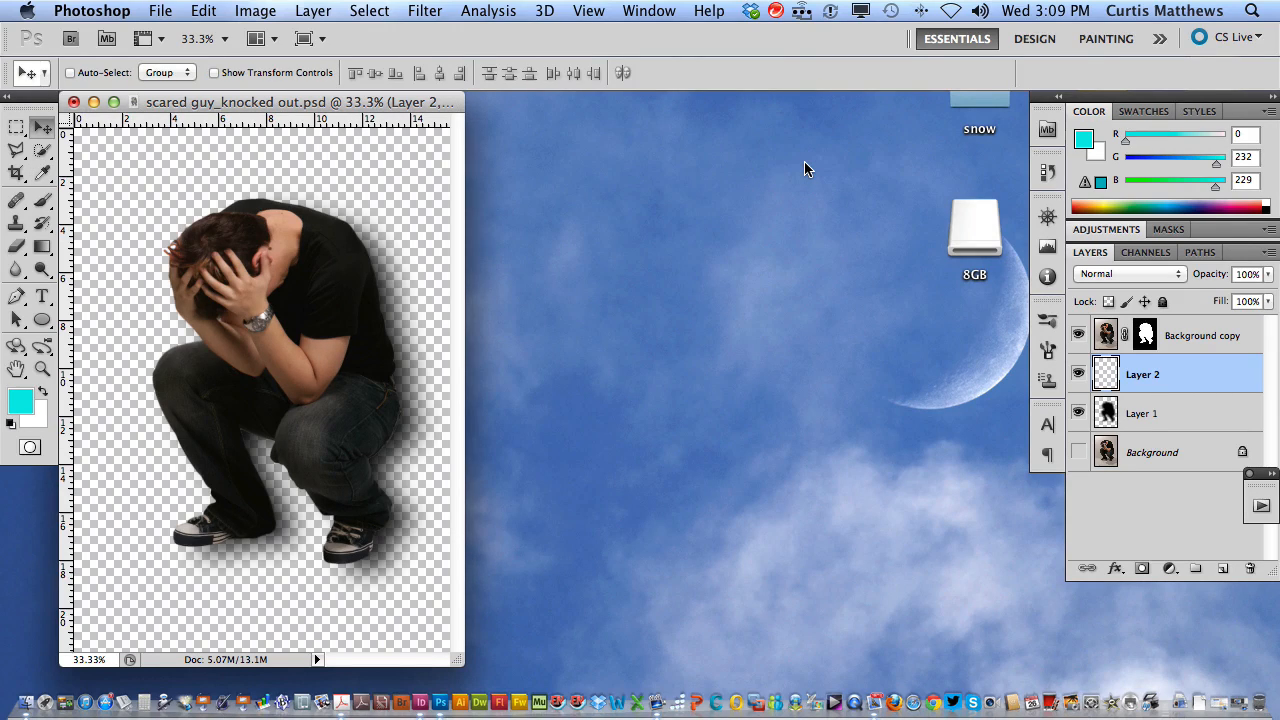
key(super+a)
key(alt+BackSpace)
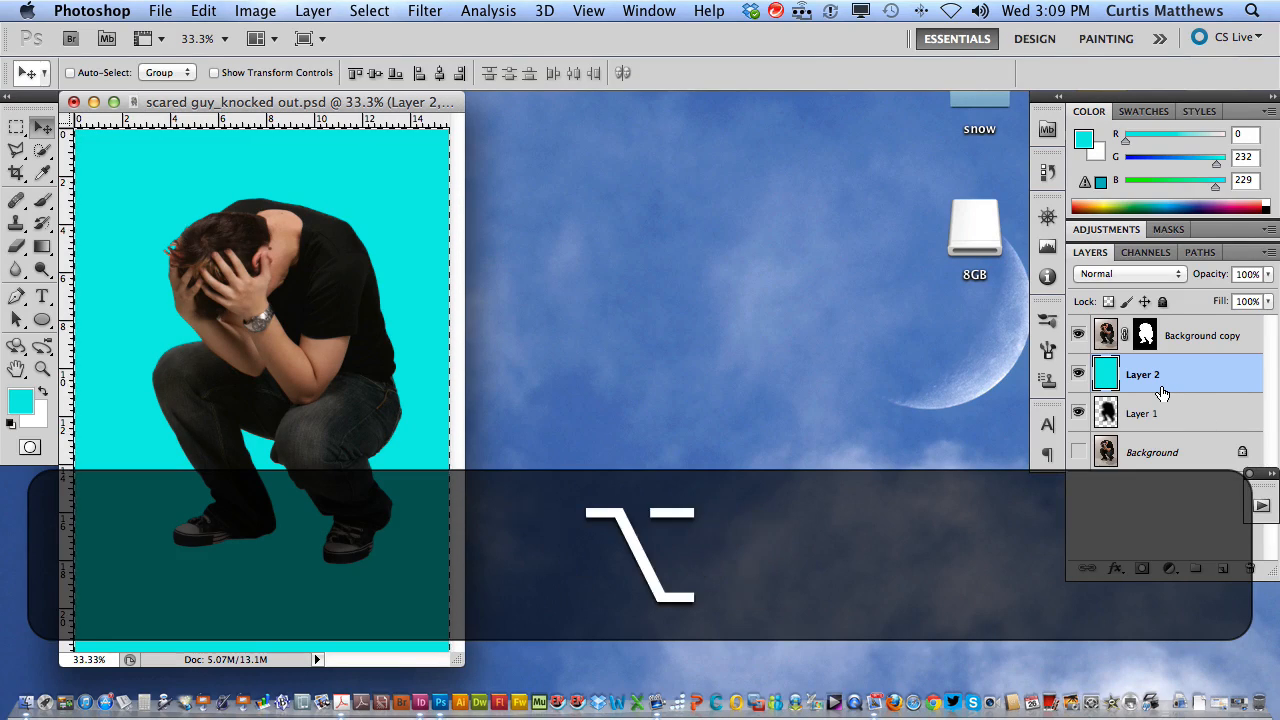
key(super+d)
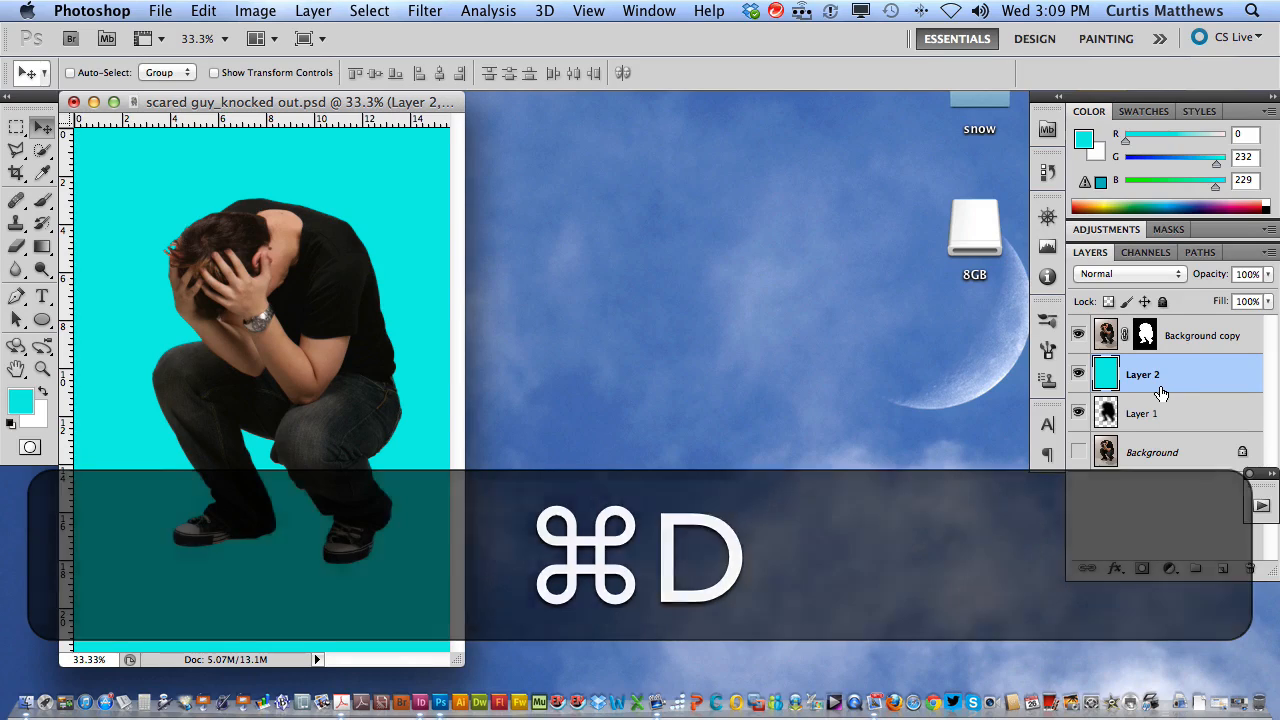
drag(1157, 374, 1157, 430)
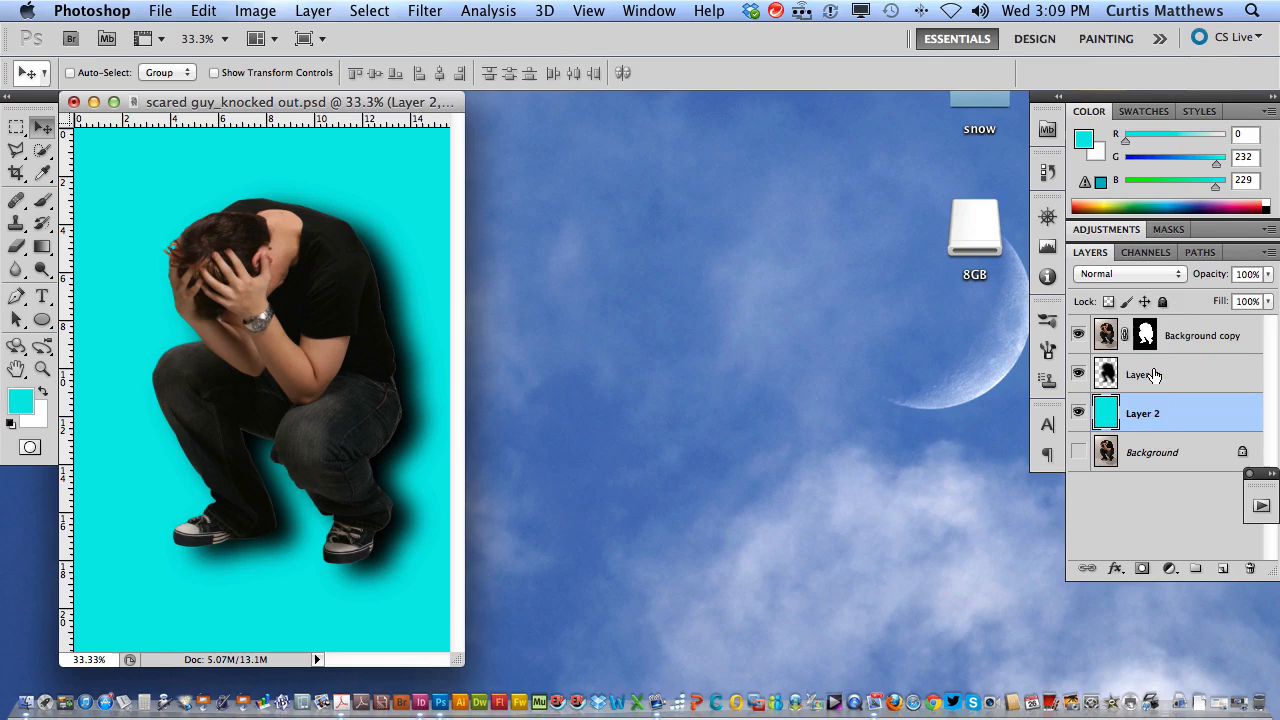
Step: Lower the opacity of the shadow on Layer 1 to 49%
click(1108, 376)
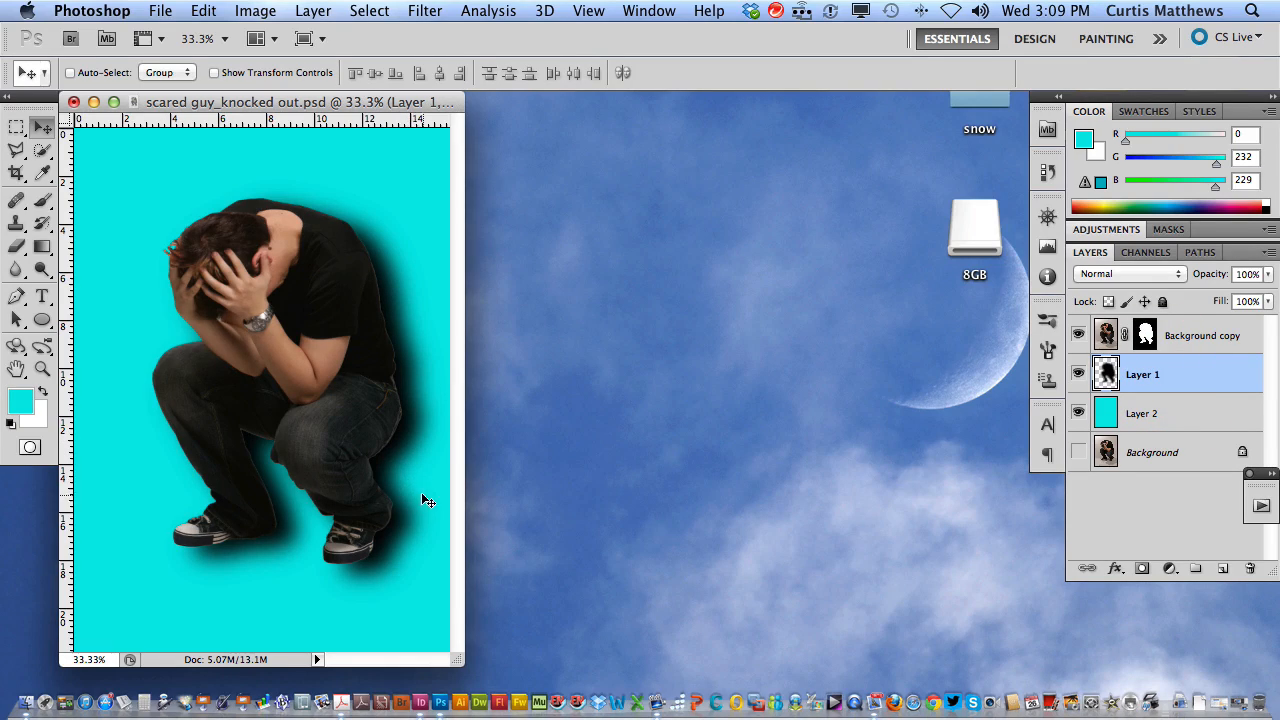
click(1270, 277)
drag(1262, 295, 1211, 298)
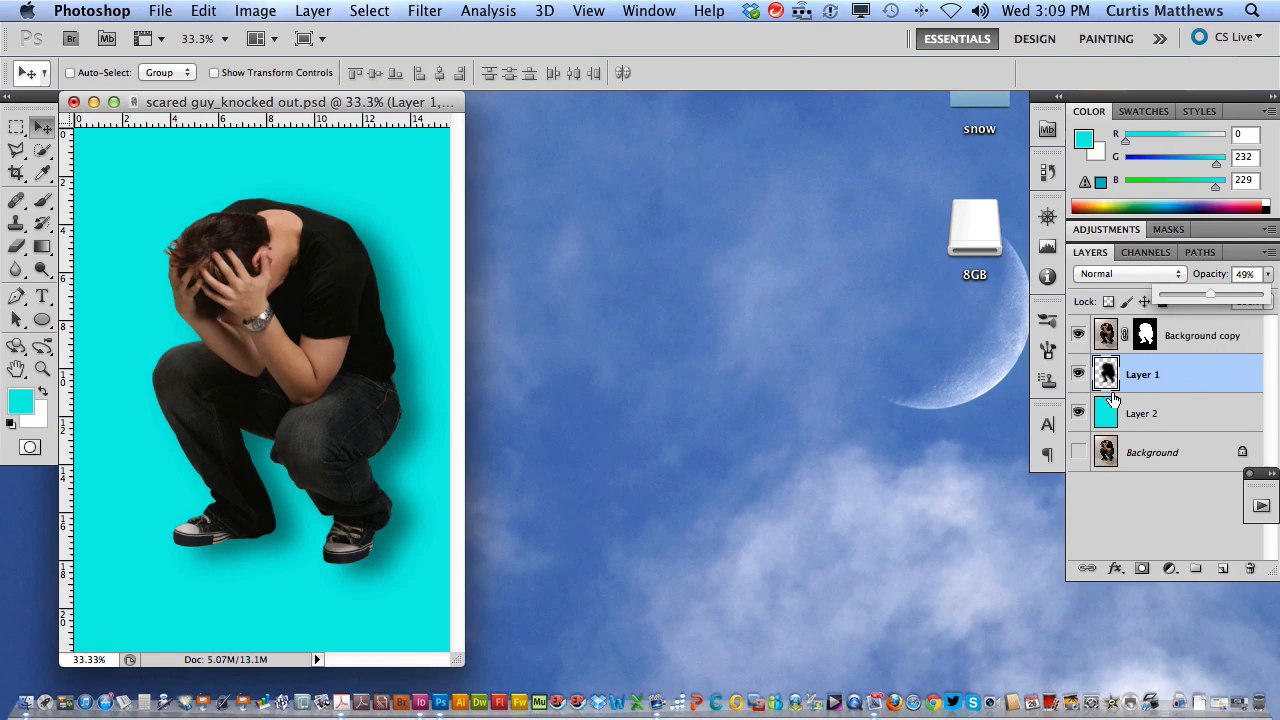
Step: Hide the cyan Layer 2 and save the document as a new Photoshop file named scared guy_drop shadow.psd
click(1079, 416)
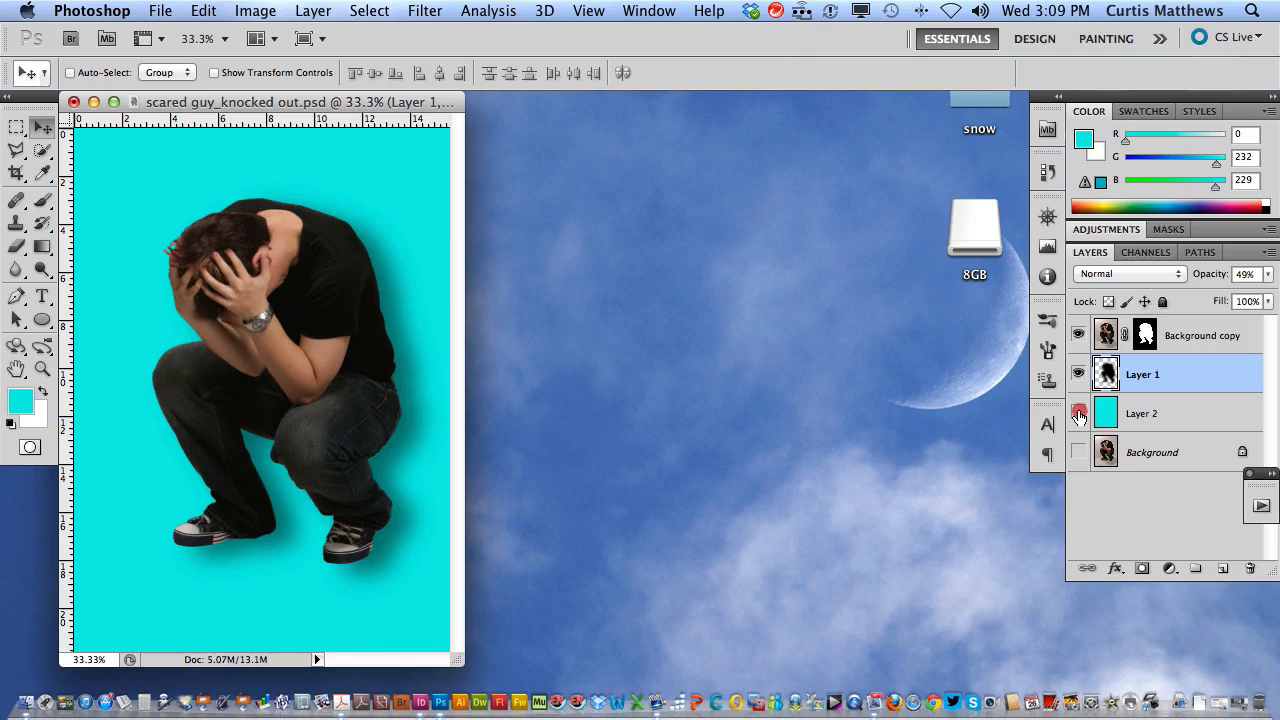
click(1079, 416)
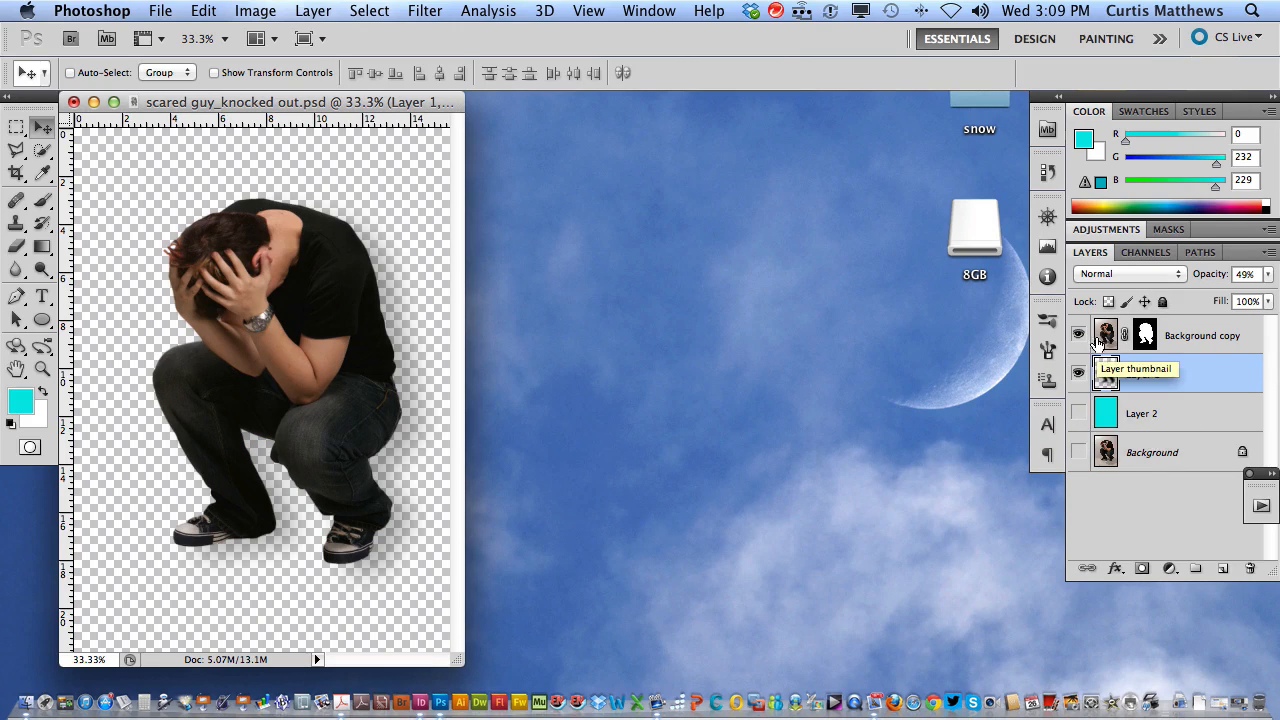
click(158, 11)
click(199, 322)
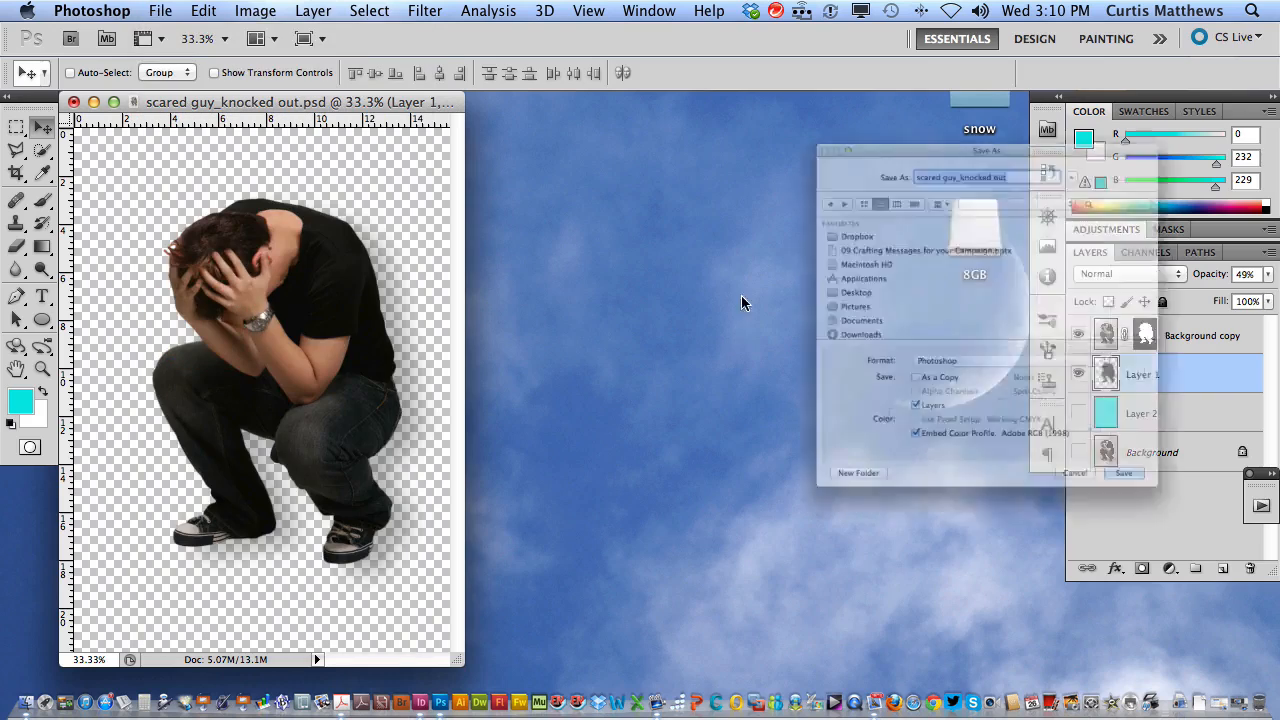
click(1020, 80)
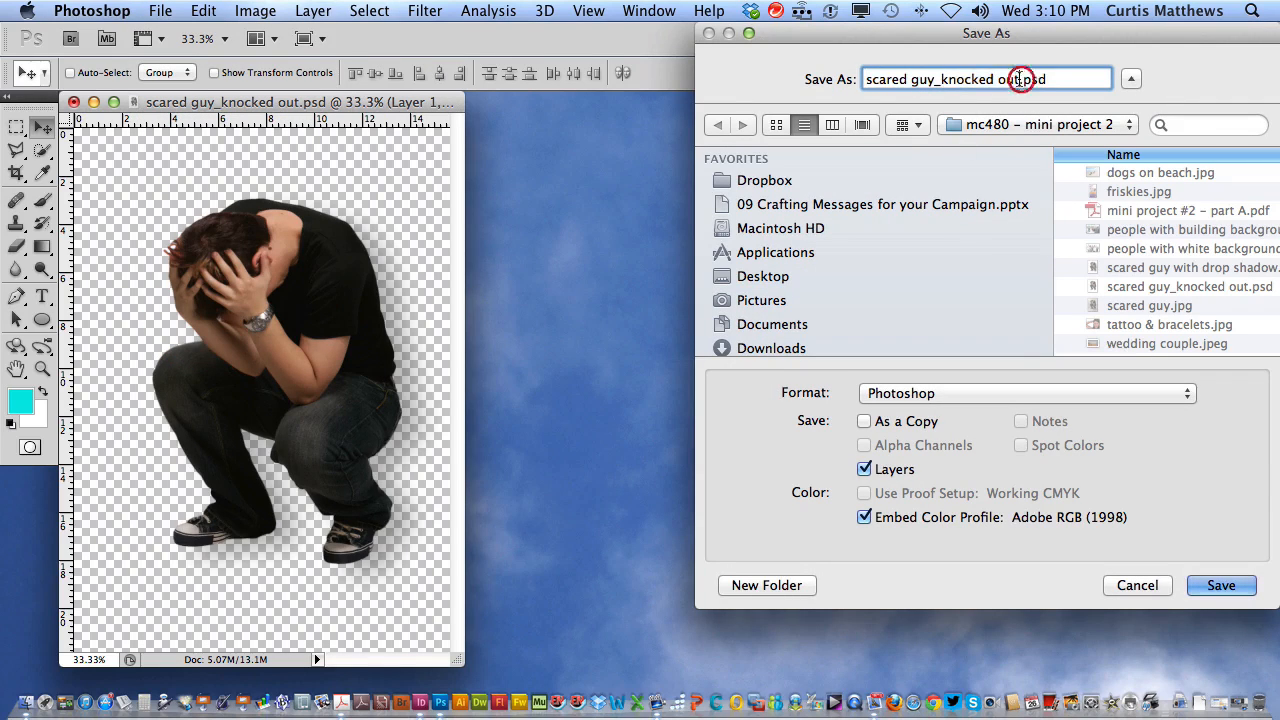
shift+click(940, 79)
text(drop shadow)
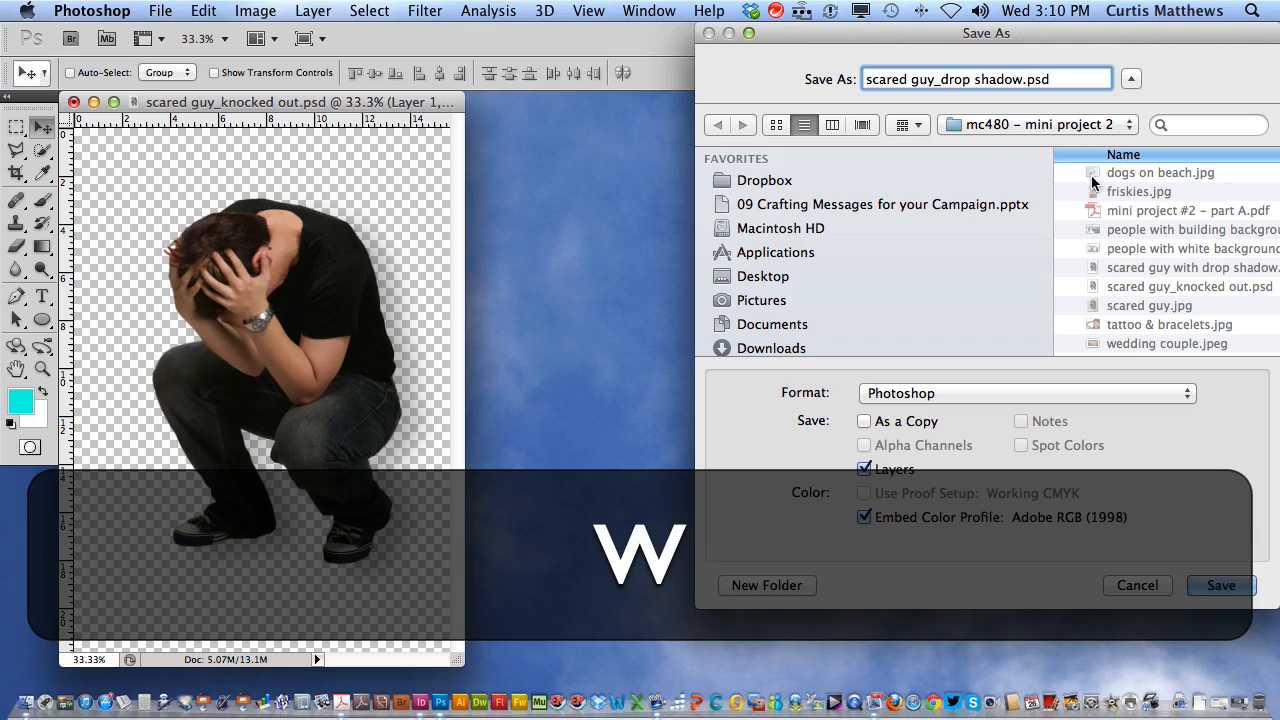
click(1218, 585)
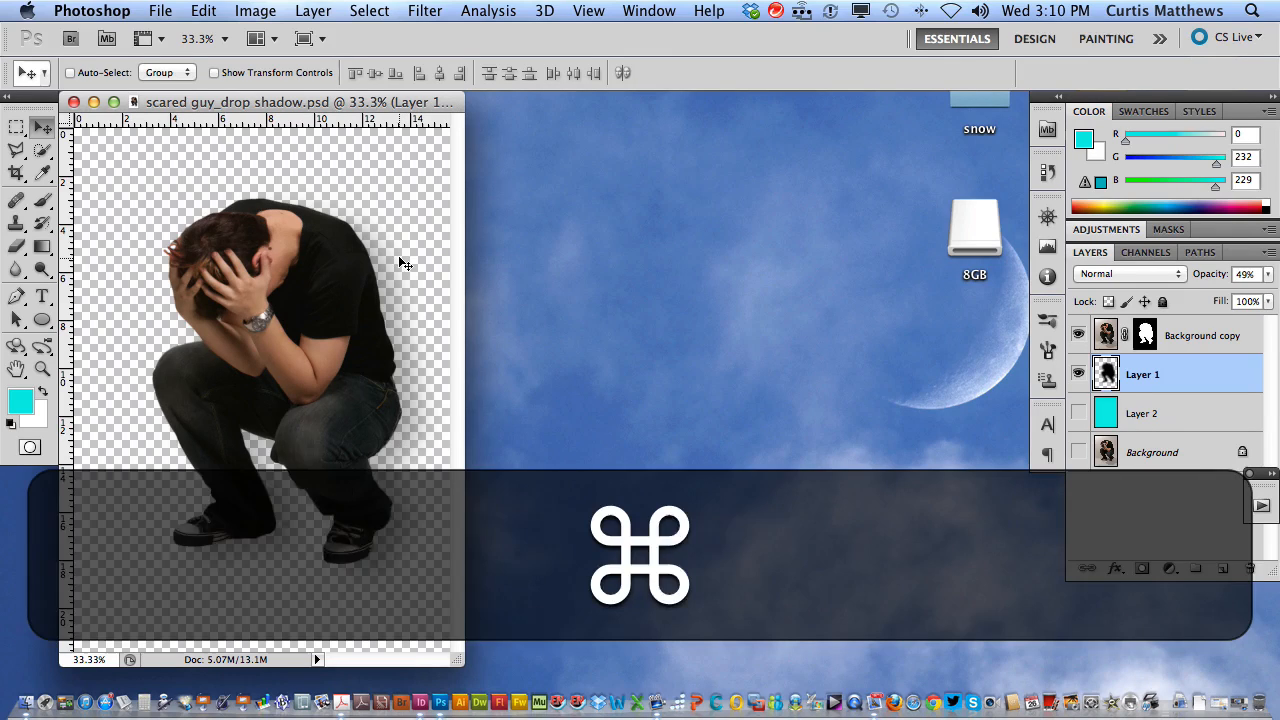
Step: Replace the current document with scared guy_knocked out.psd and add an empty layer above Background copy
key(super+w)
key(super+o)
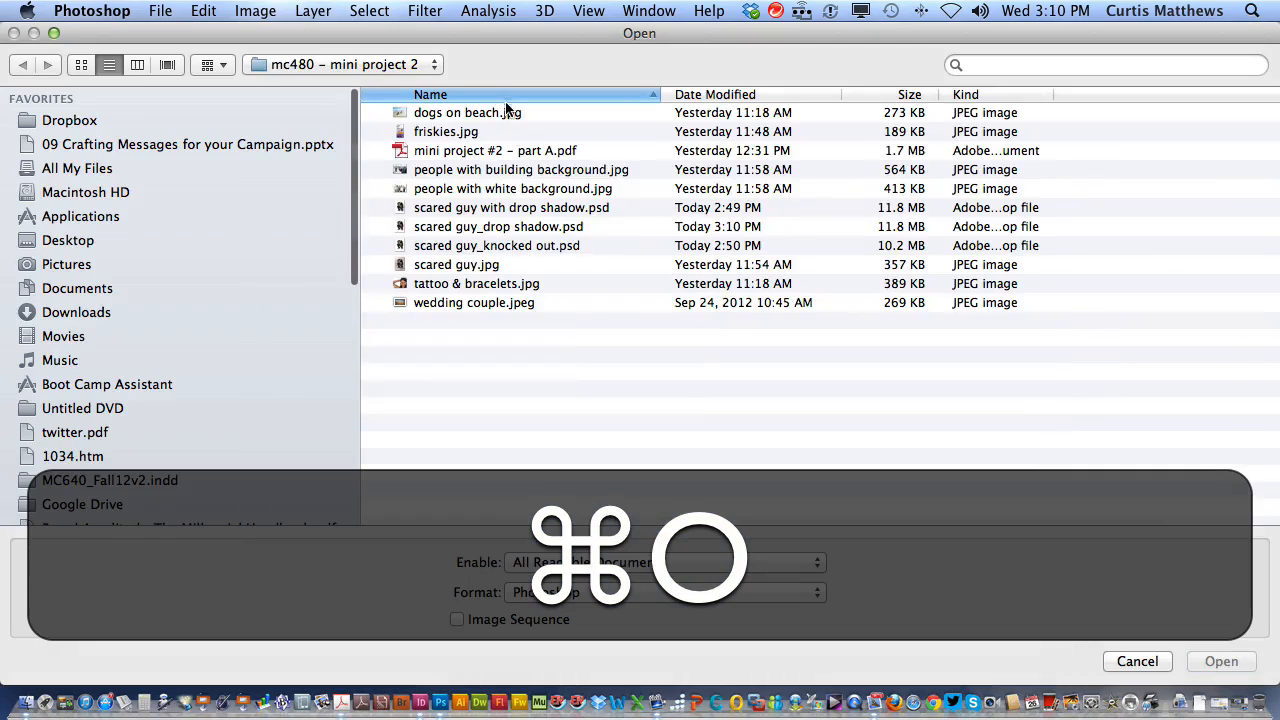
click(455, 246)
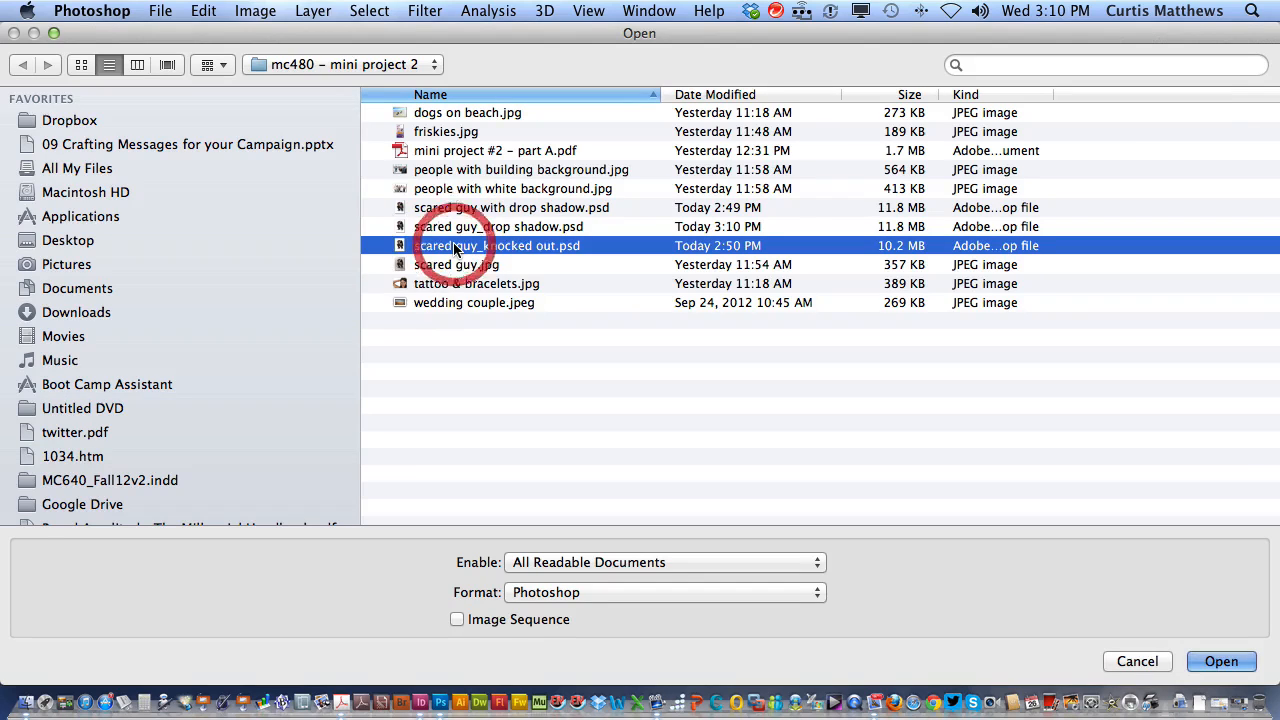
key(Return)
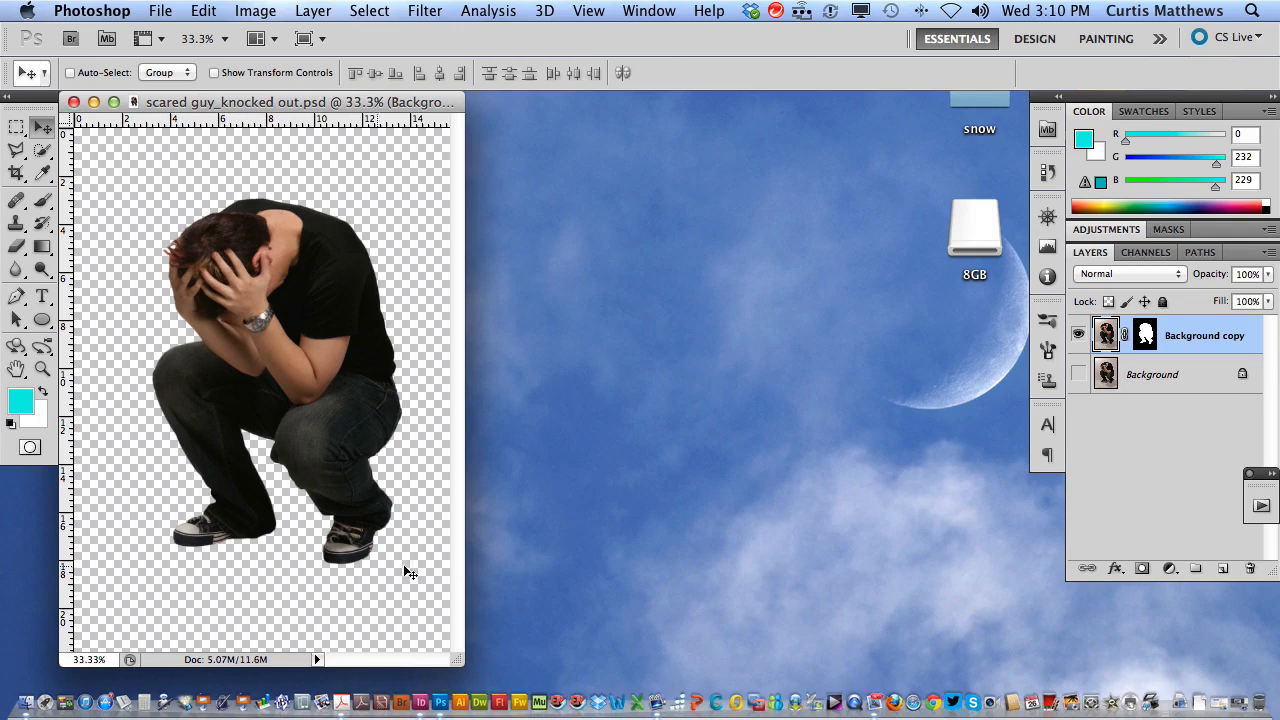
click(1222, 568)
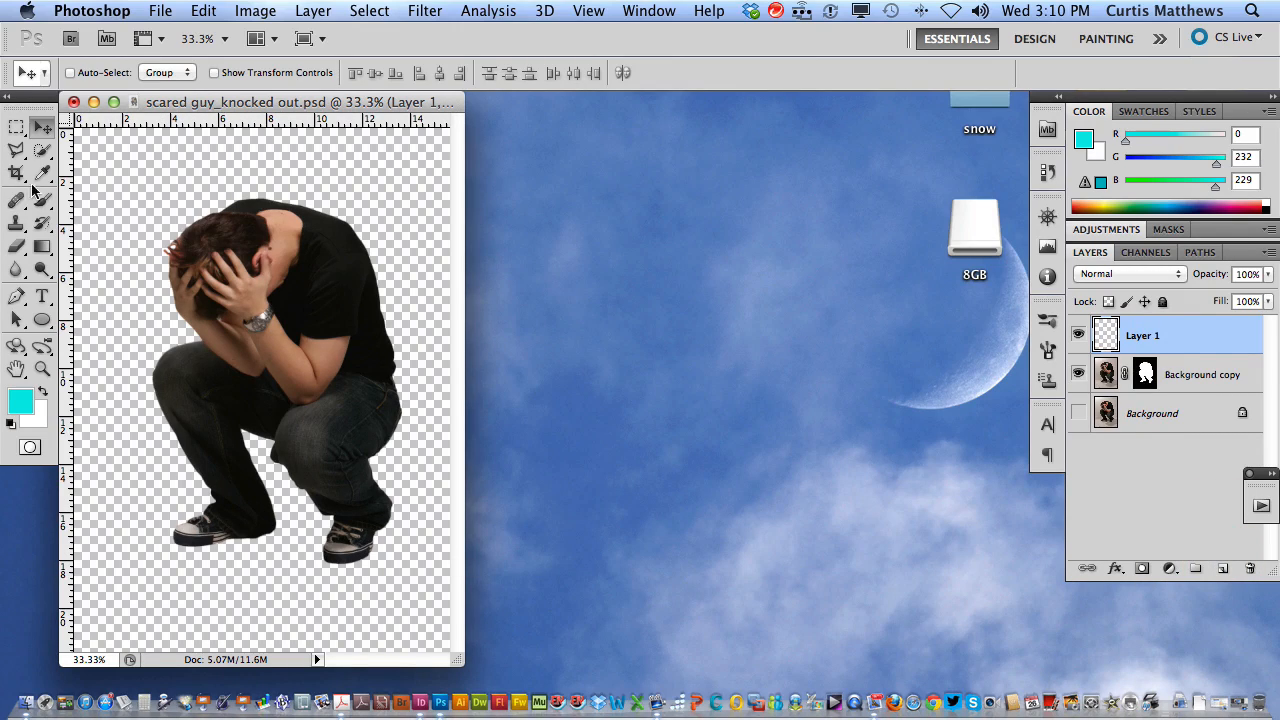
click(19, 130)
click(106, 143)
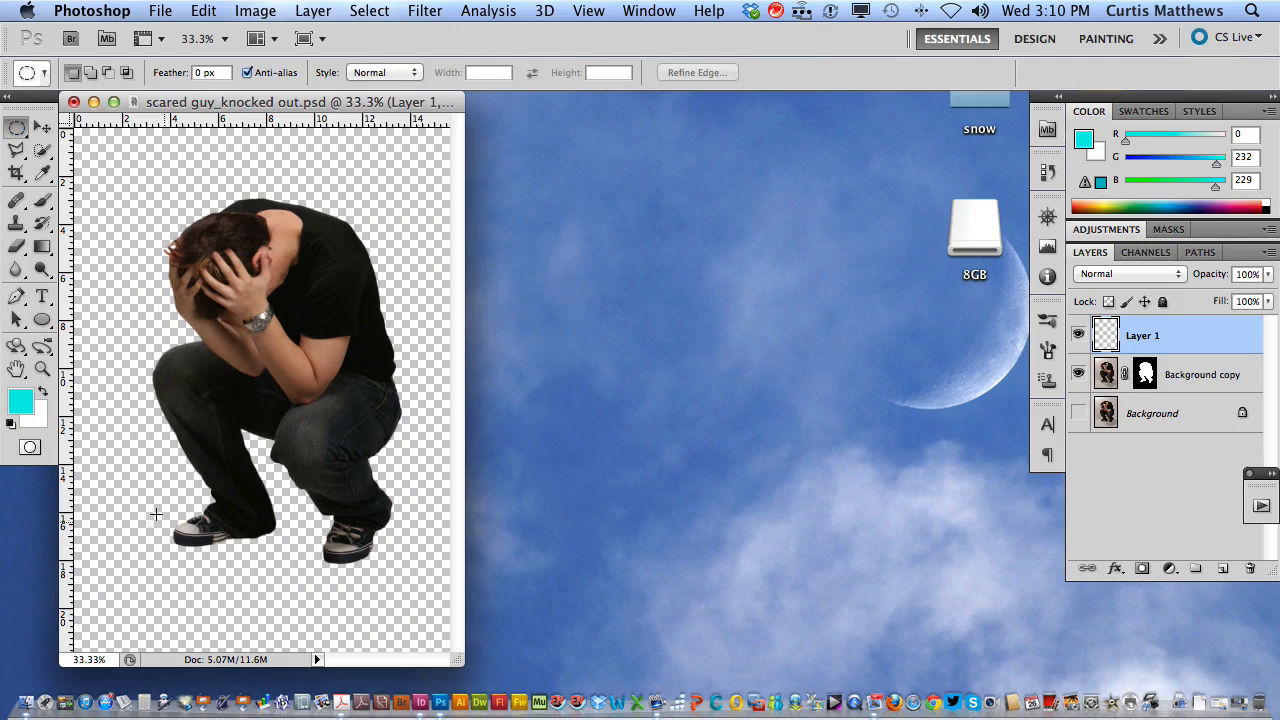
drag(140, 508, 421, 572)
key(super+d)
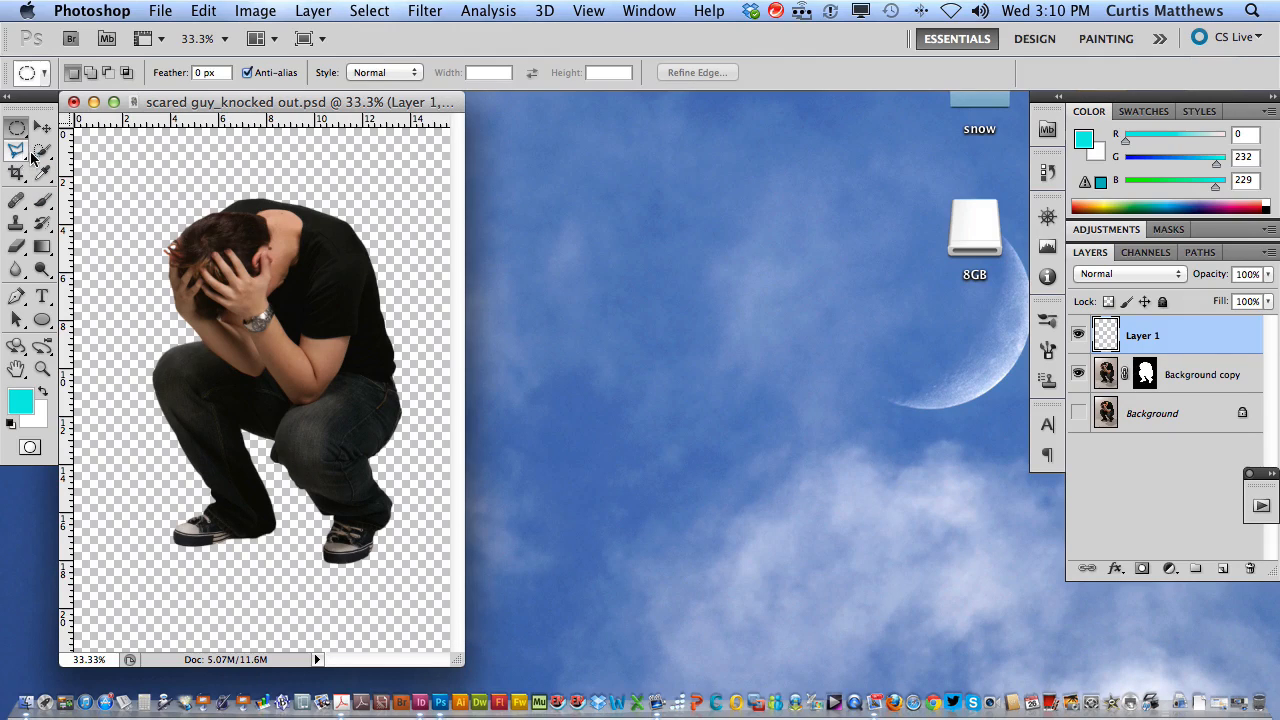
Step: Outline a flat freehand Lasso area around both shoes on Layer 1, fill it with default black, and deselect
click(25, 159)
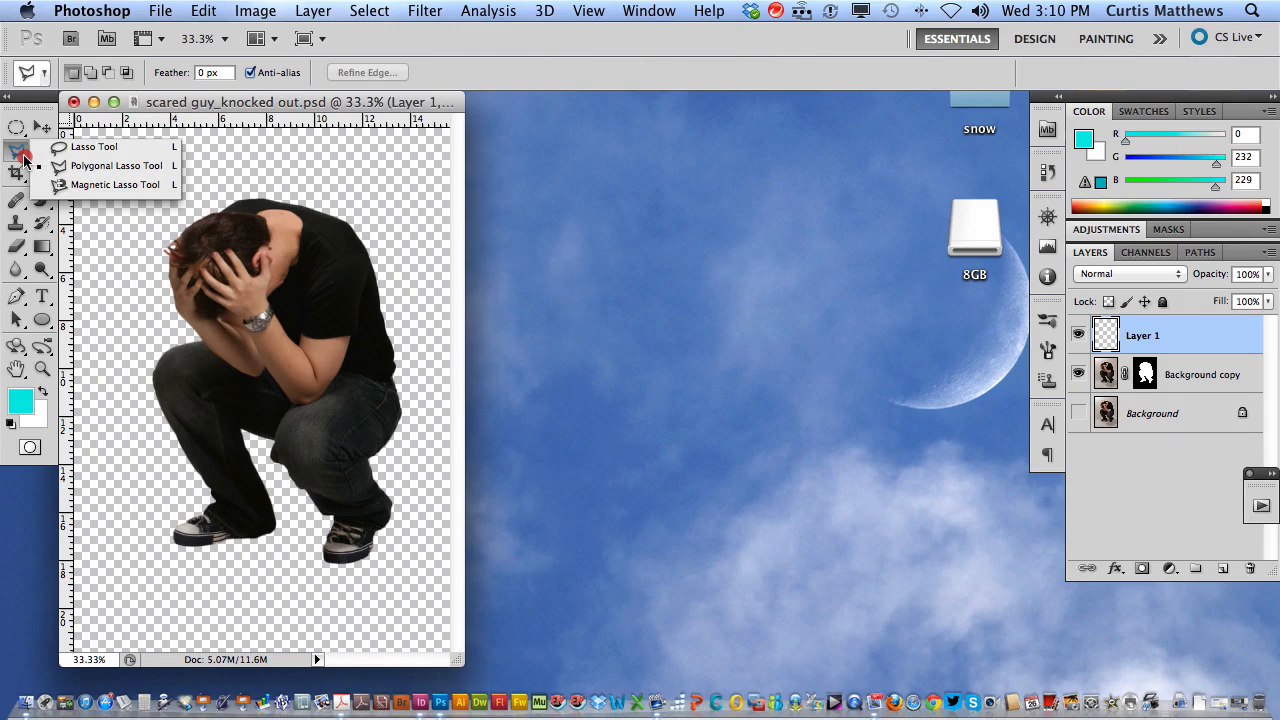
click(86, 147)
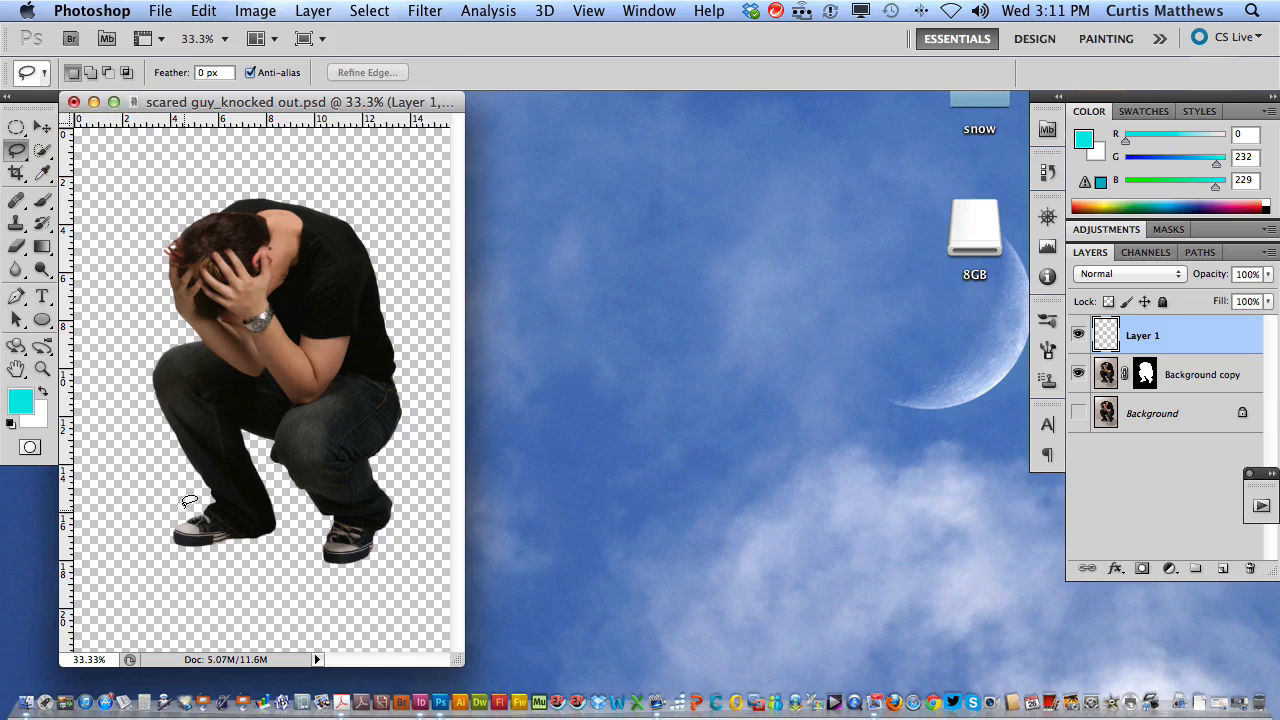
mouse_move(190, 497)
mouse_down()
mouse_move(139, 506)
mouse_move(123, 536)
mouse_move(172, 558)
mouse_move(359, 582)
mouse_move(411, 559)
mouse_move(413, 531)
mouse_move(386, 509)
mouse_move(313, 498)
mouse_up()
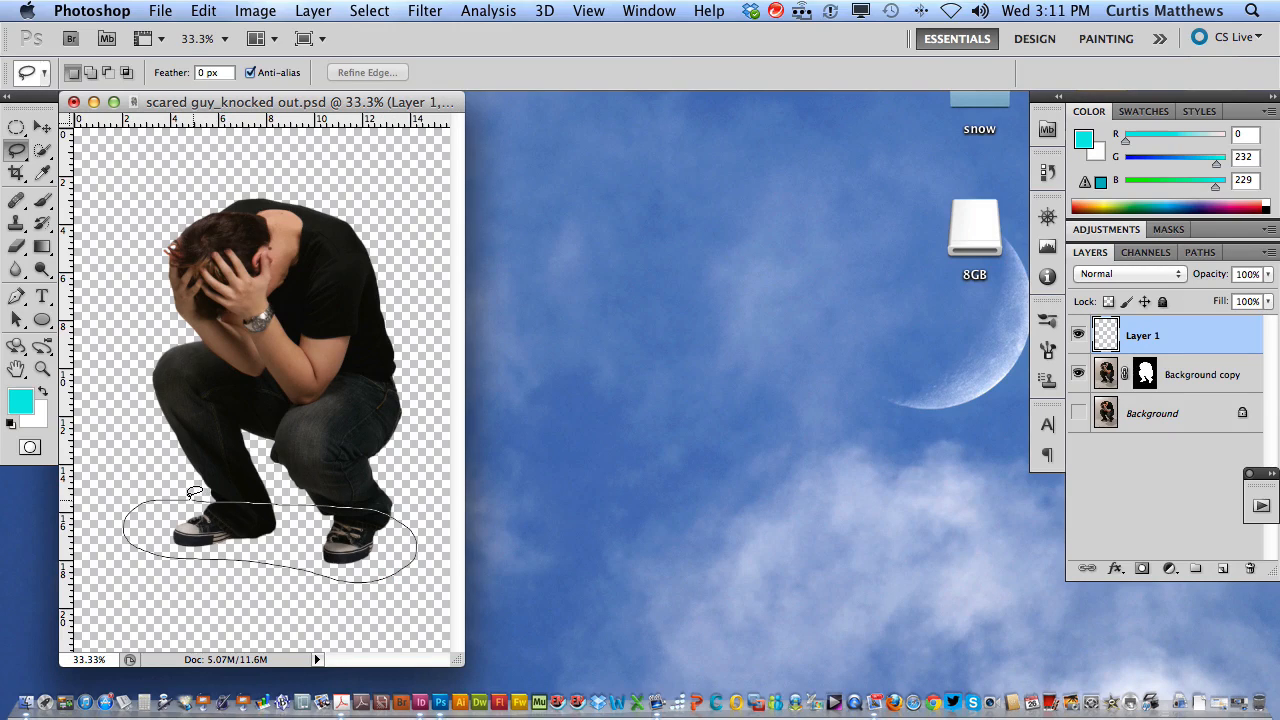
drag(195, 492, 195, 492)
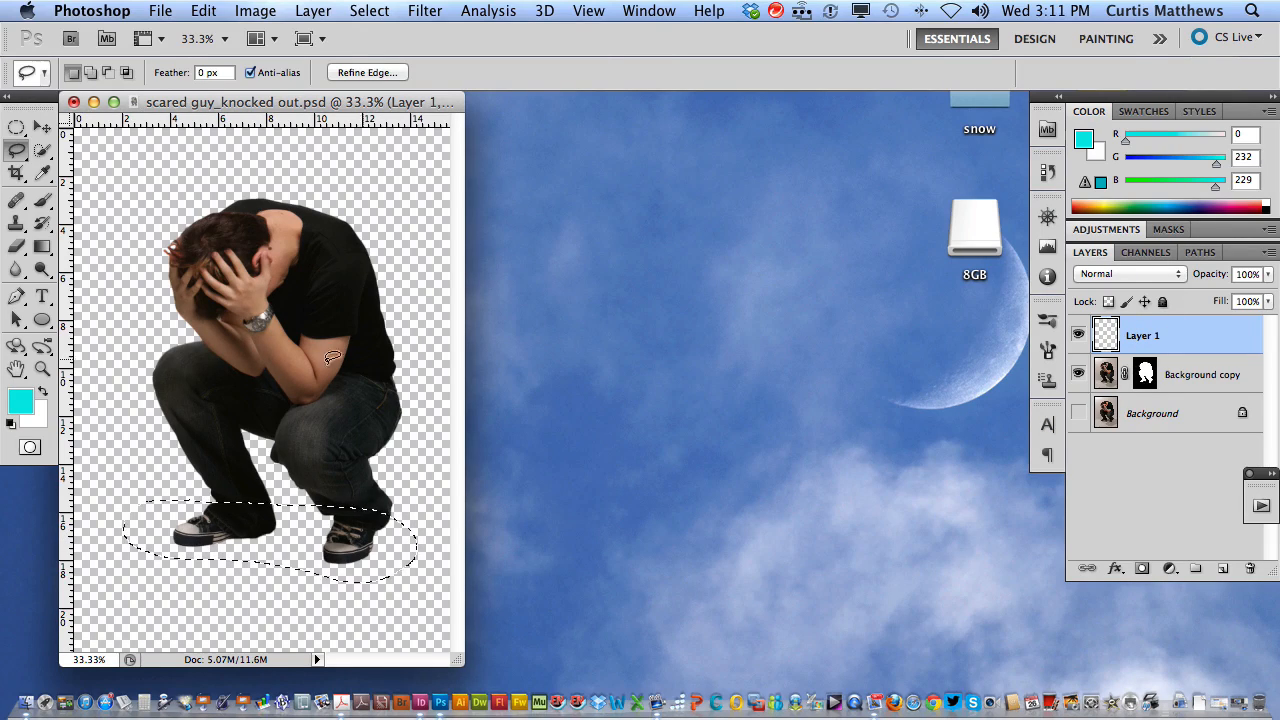
click(12, 424)
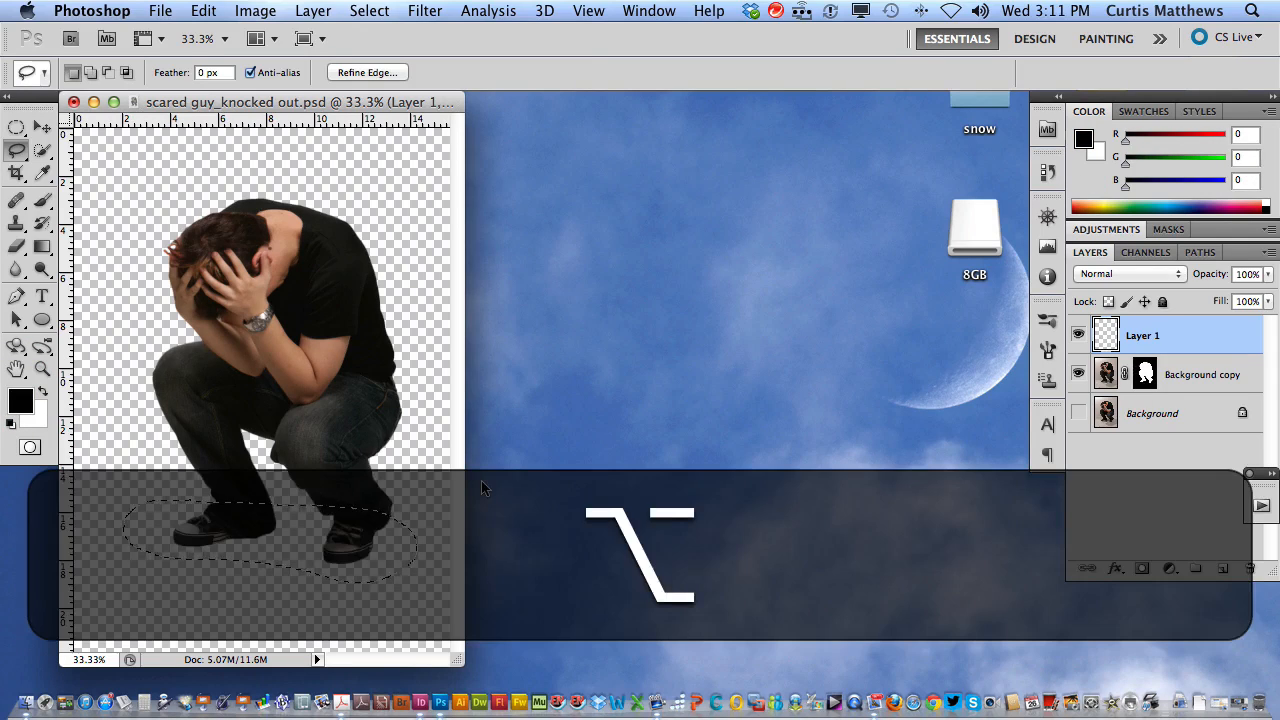
key(alt+BackSpace)
key(super+d)
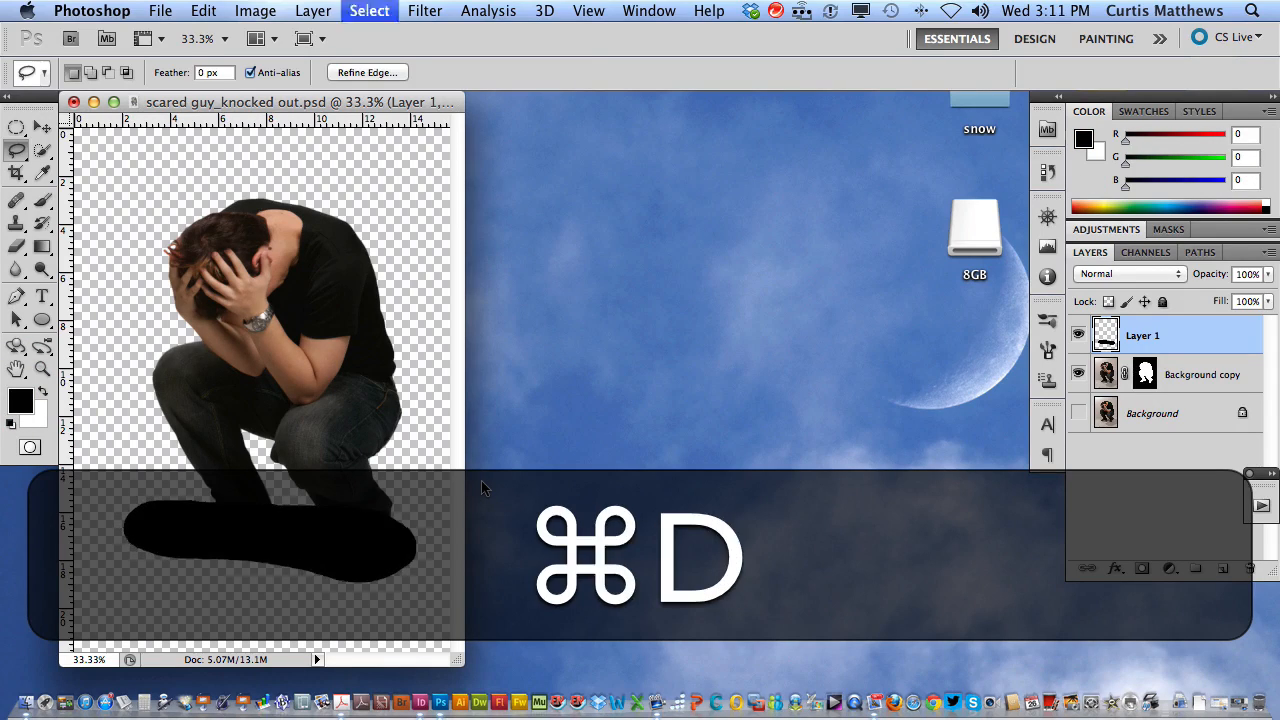
Step: Apply a Gaussian Blur with a 33.0 pixel radius to the black shape on Layer 1
click(425, 11)
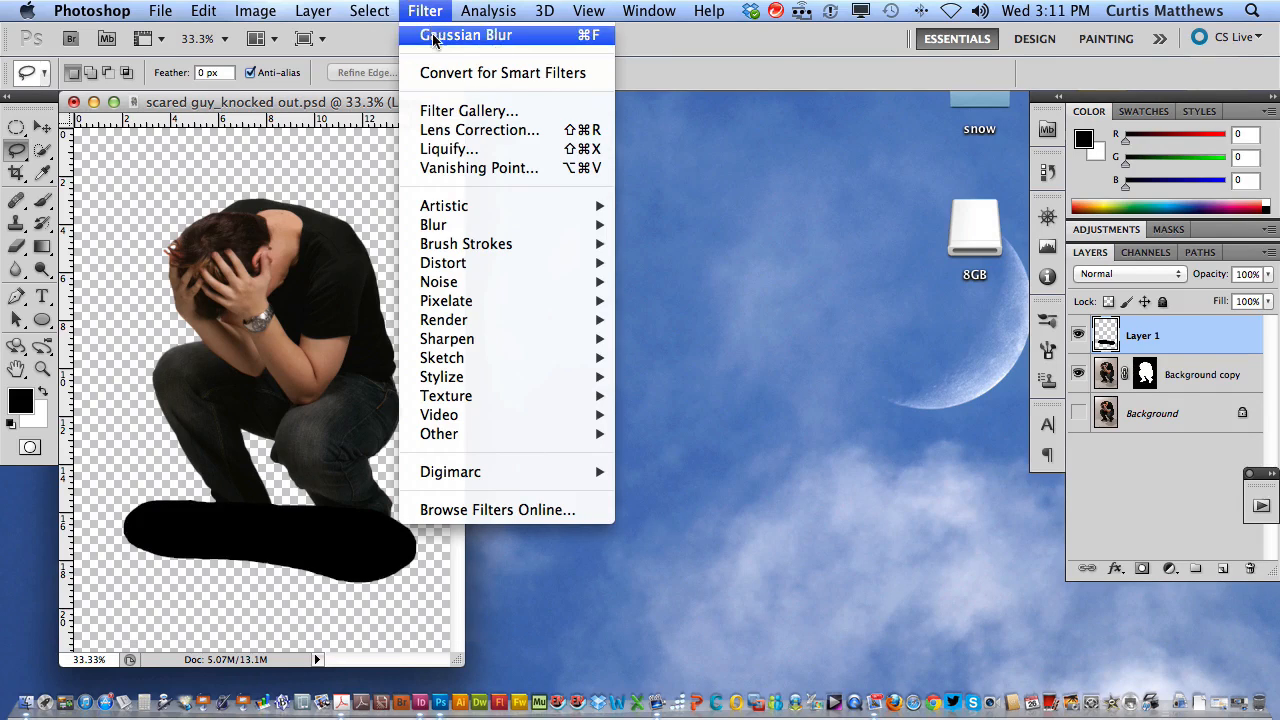
mouse_move(560, 226)
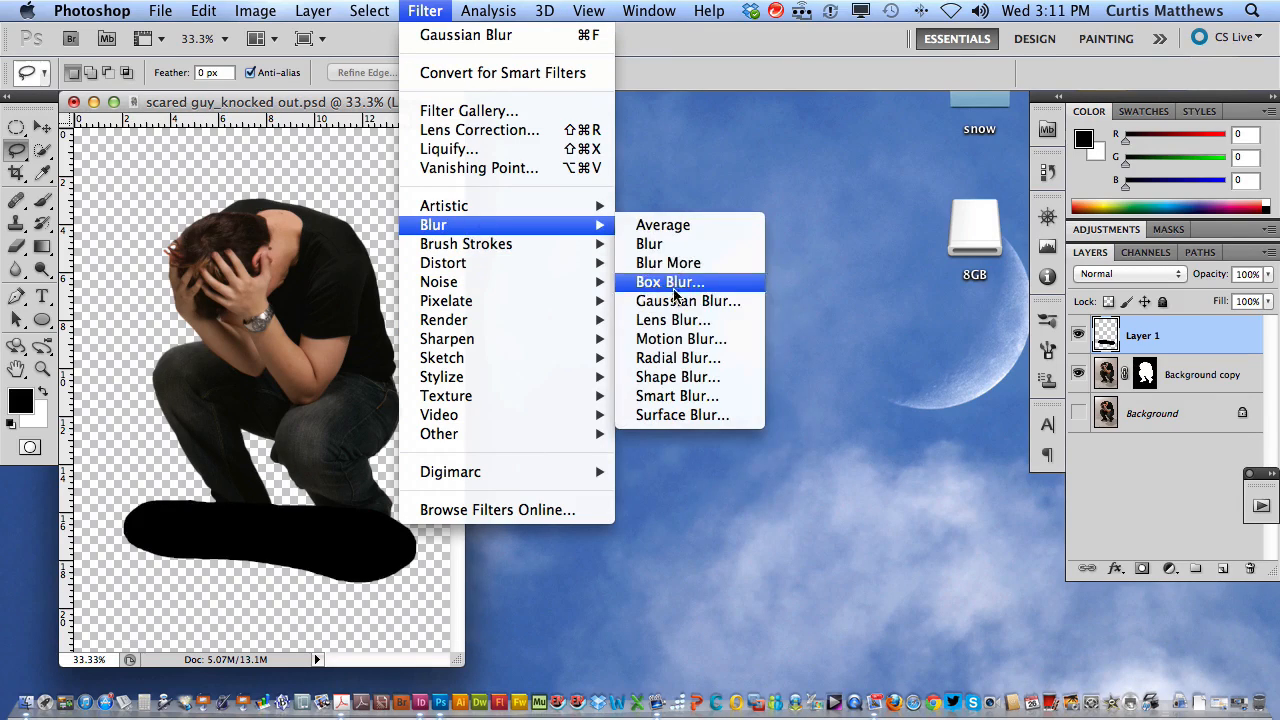
click(670, 304)
click(746, 181)
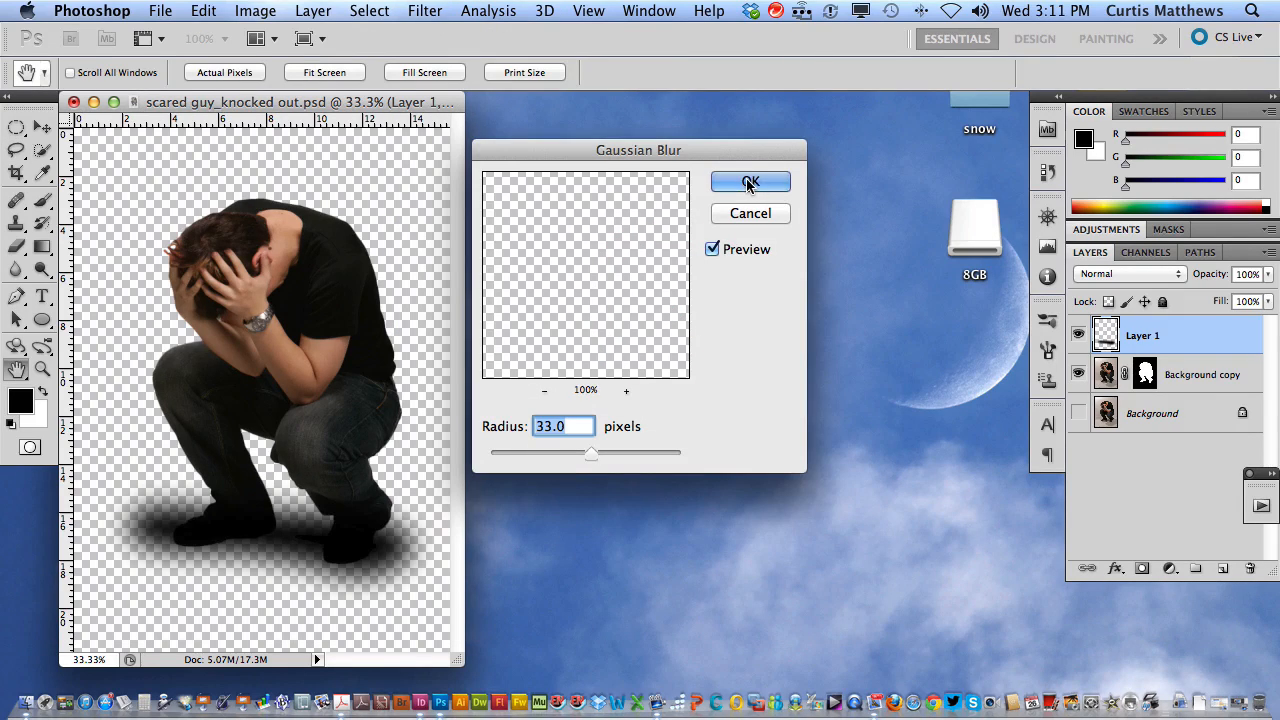
Step: Place the blurred Layer 1 beneath Background copy and shift the shadow slightly down under the shoes
click(42, 128)
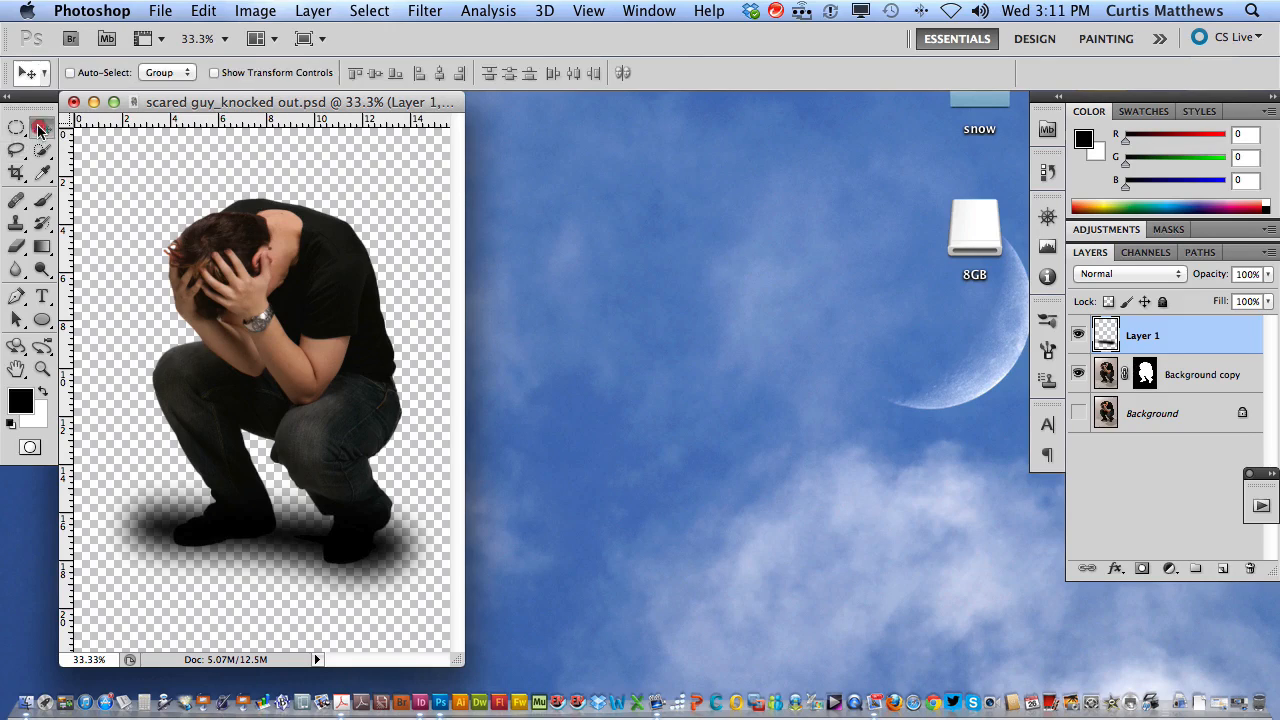
drag(1176, 340, 1167, 390)
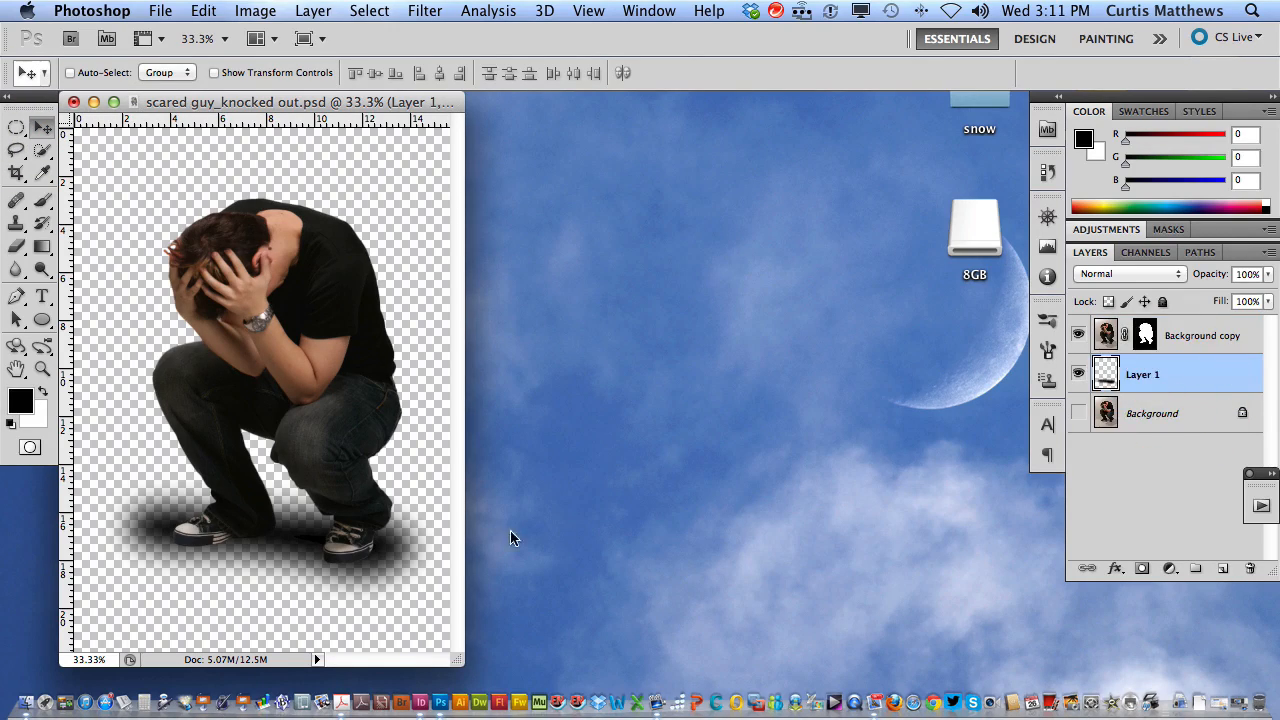
mouse_move(295, 530)
mouse_down()
mouse_move(290, 545)
mouse_move(299, 540)
mouse_up()
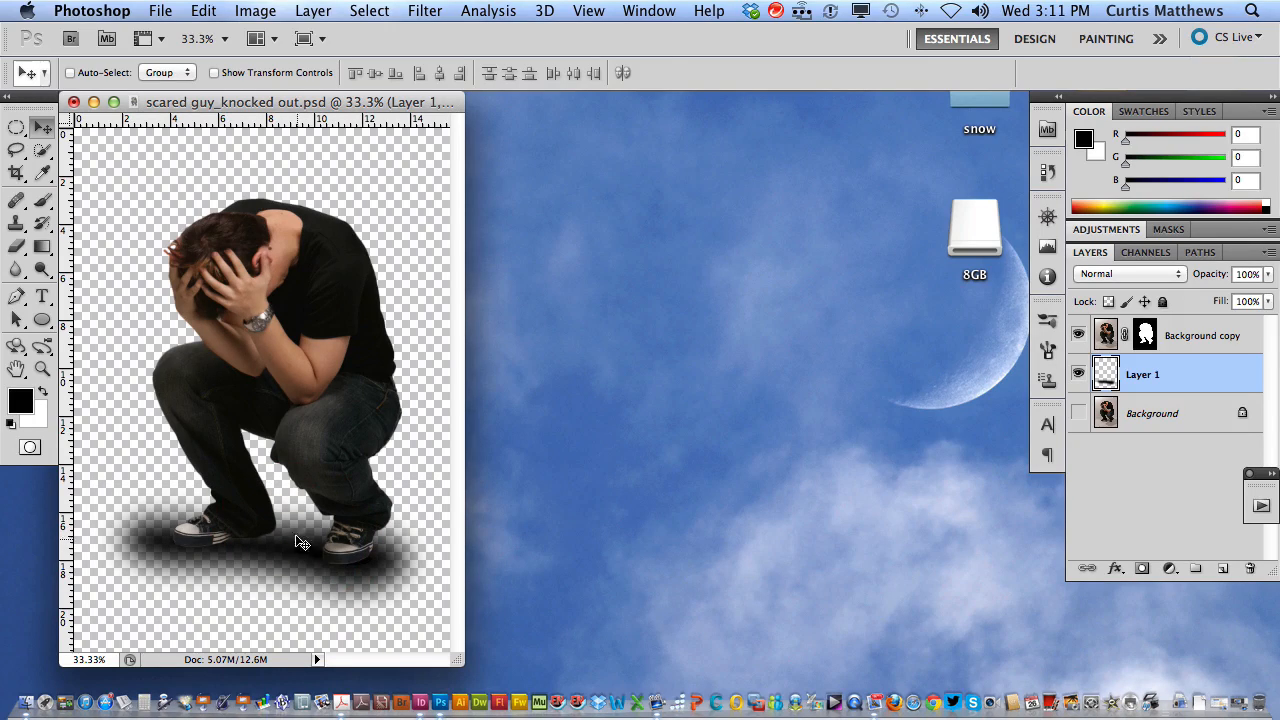
Step: Free-transform the ground shadow, stretching its height upward to 107.09% and skewing its upper right corner slightly outward
click(203, 10)
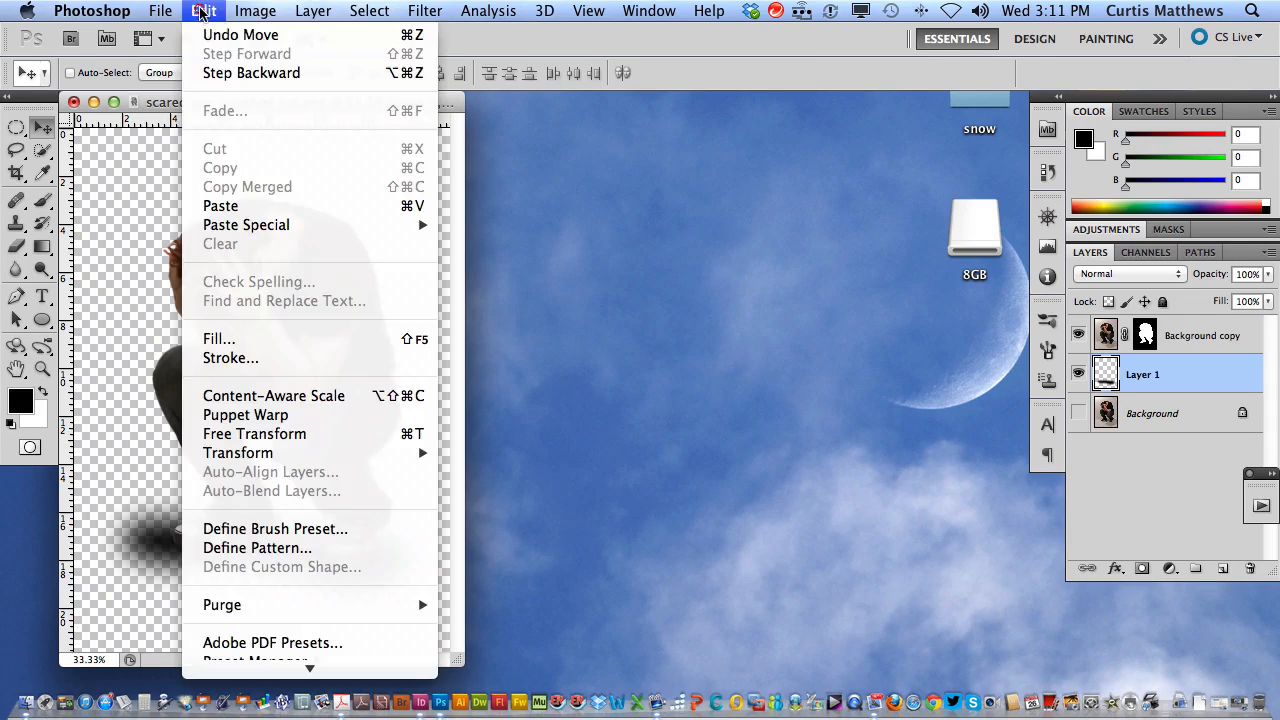
click(252, 433)
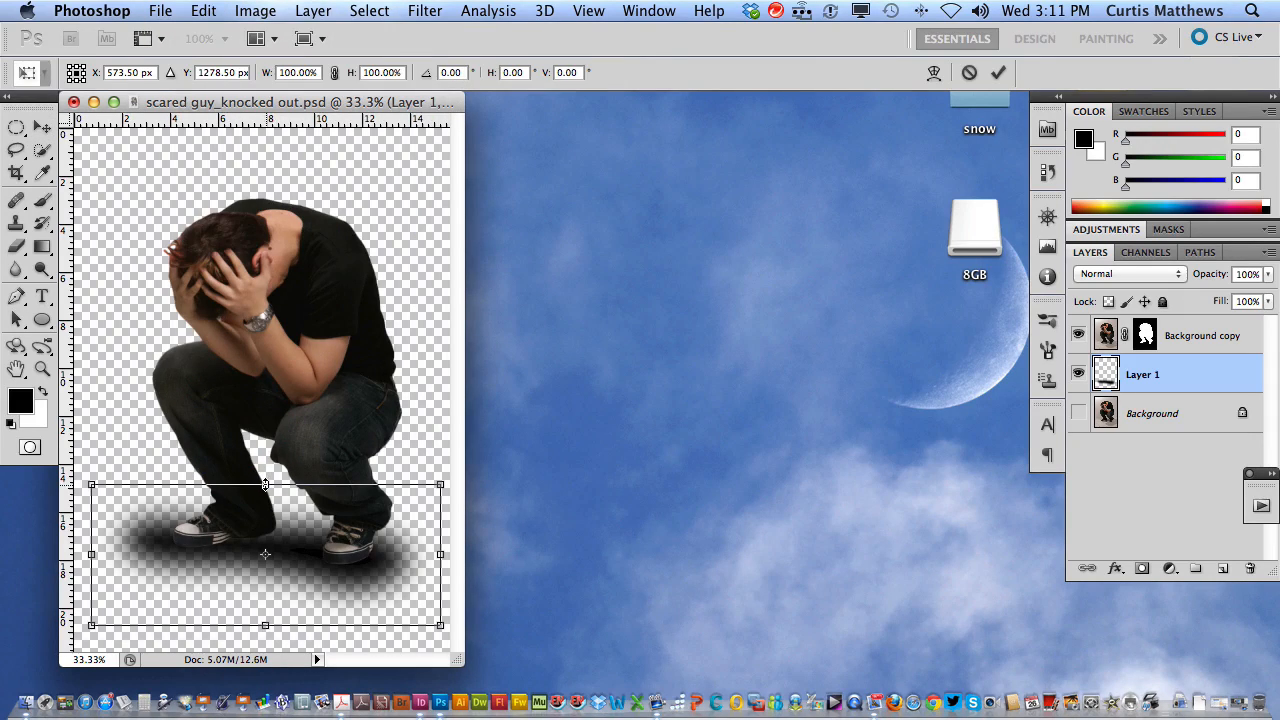
mouse_move(265, 485)
mouse_down()
mouse_move(262, 323)
mouse_move(248, 571)
mouse_move(256, 474)
mouse_up()
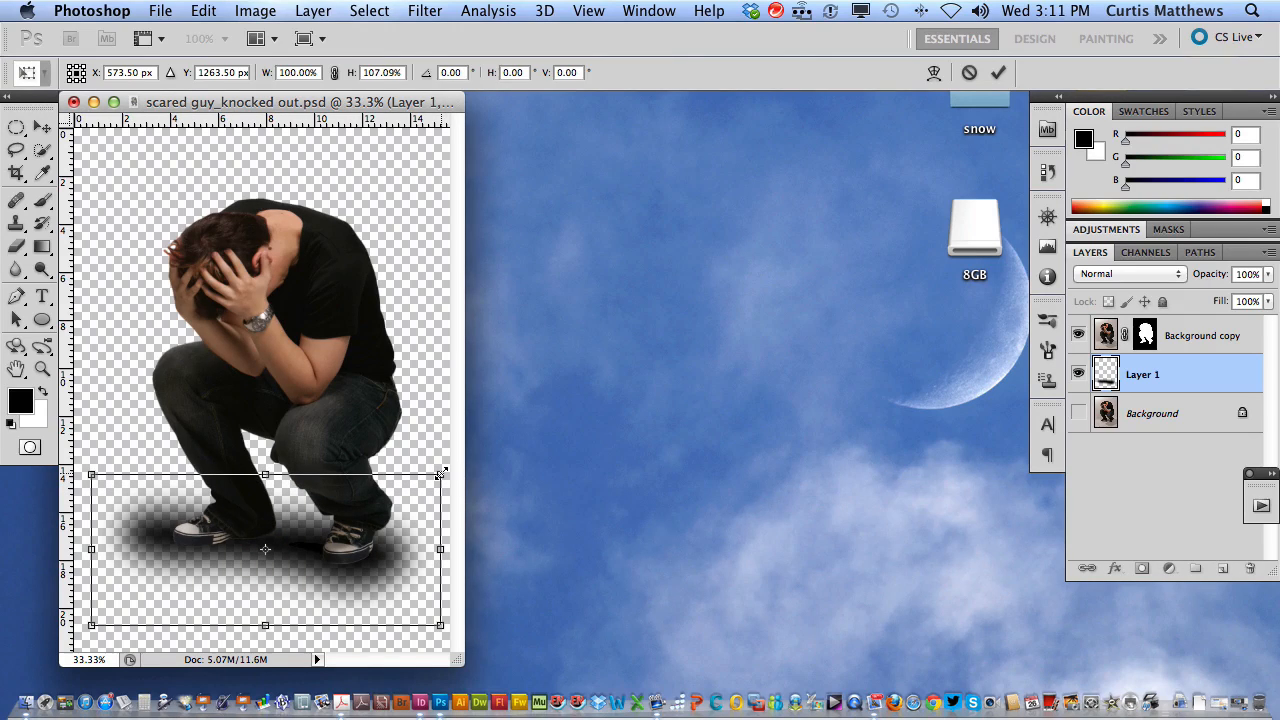
mouse_move(440, 472)
mouse_down()
mouse_move(468, 468)
mouse_move(450, 467)
mouse_up()
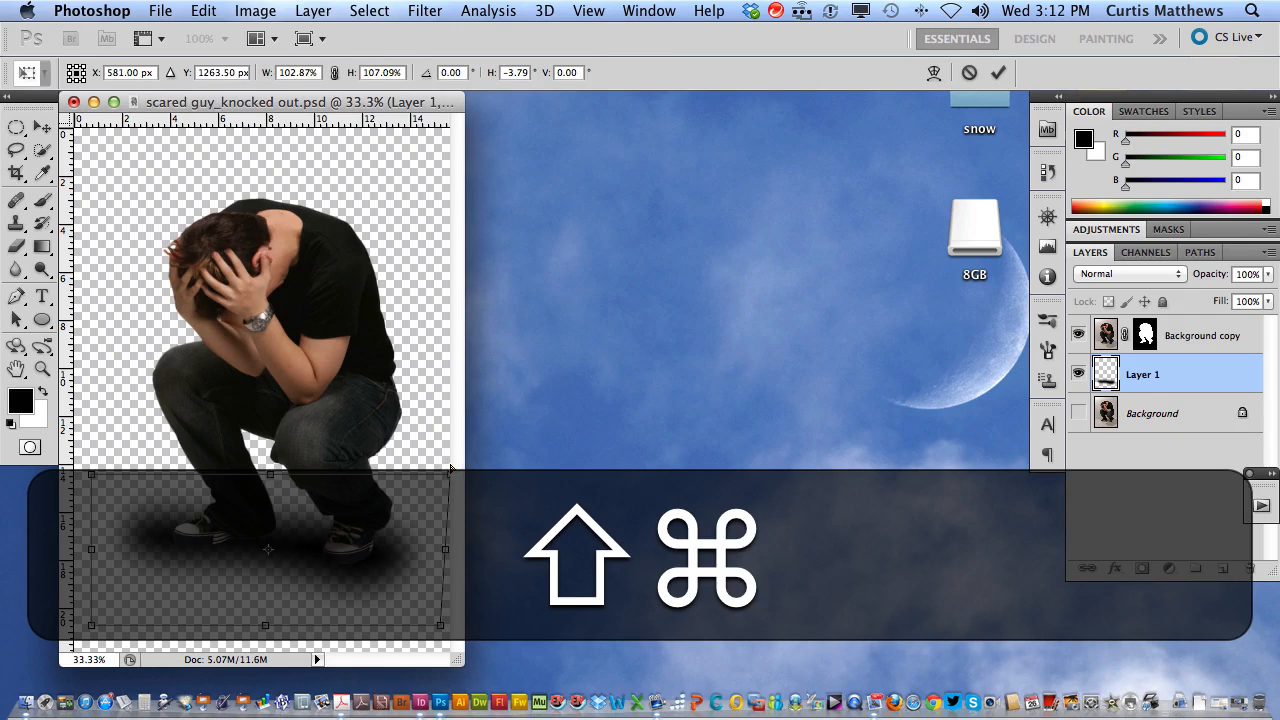
key(Return)
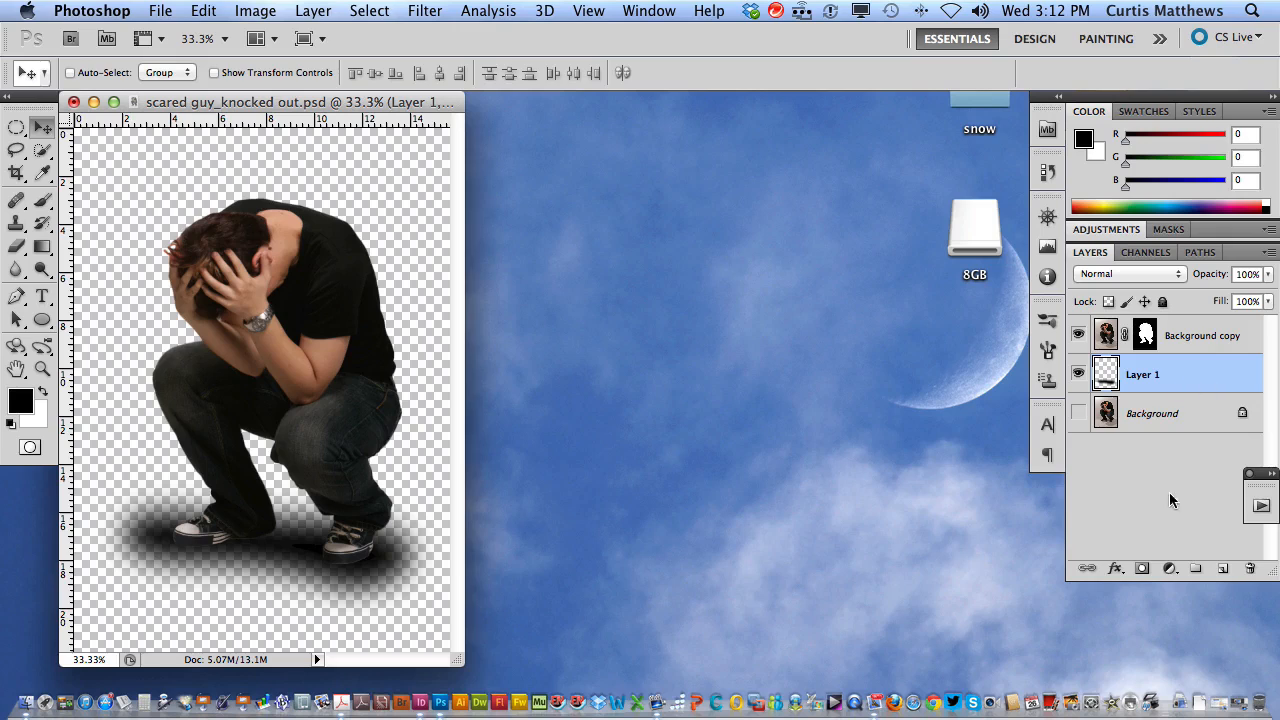
Step: Add a new layer filled entirely with magenta (R 239, G 5, B 198), deselect, and move it beneath the shadow on Layer 1
click(1222, 568)
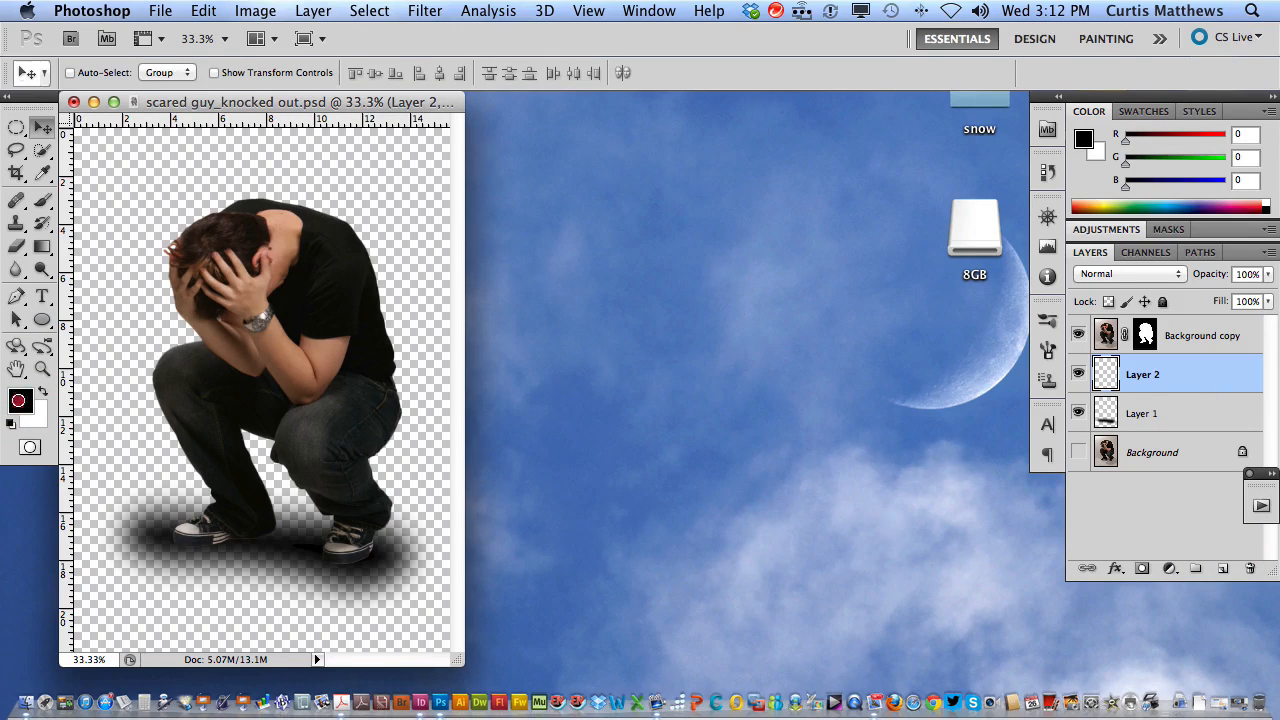
click(18, 400)
click(680, 342)
click(651, 185)
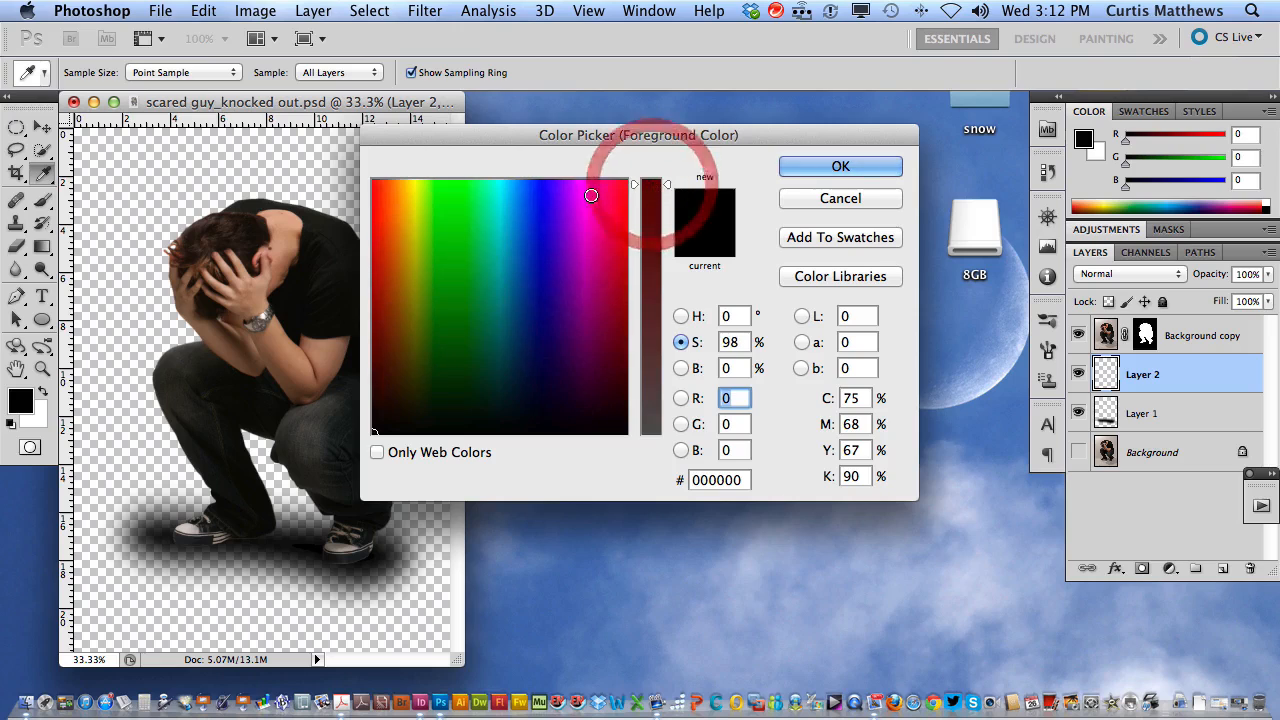
click(591, 196)
click(815, 162)
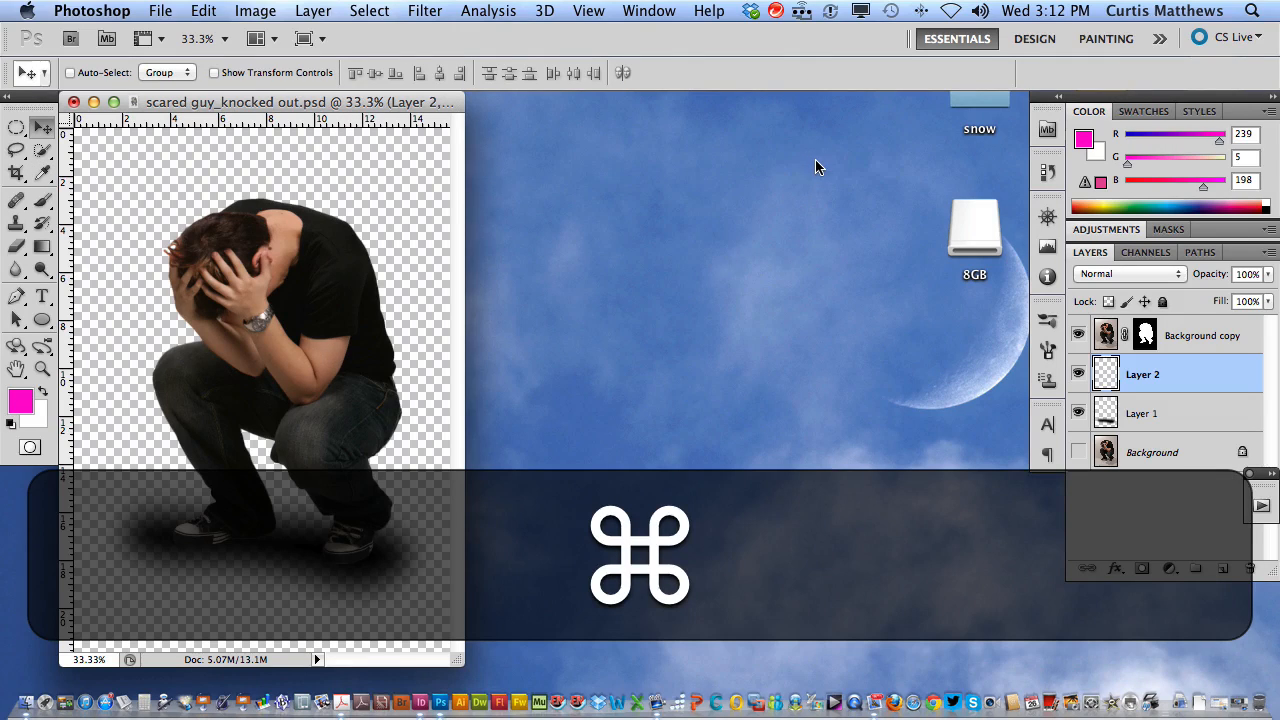
key(super+a)
key(alt+BackSpace)
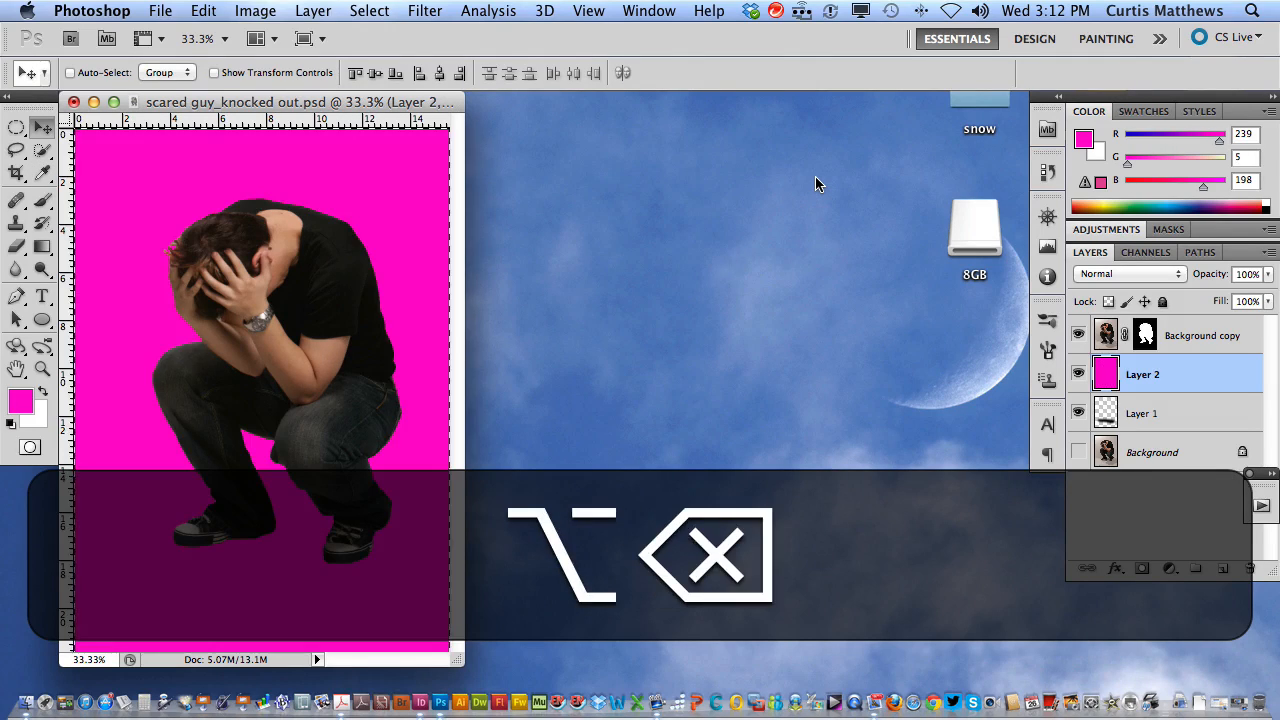
key(super+d)
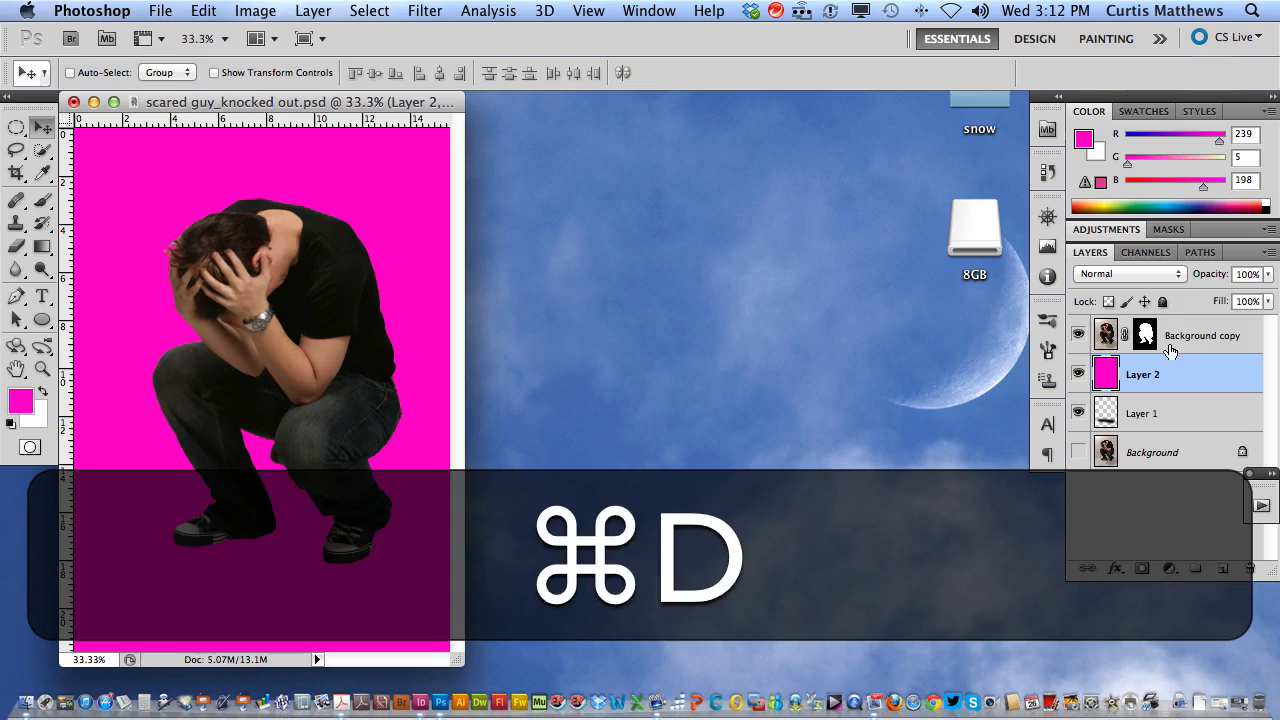
drag(1166, 374, 1161, 425)
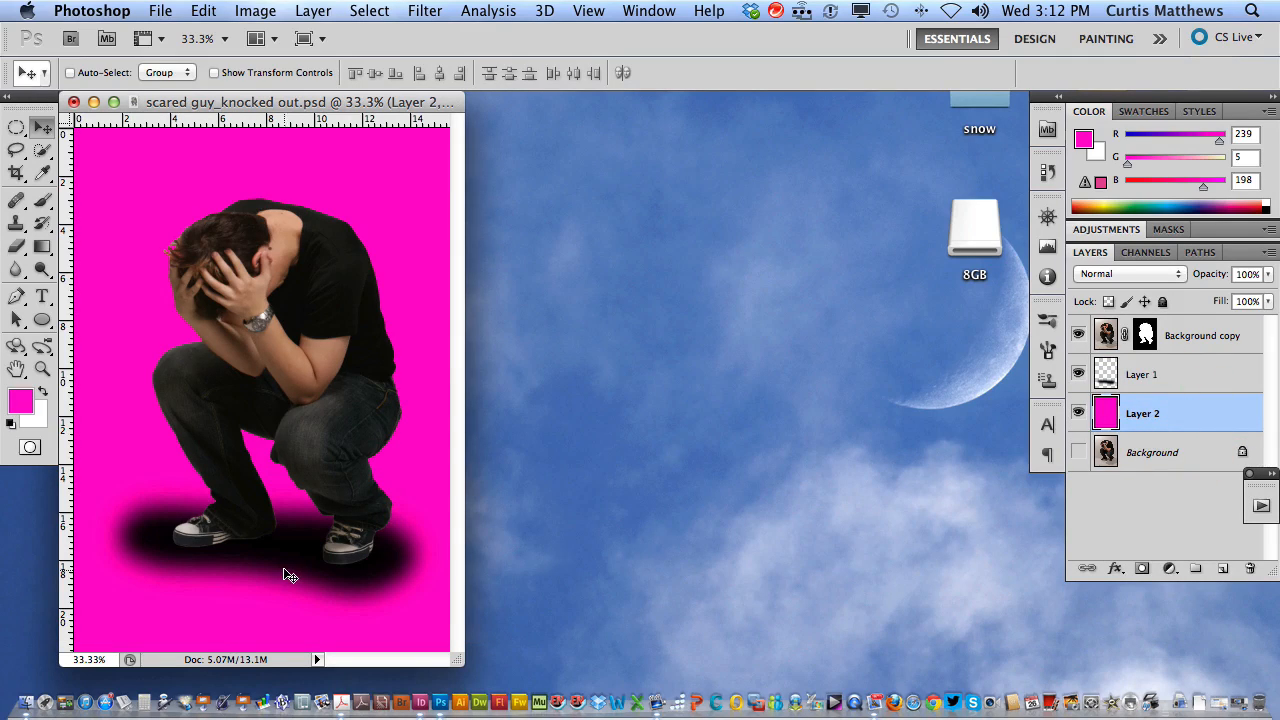
Step: Lower the opacity of the ground shadow on Layer 1 to 49% and hide the magenta Layer 2
click(1157, 380)
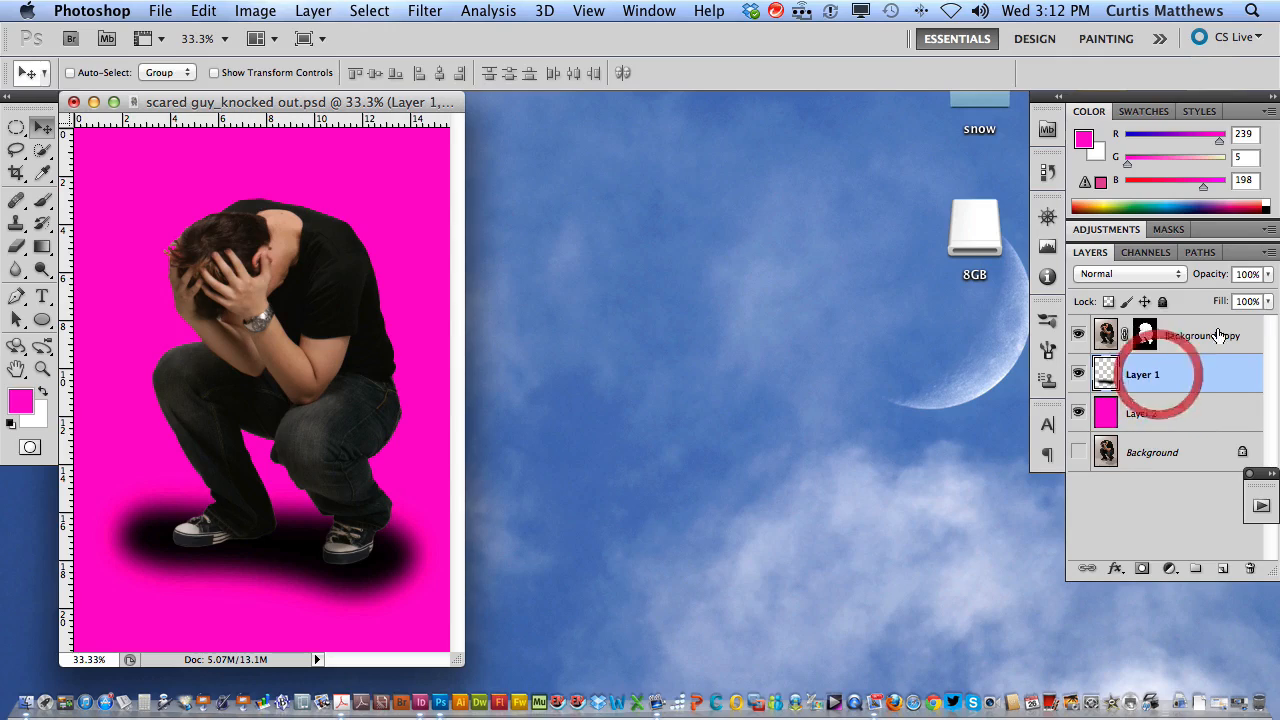
click(1268, 274)
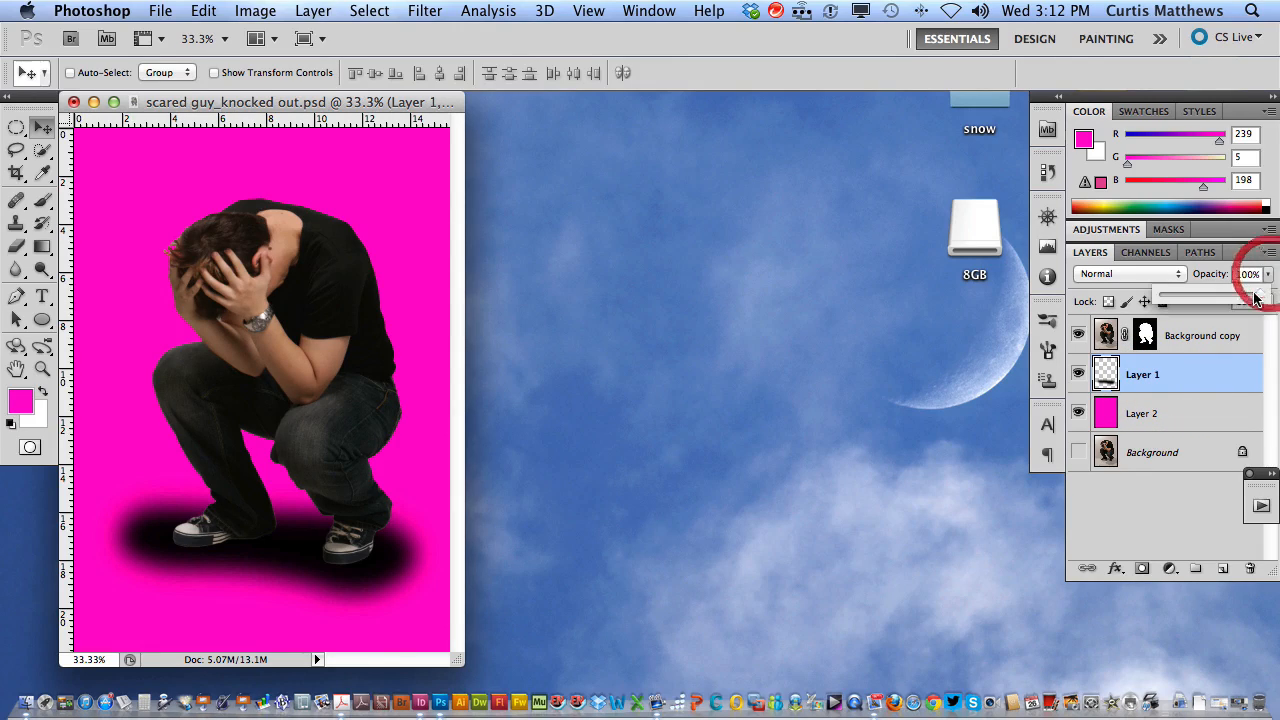
drag(1254, 298, 1210, 299)
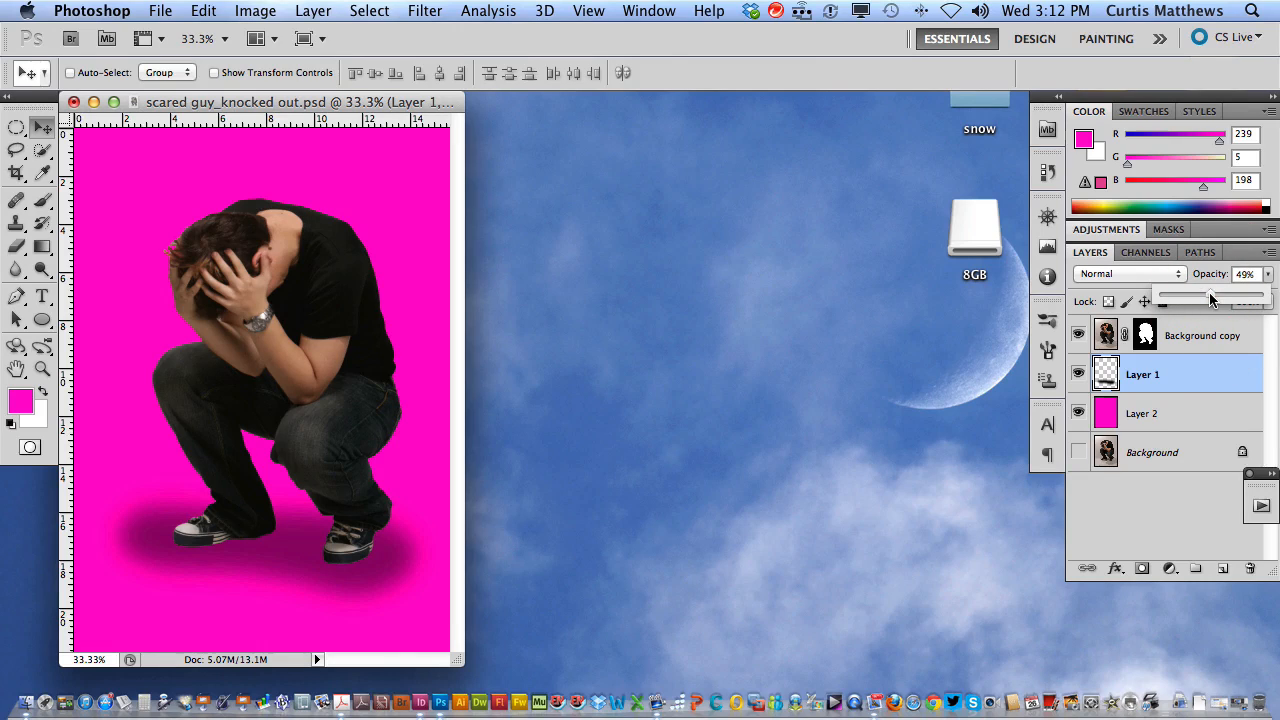
click(1078, 413)
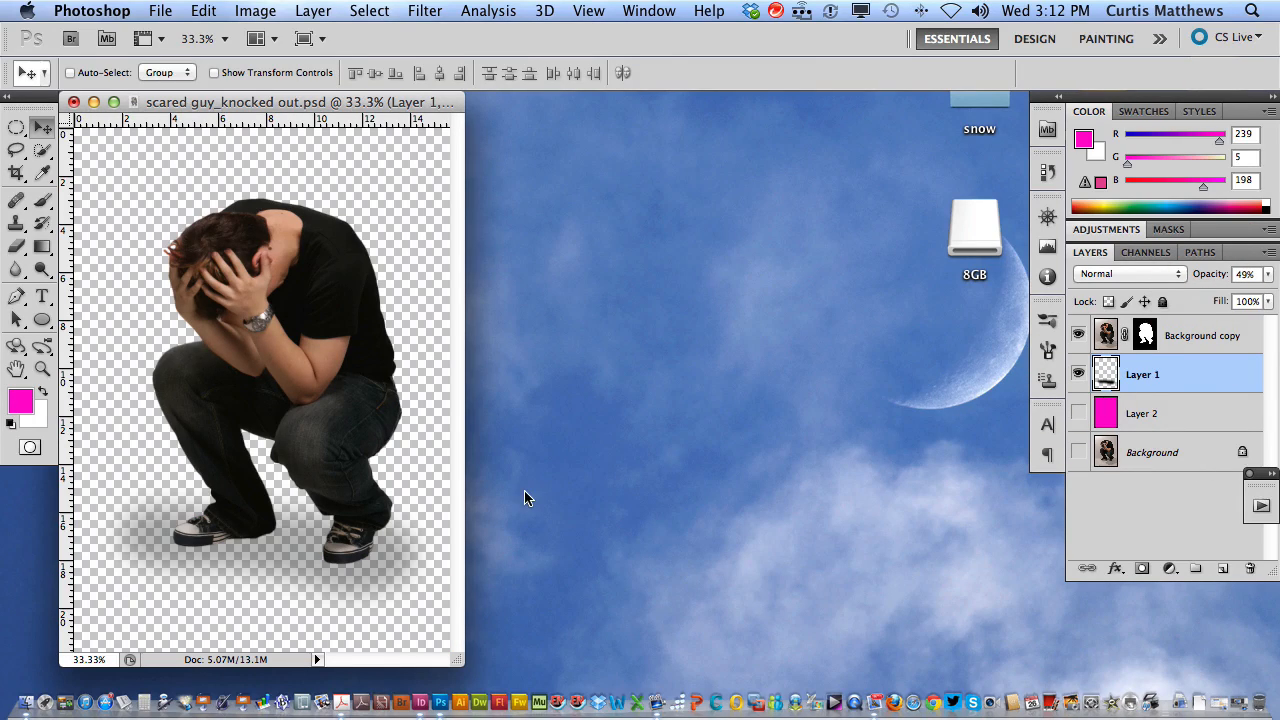
Step: Save the document as "scared guy_simple shadow under feet.psd" in Photoshop format with layers, and close it
click(160, 10)
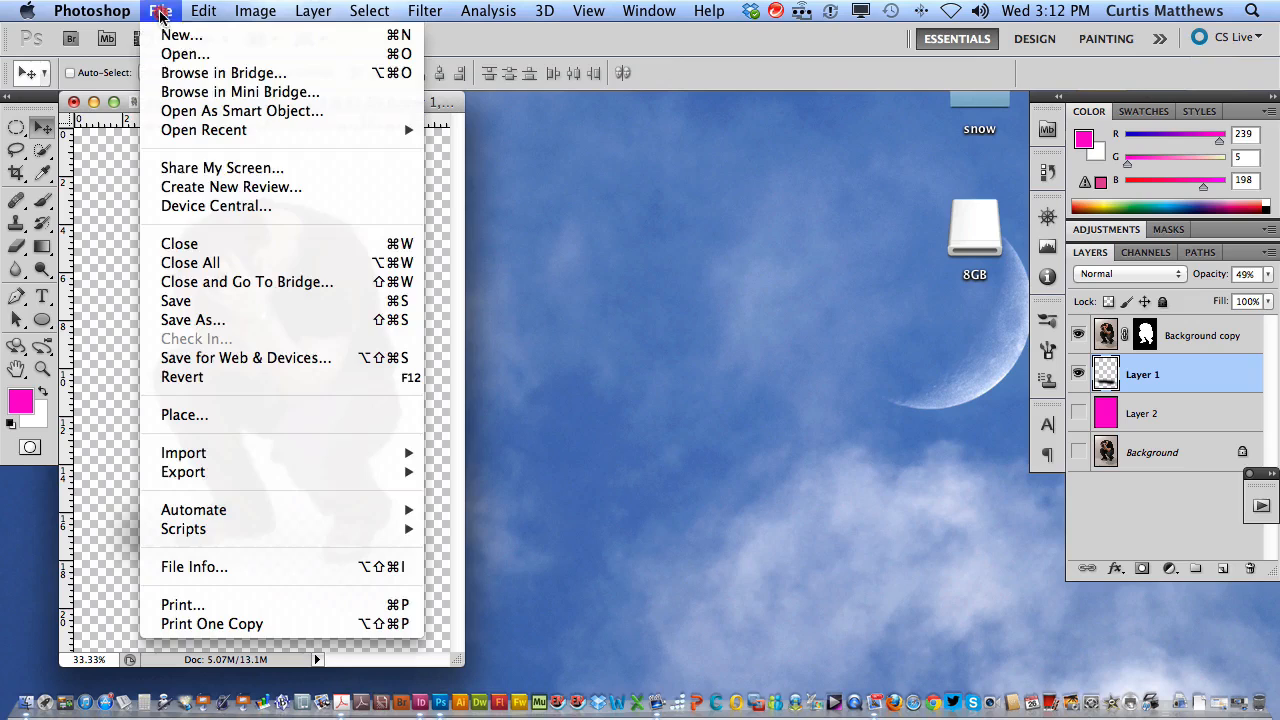
click(216, 321)
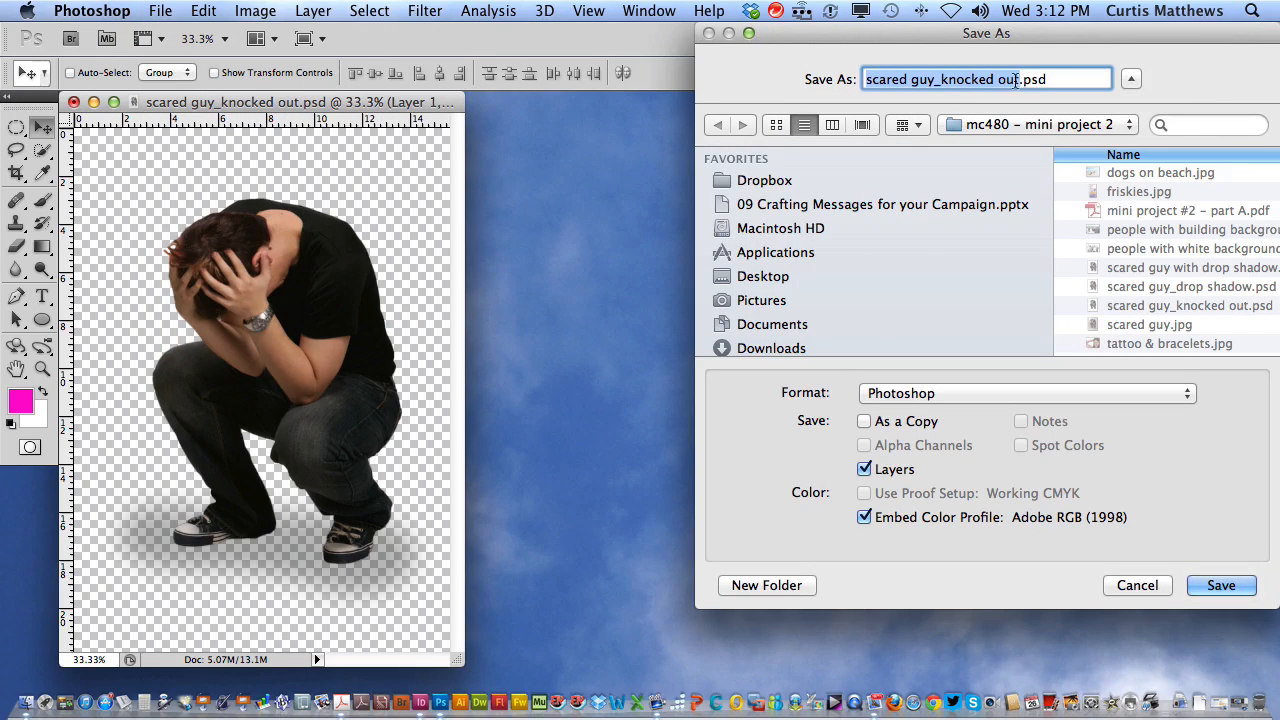
click(1017, 79)
click(1018, 79)
shift+click(942, 79)
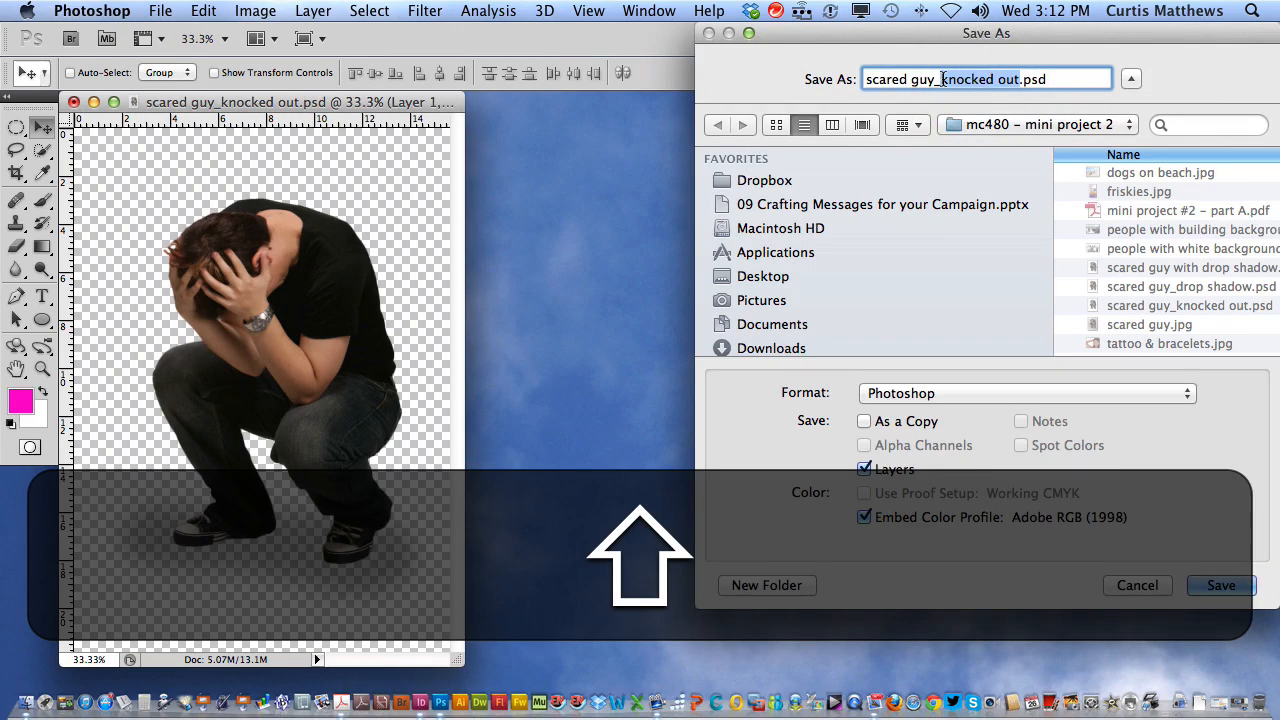
text(simple shado)
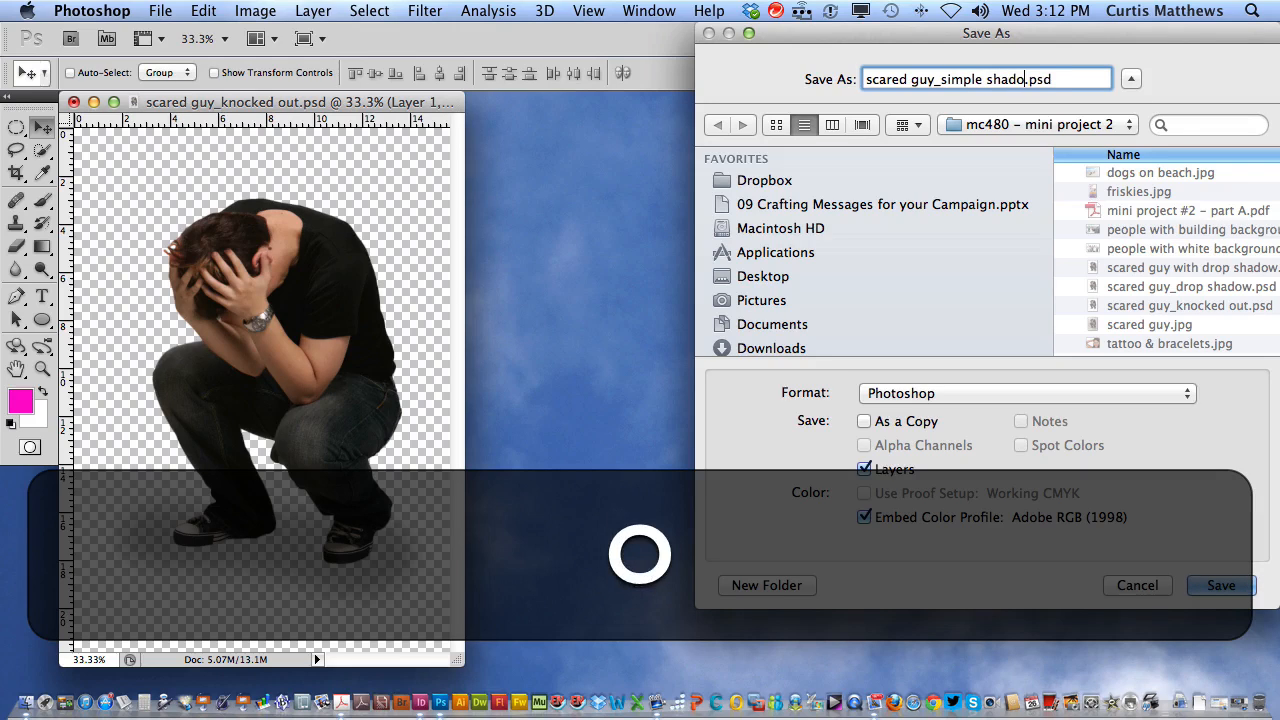
text(w under )
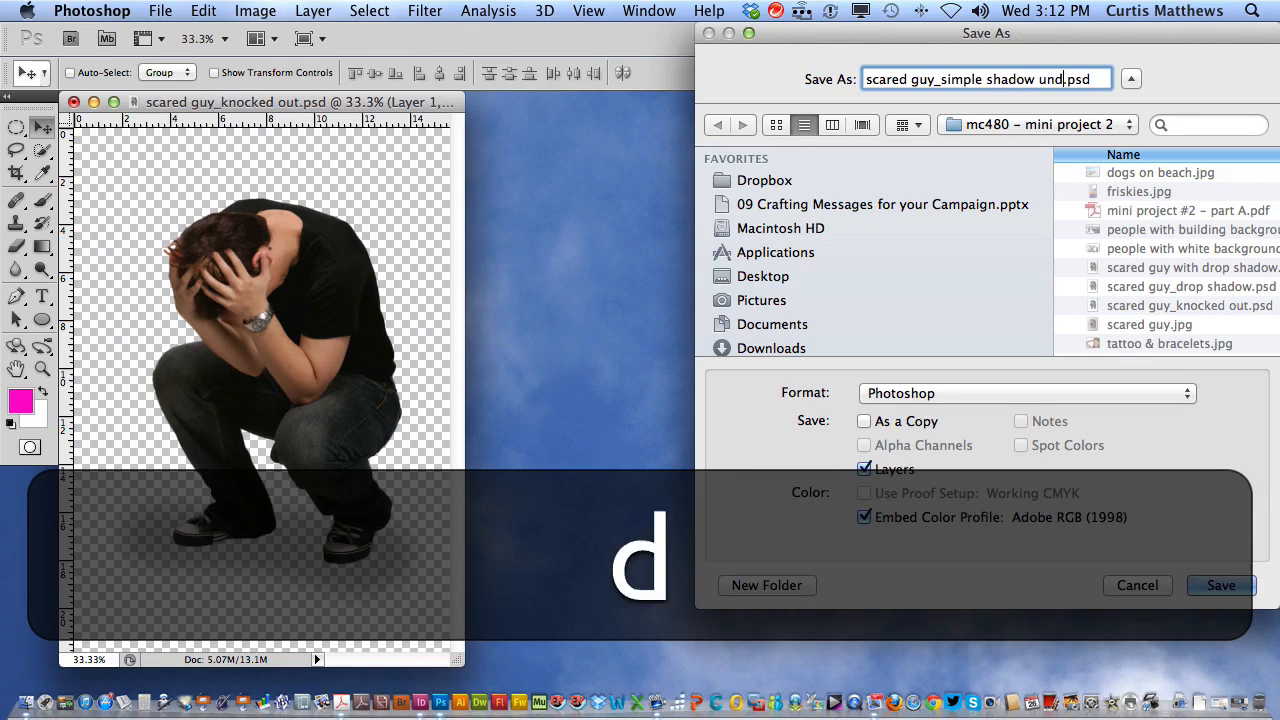
text(feet)
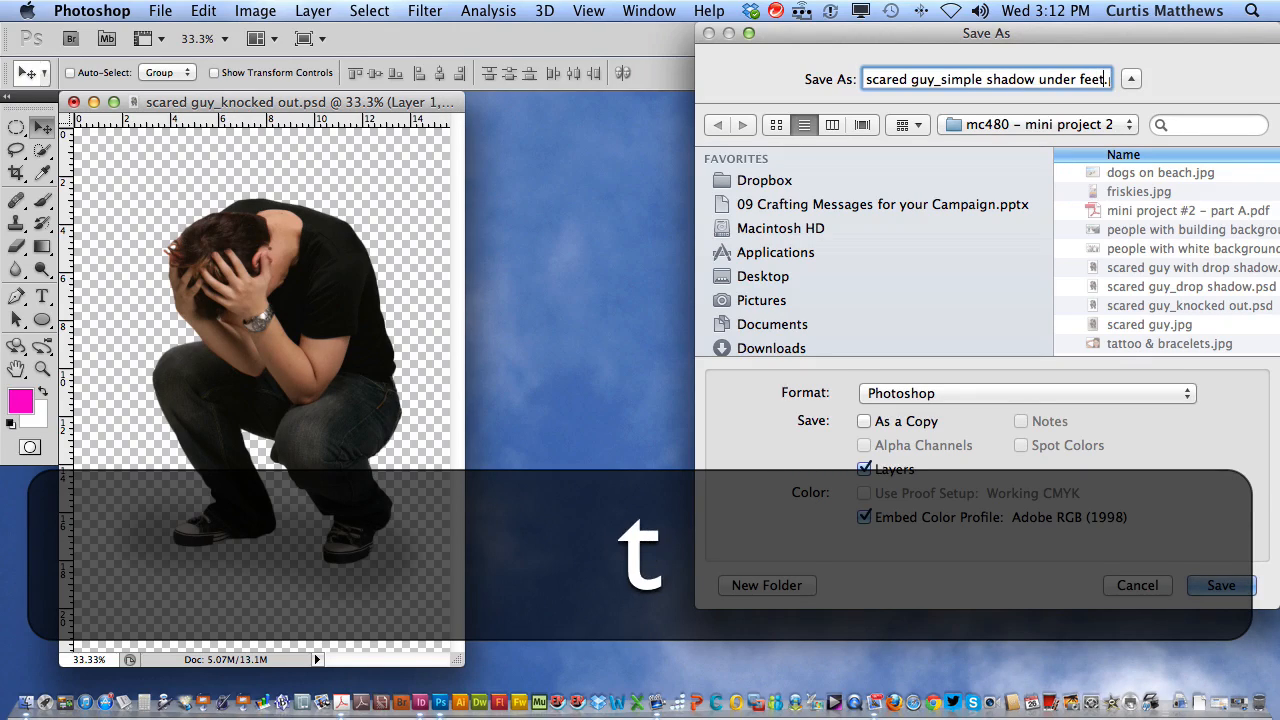
key(Return)
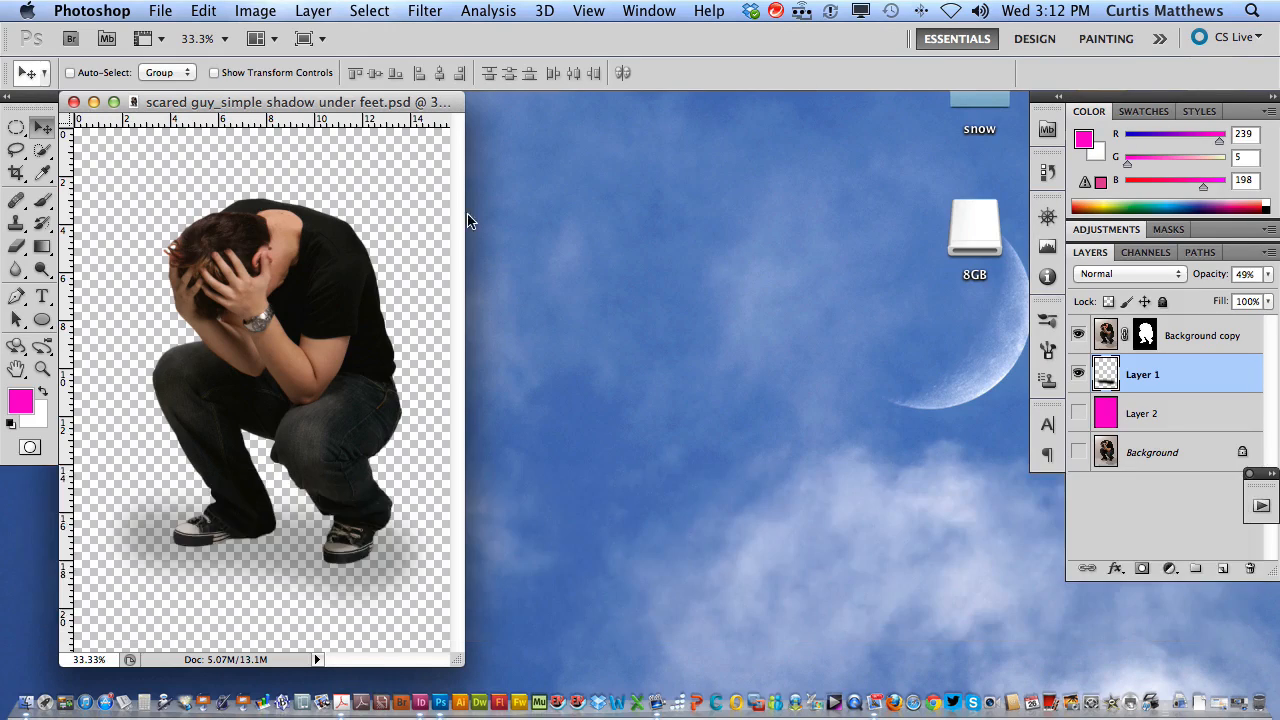
key(super+w)
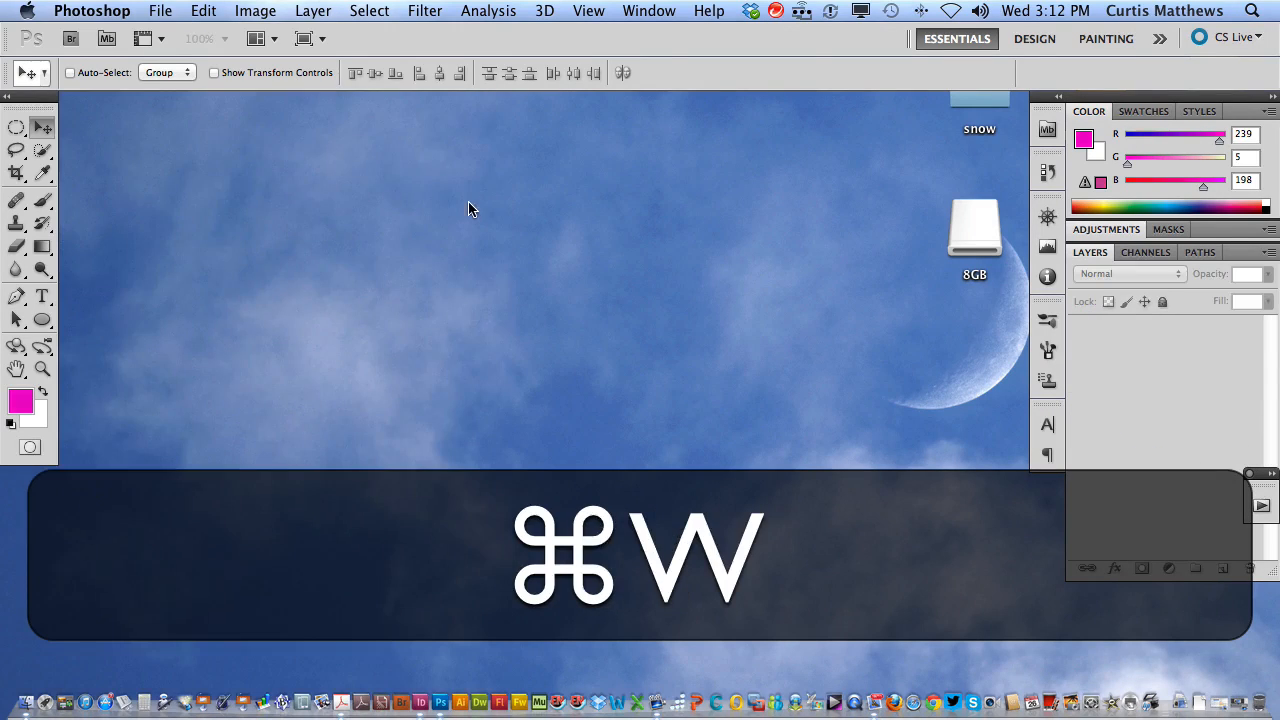
Step: Reopen the recent file "scared guy_knocked out.psd"
click(159, 11)
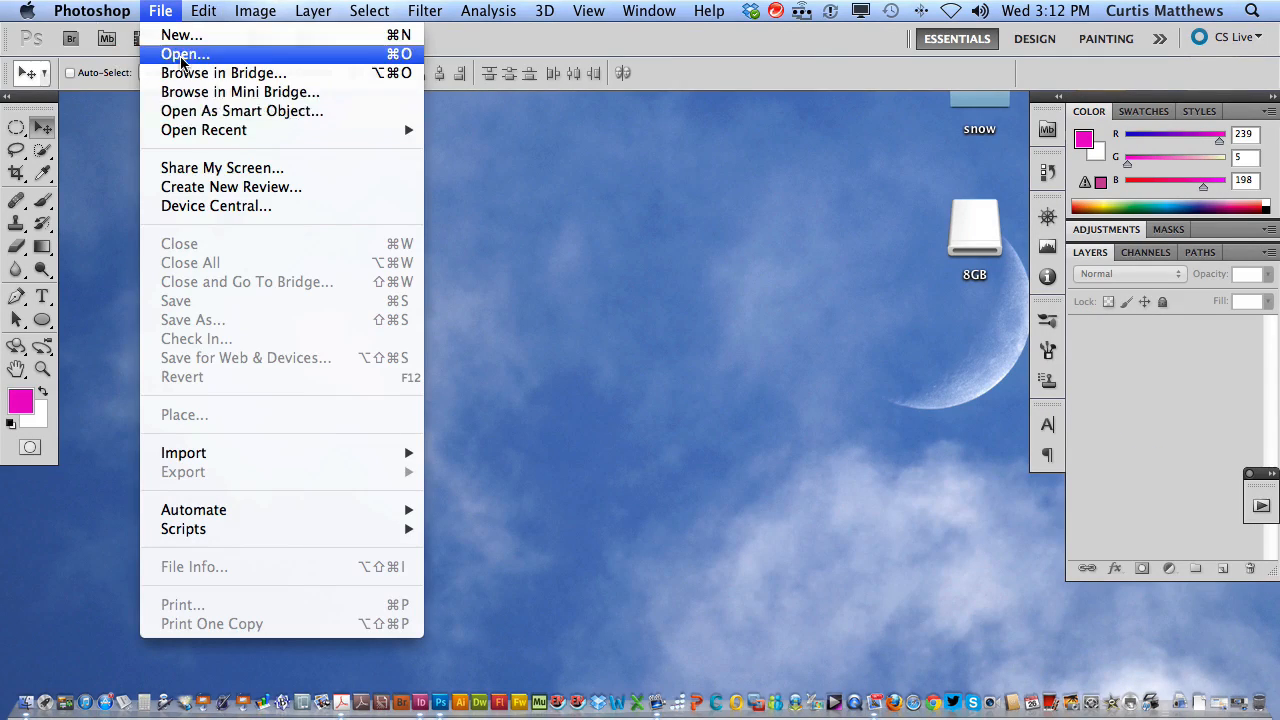
mouse_move(287, 130)
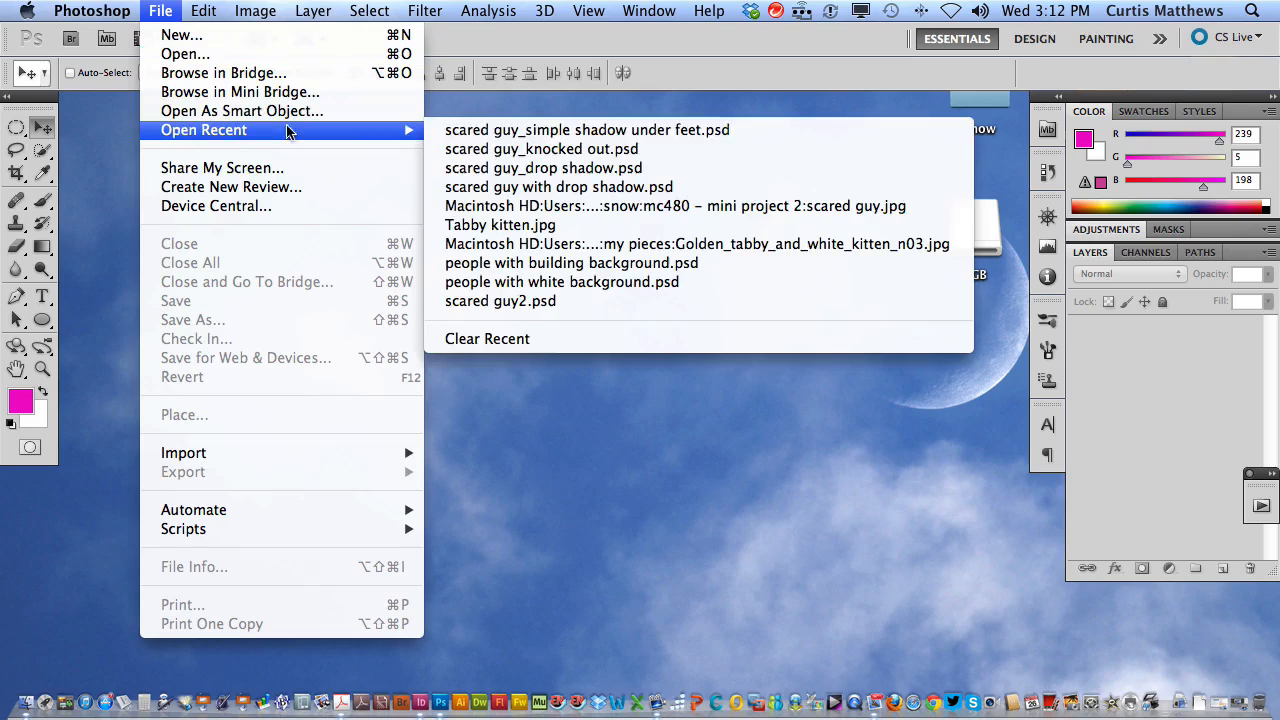
click(503, 150)
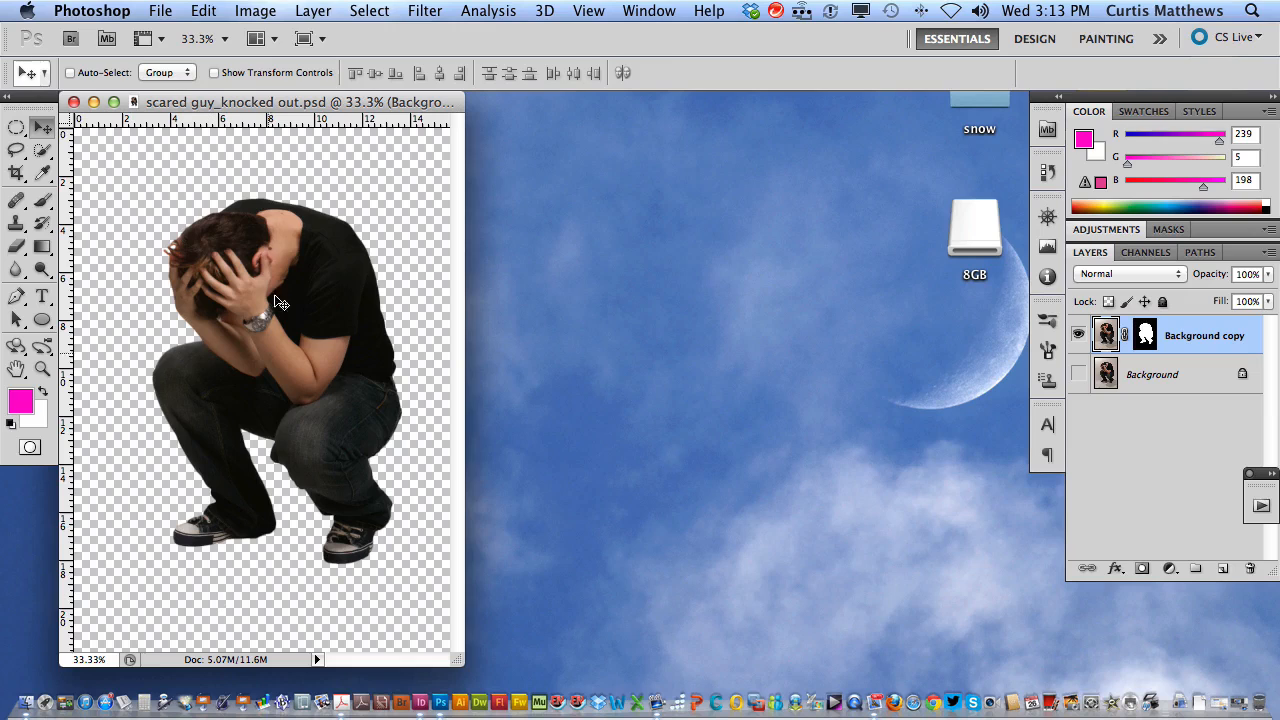
Step: Resize the canvas to 18 inches wide and 40 inches high, anchored at the top centre
click(256, 11)
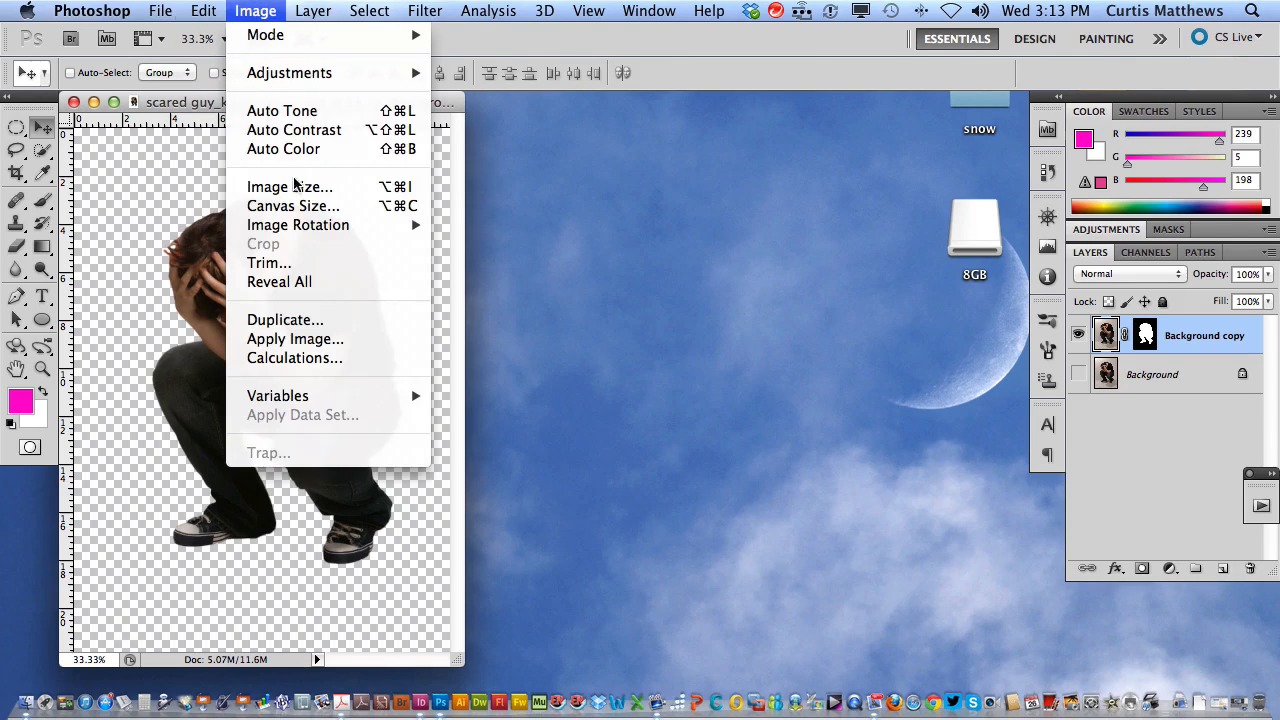
click(289, 206)
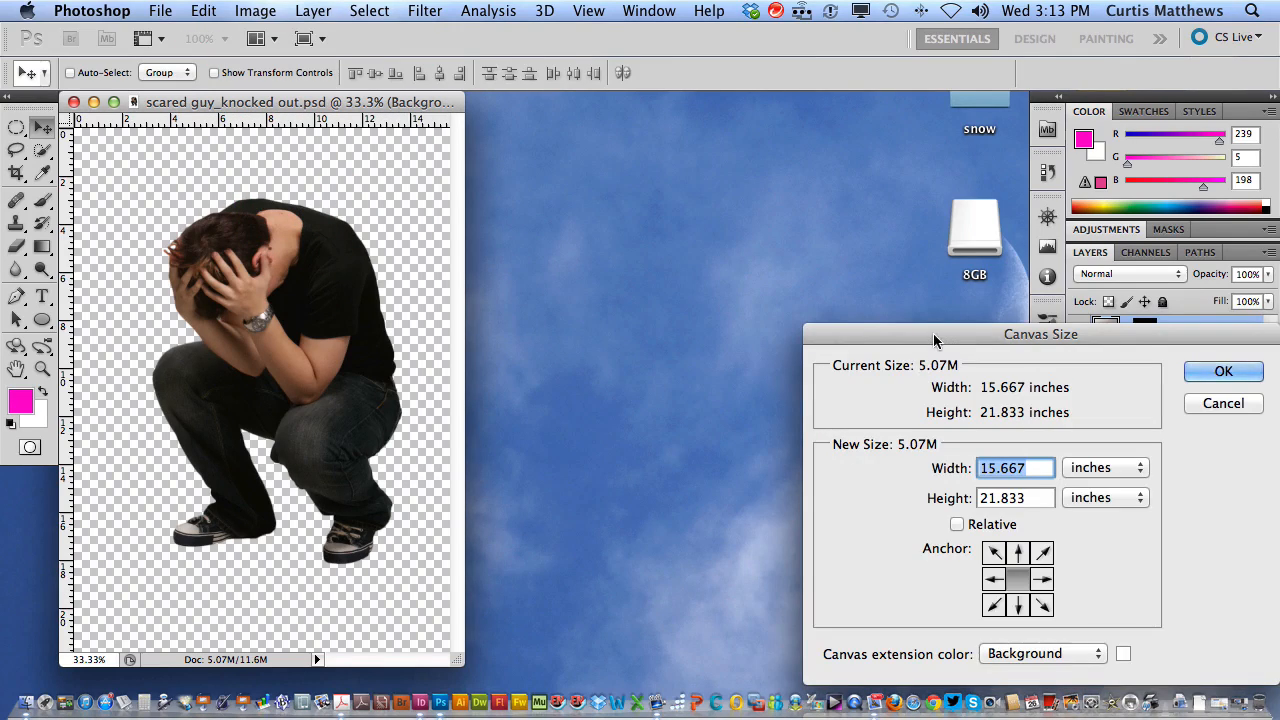
drag(933, 340, 609, 84)
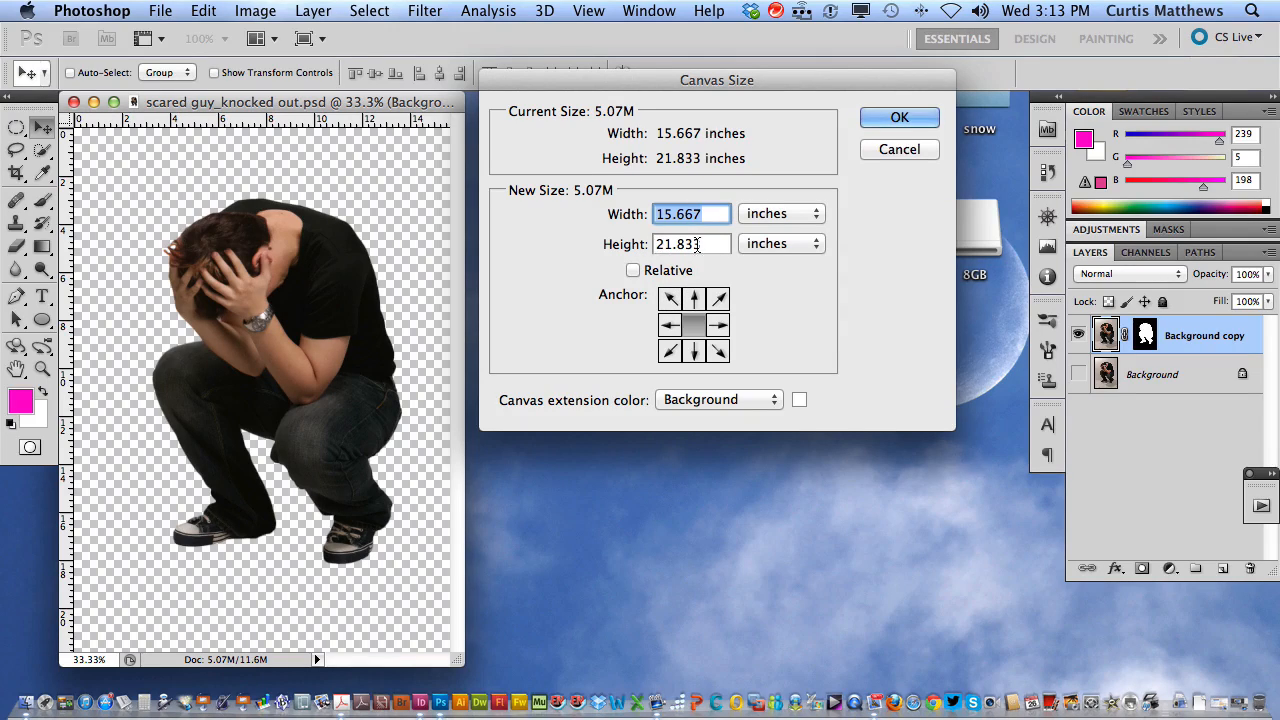
click(694, 298)
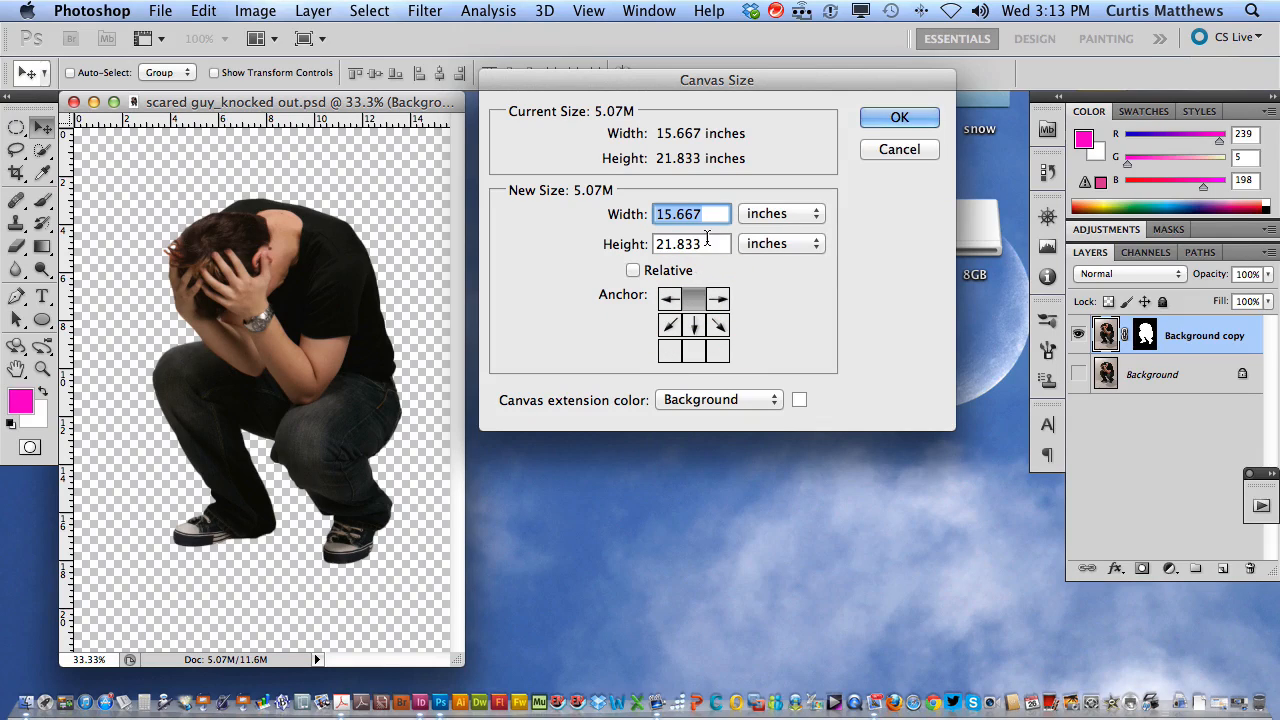
double_click(663, 244)
text(40)
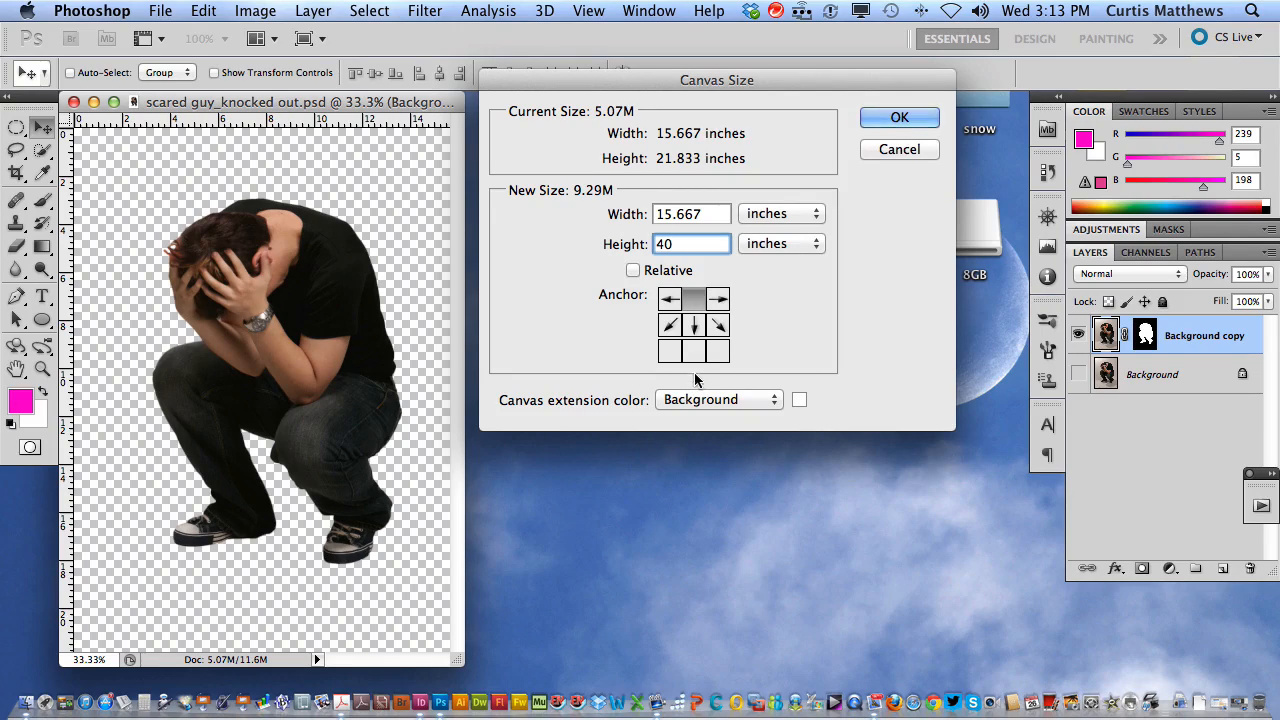
click(694, 326)
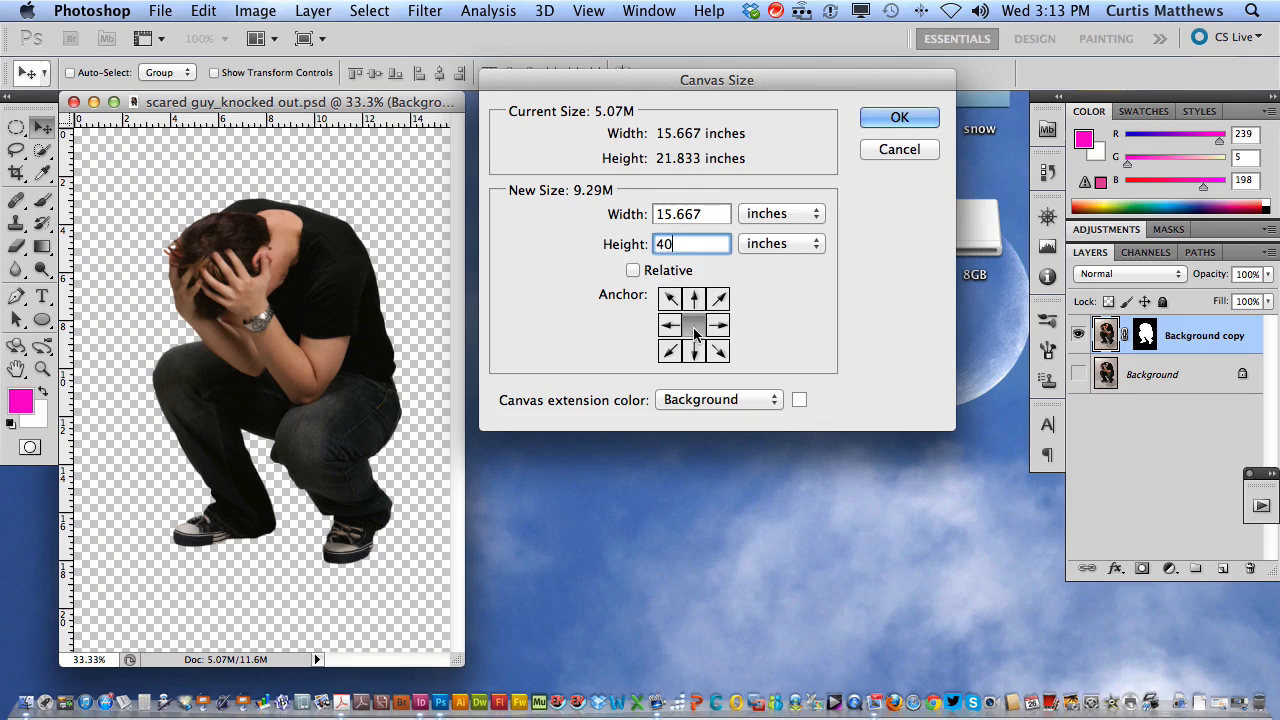
click(694, 298)
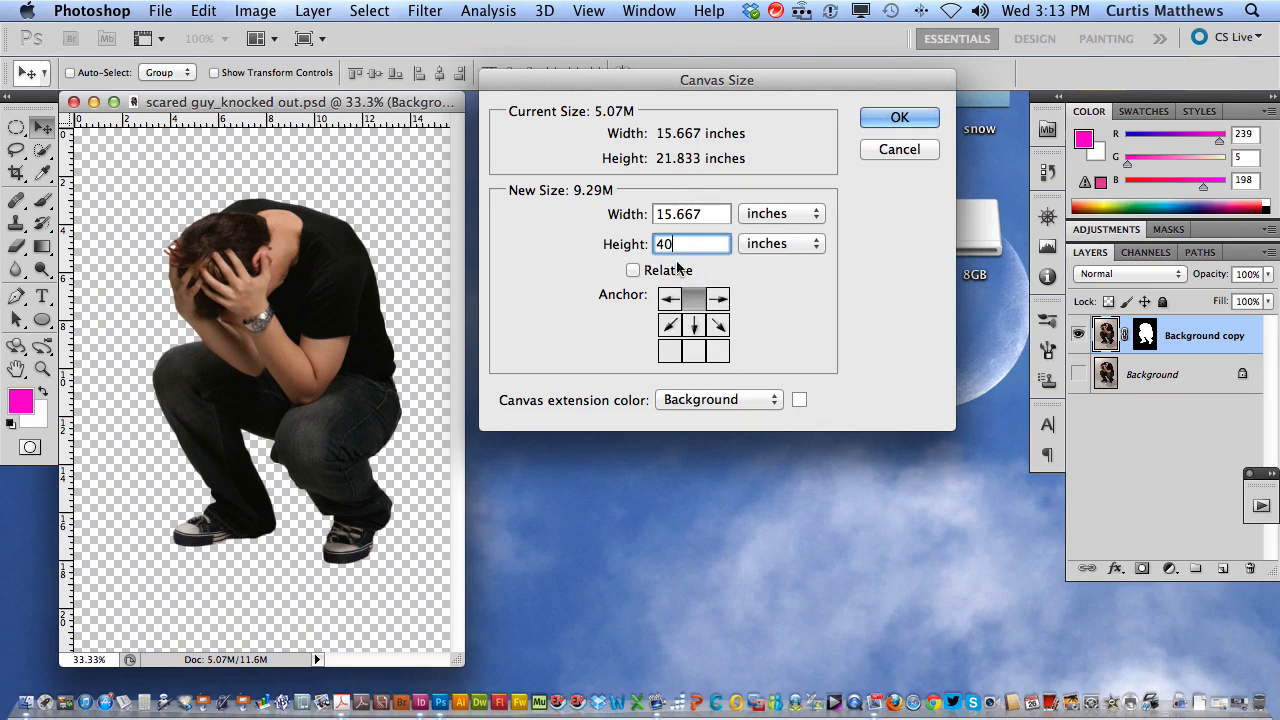
drag(720, 216, 645, 215)
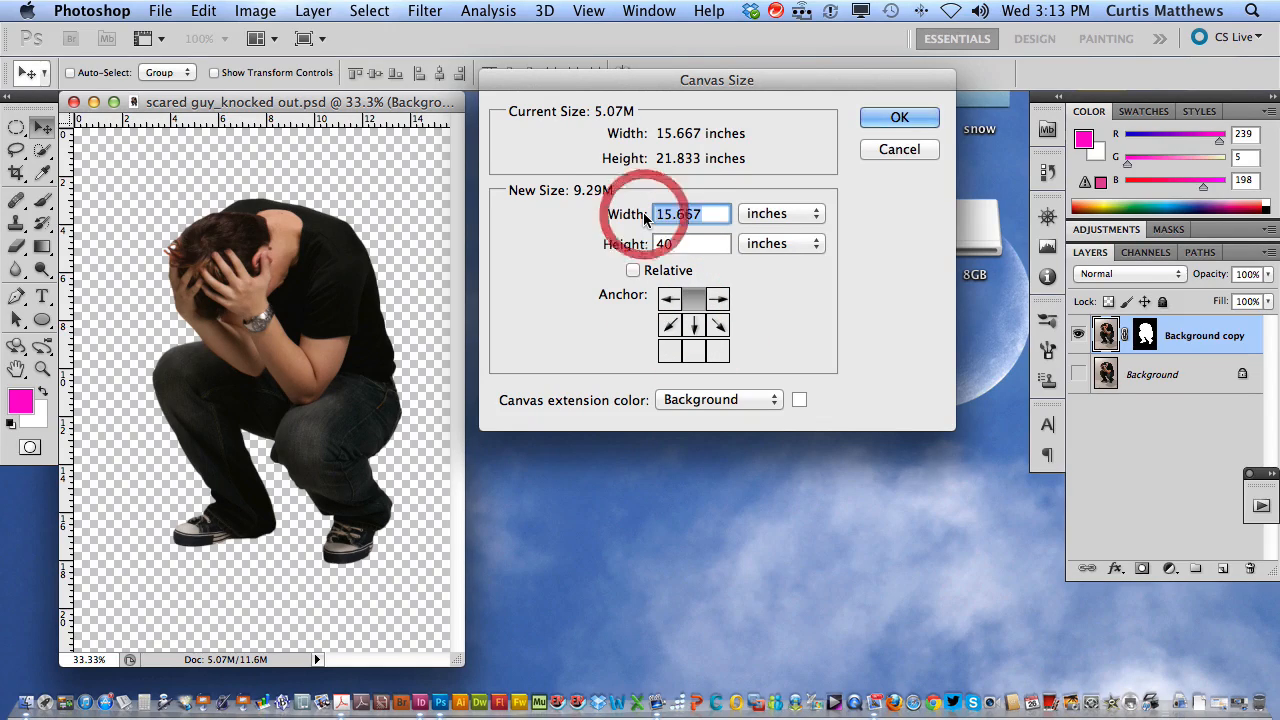
text(18)
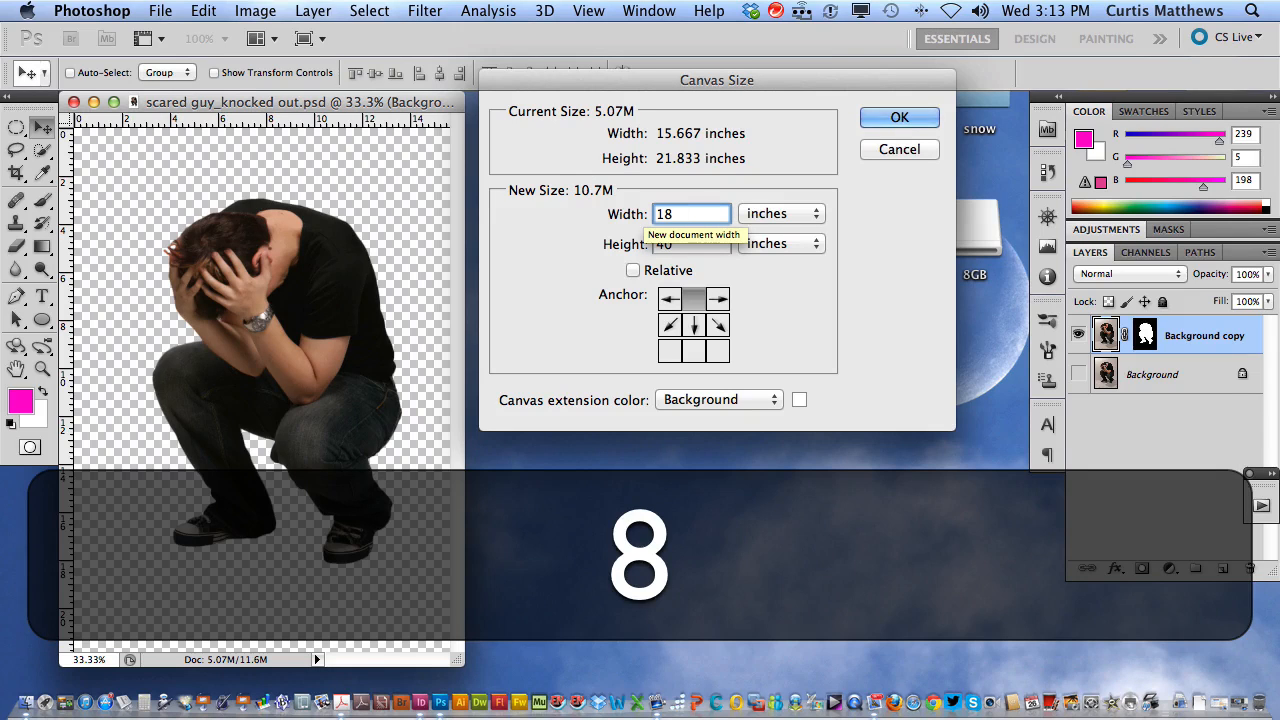
key(Return)
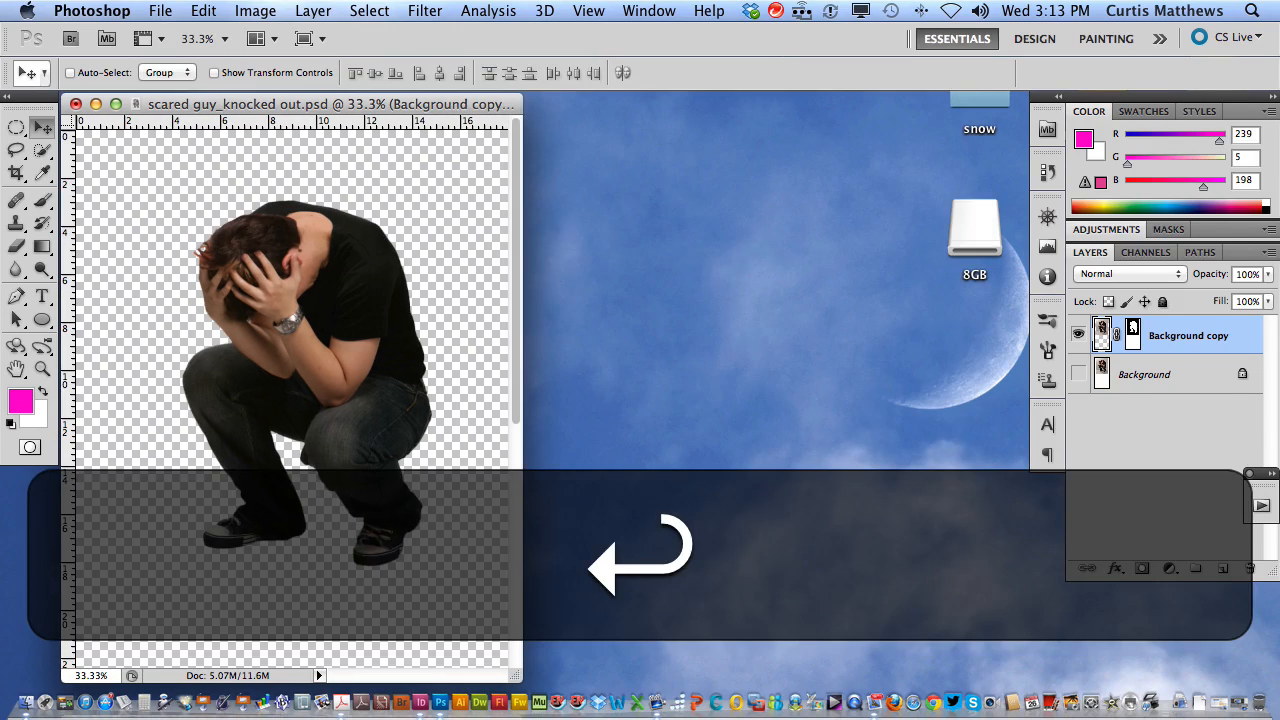
Step: Check which areas the Background copy mask covers by loading it as a selection, and deselect it
key(super+minus)
key(super+minus)
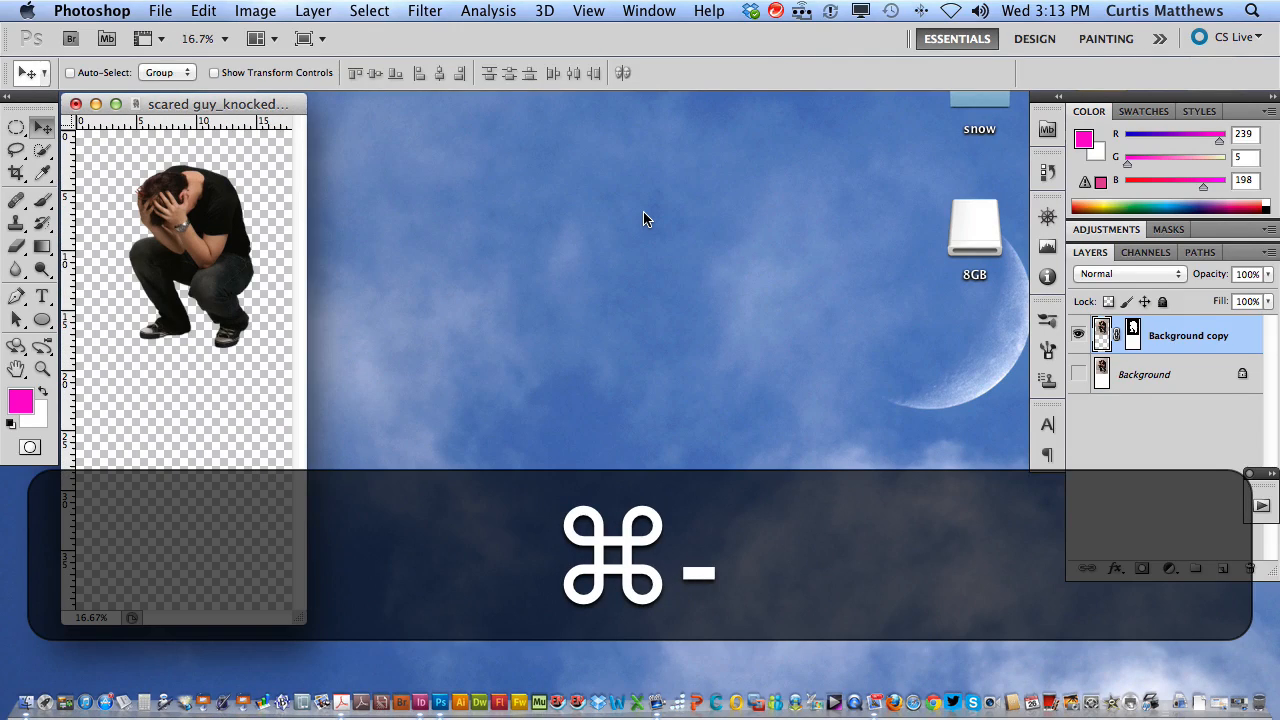
drag(172, 103, 352, 103)
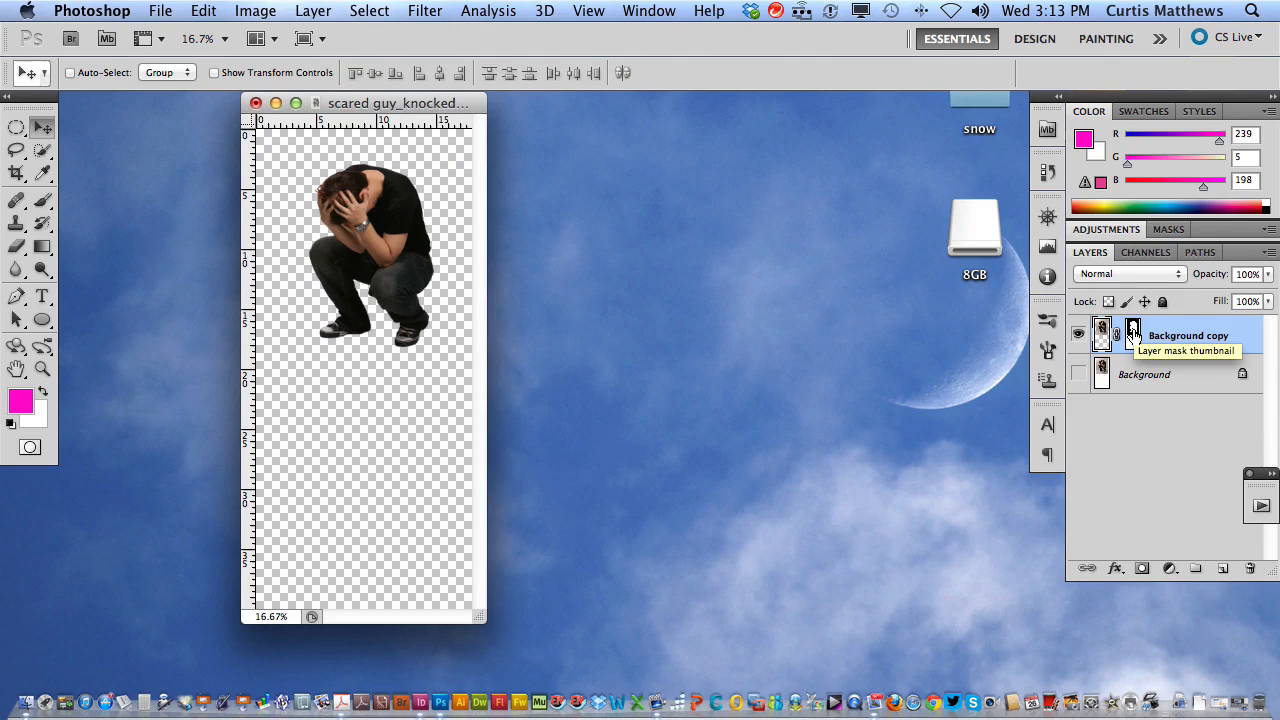
key(super)
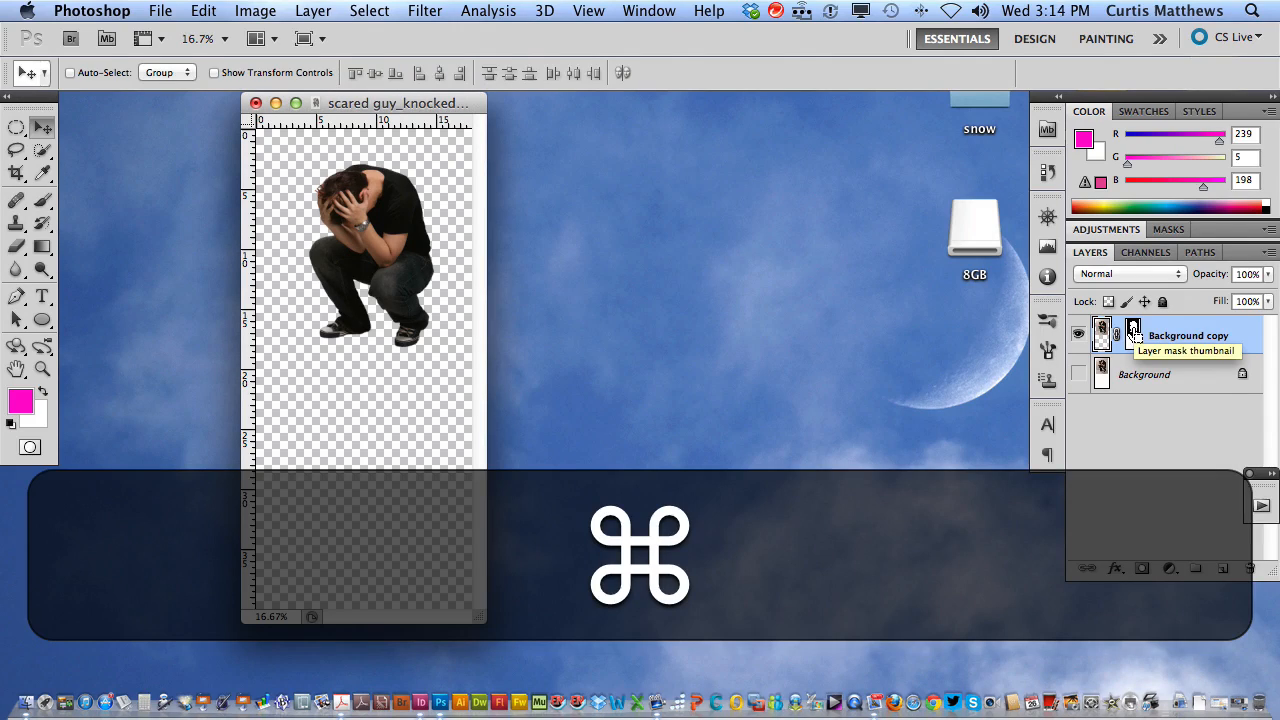
super+click(1133, 330)
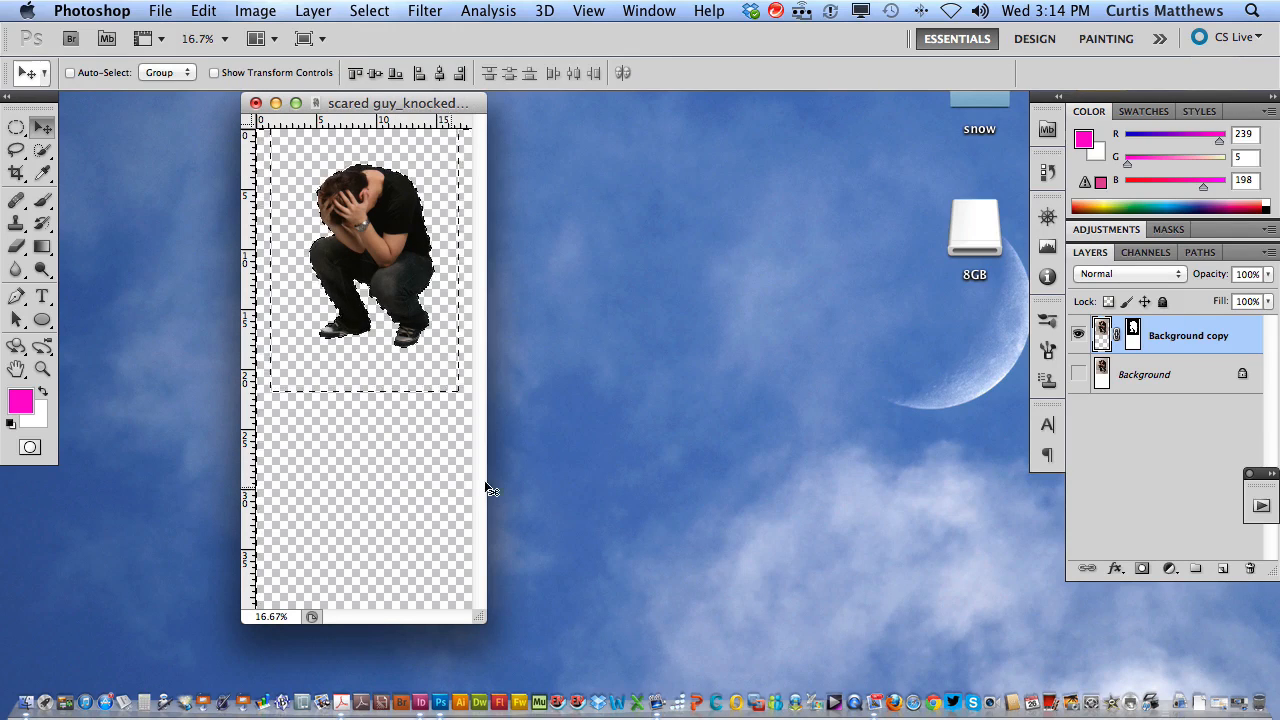
key(super+d)
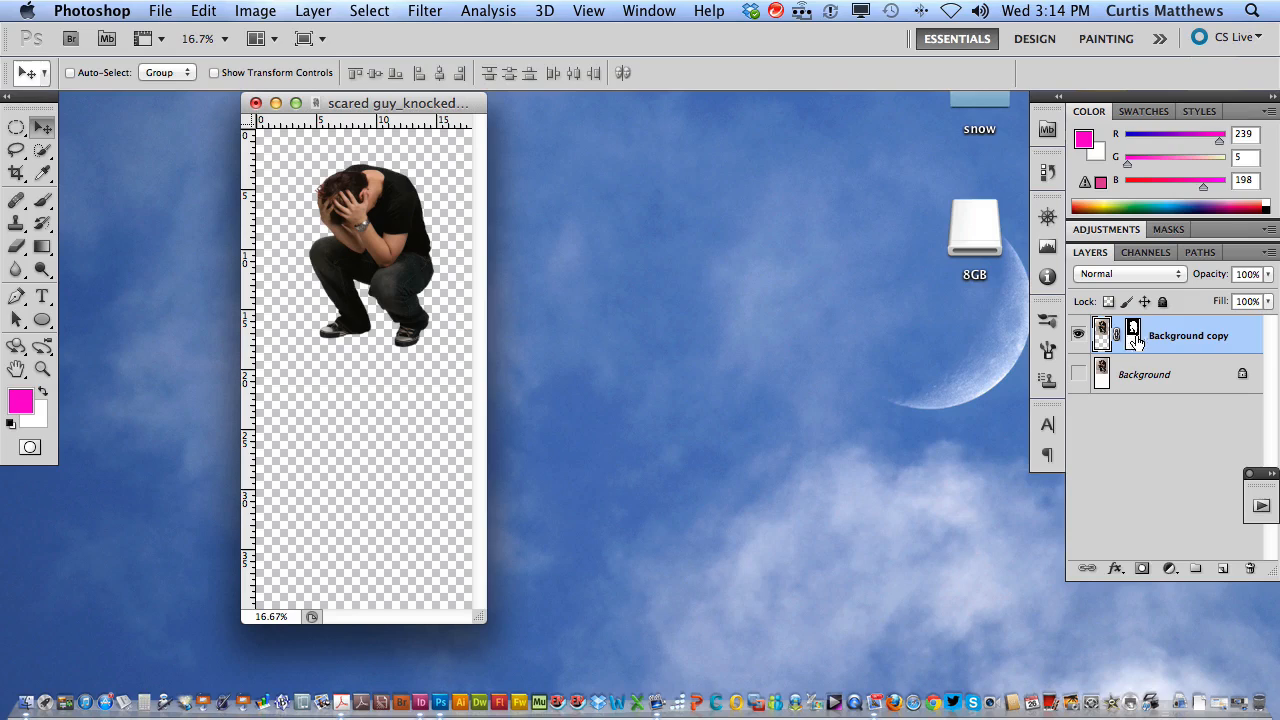
Step: Fill a full-height rectangular strip along the canvas's left edge with black on the Background copy mask, and deselect
click(8, 423)
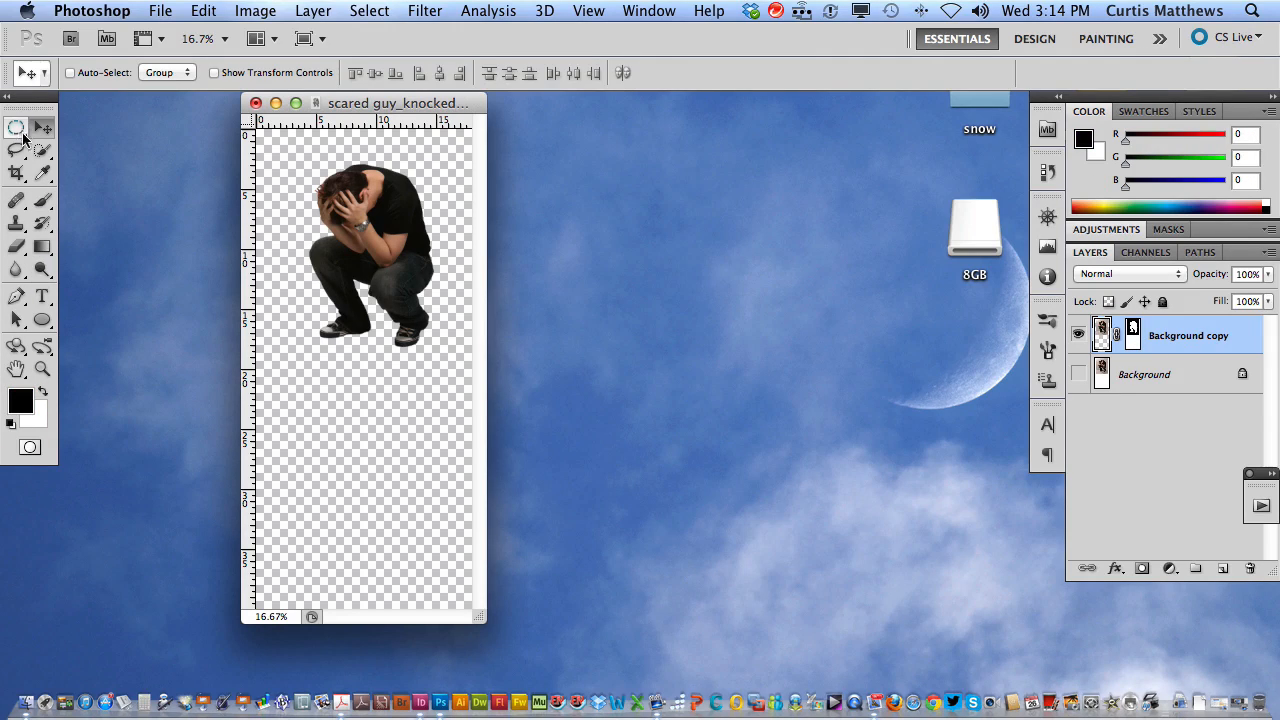
drag(23, 134, 88, 128)
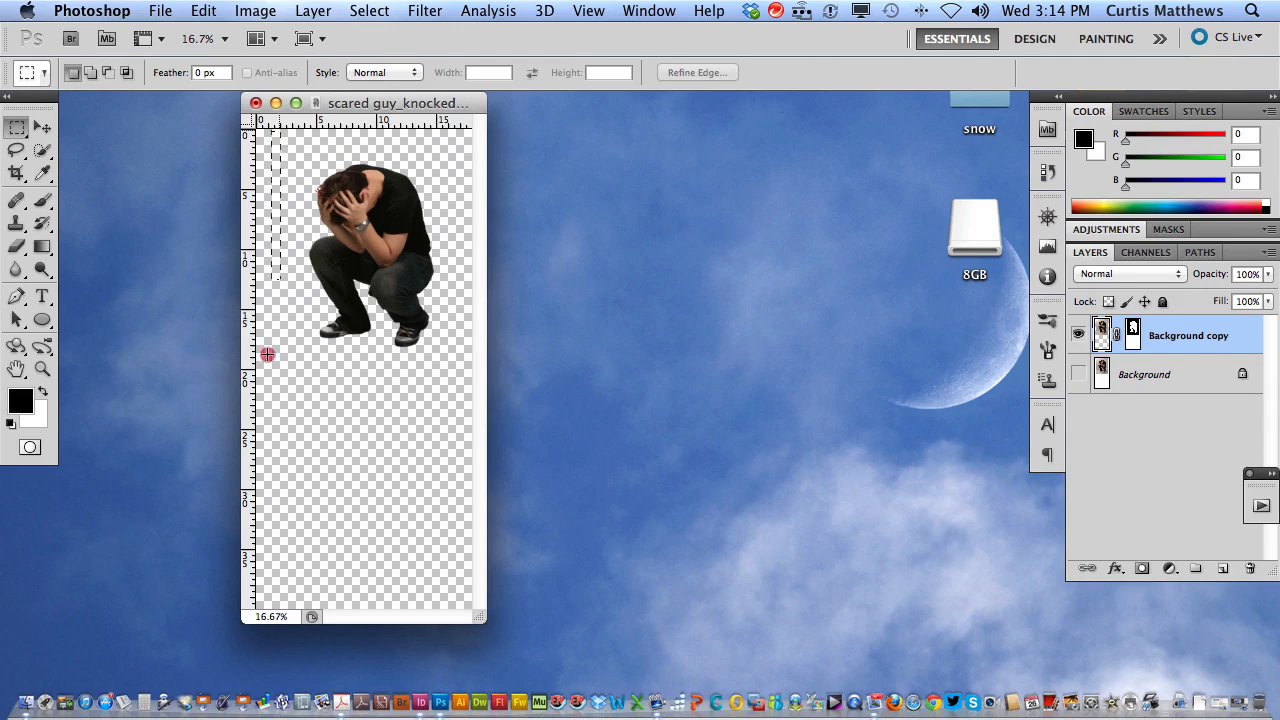
drag(267, 354, 200, 642)
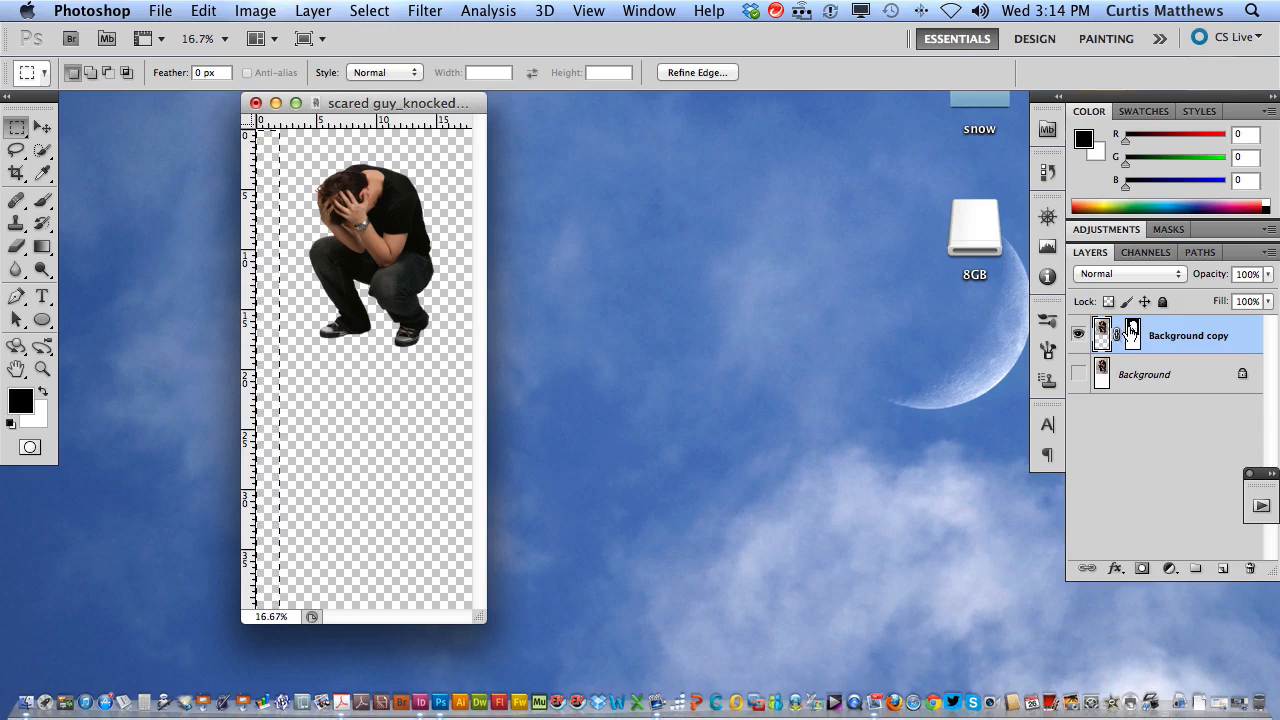
click(1132, 333)
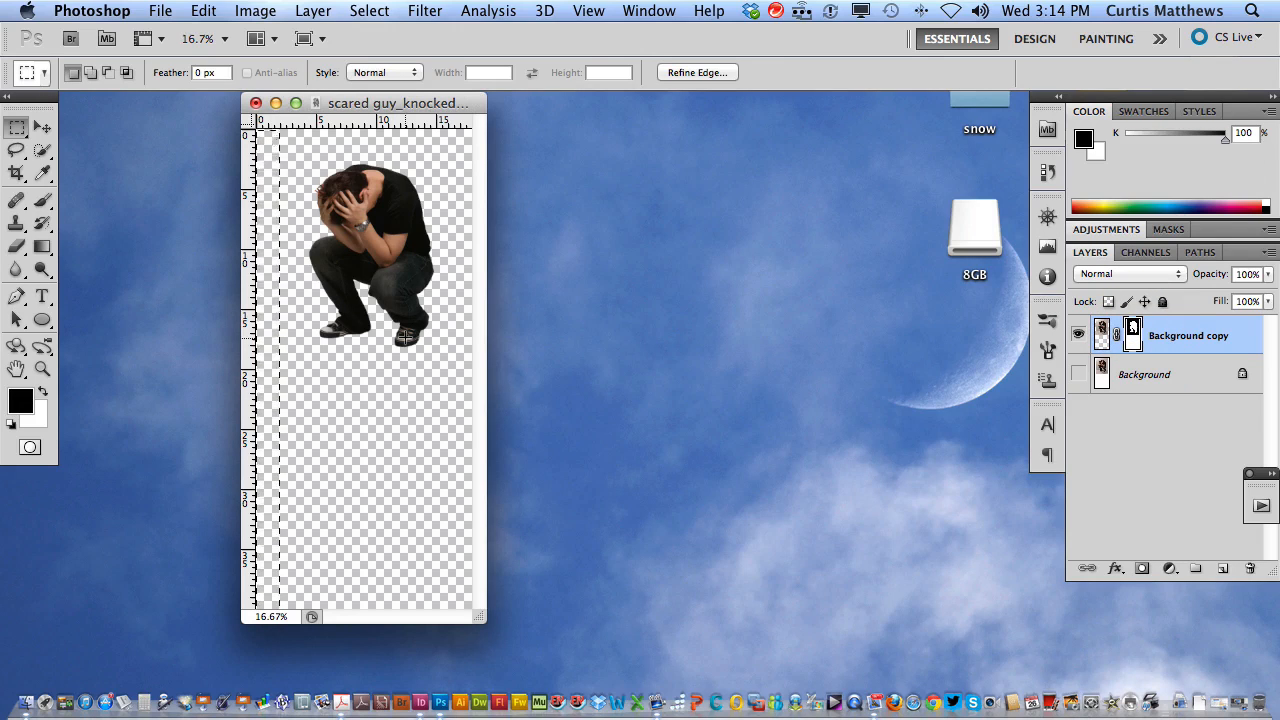
key(alt+BackSpace)
key(alt+super+d)
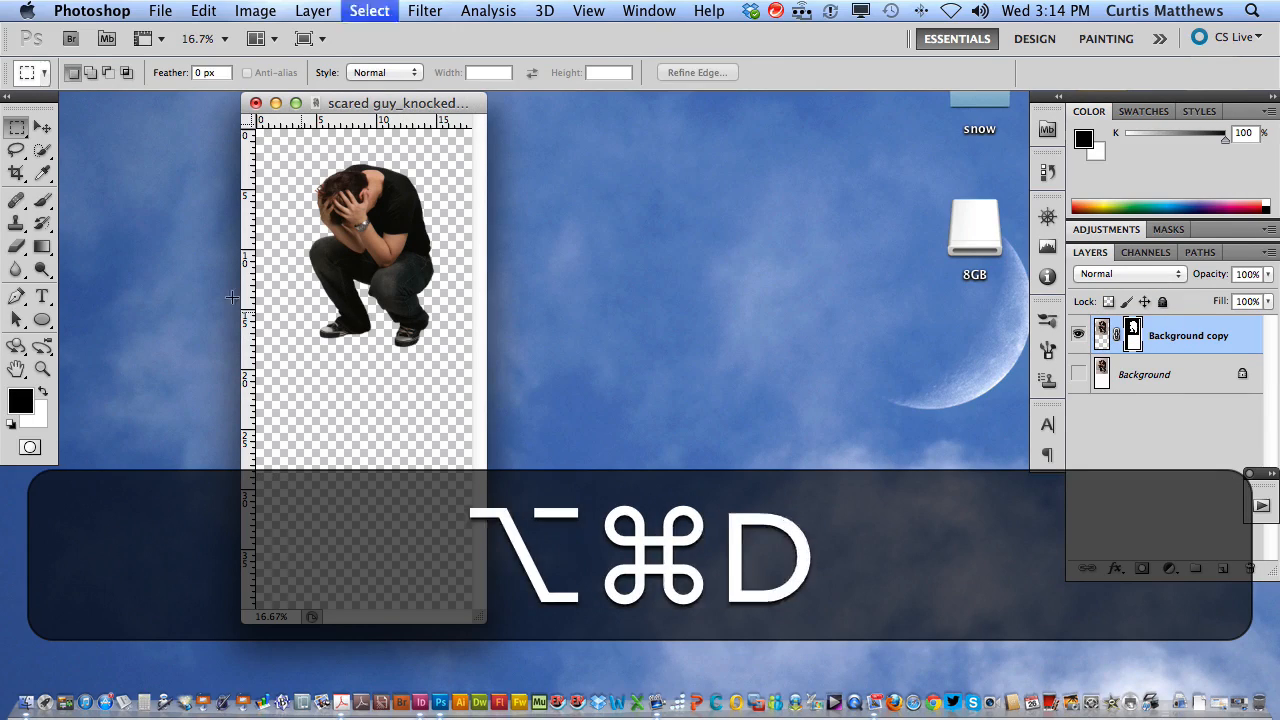
Step: Fill the strip along the canvas's right edge and the whole area below the man's feet with black on the Background copy mask, and deselect
key(super+d)
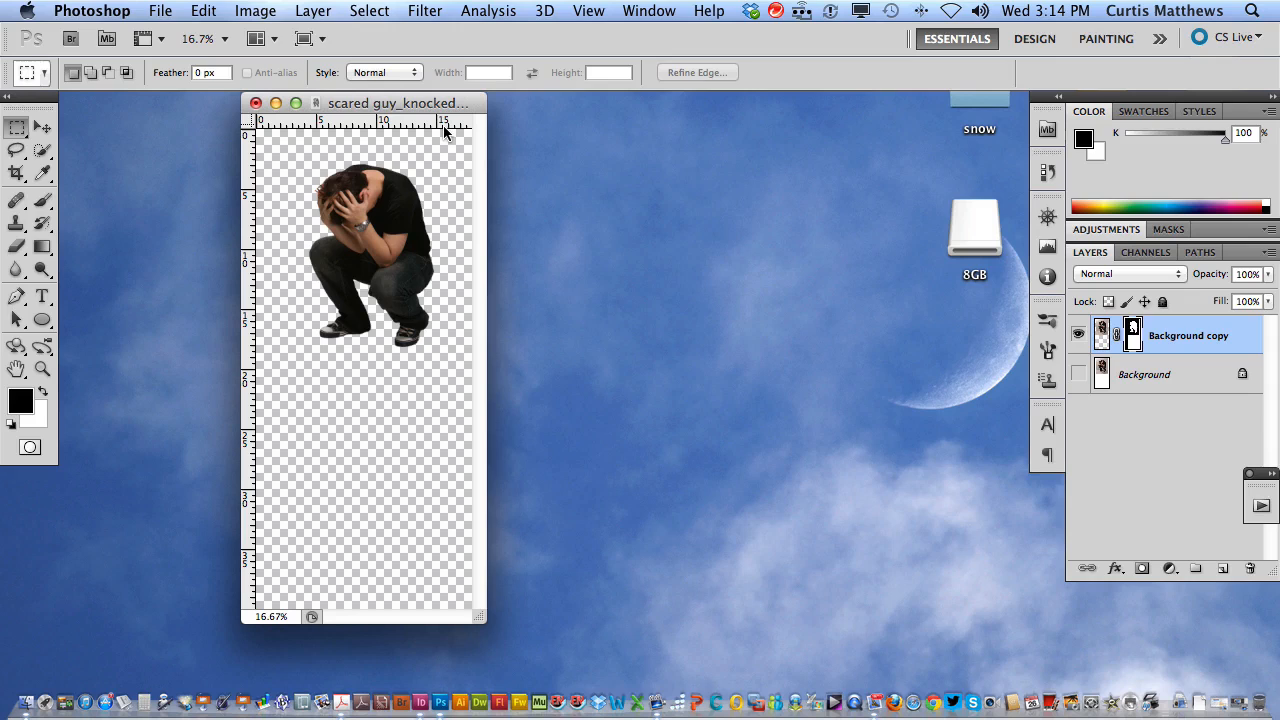
drag(447, 140, 584, 712)
key(alt+BackSpace)
key(super+d)
drag(254, 356, 540, 680)
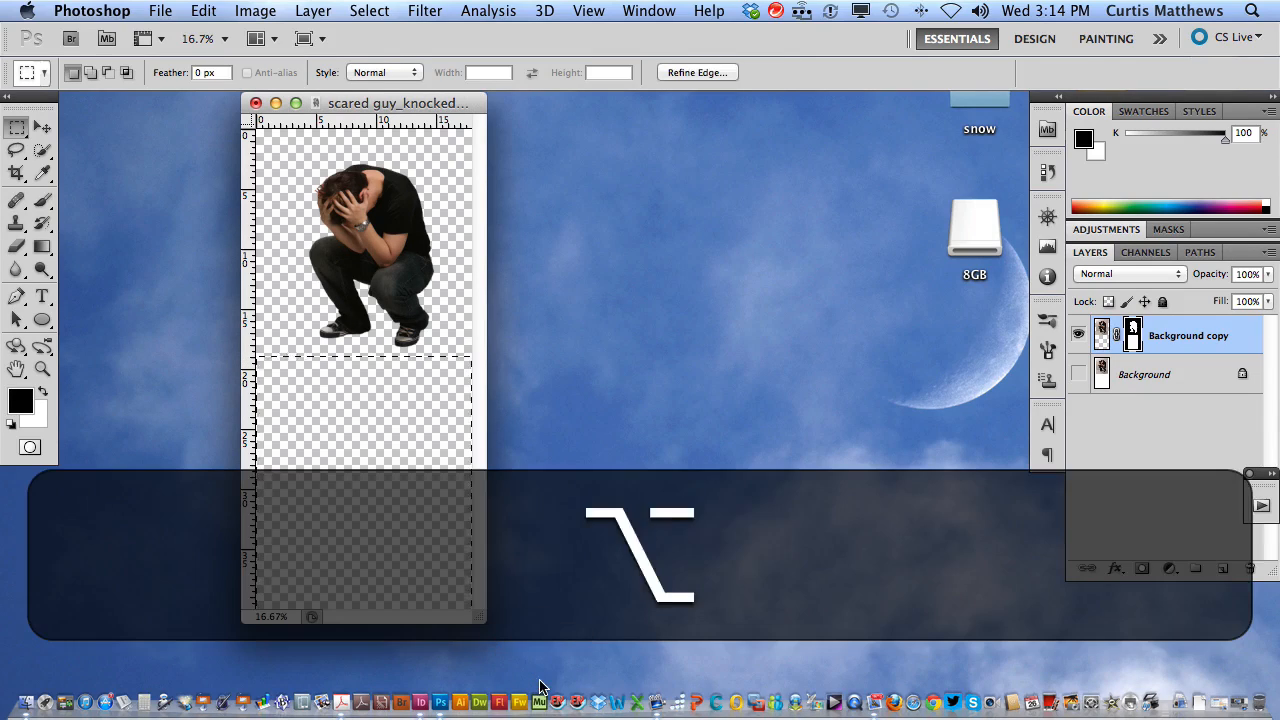
key(alt+BackSpace)
key(super+d)
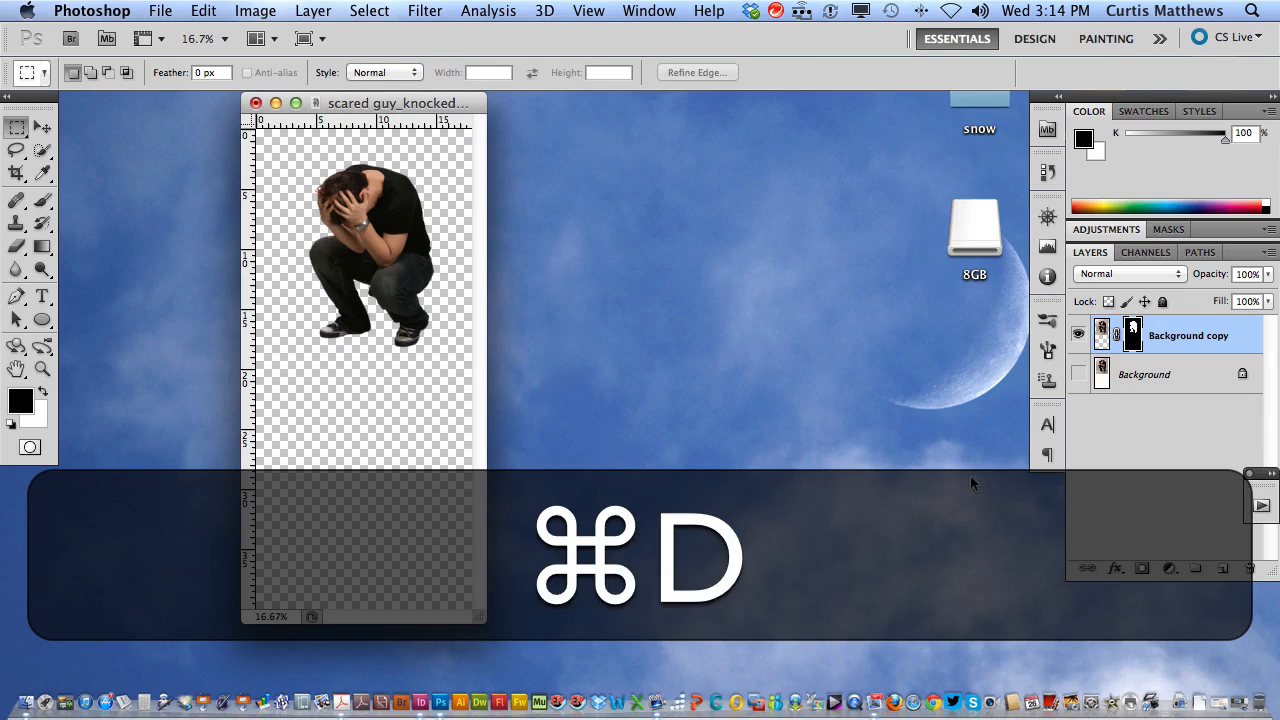
Step: Load the Background copy mask as a selection and subtract small rectangles at the canvas's two upper corners
key(super)
super+click(1134, 335)
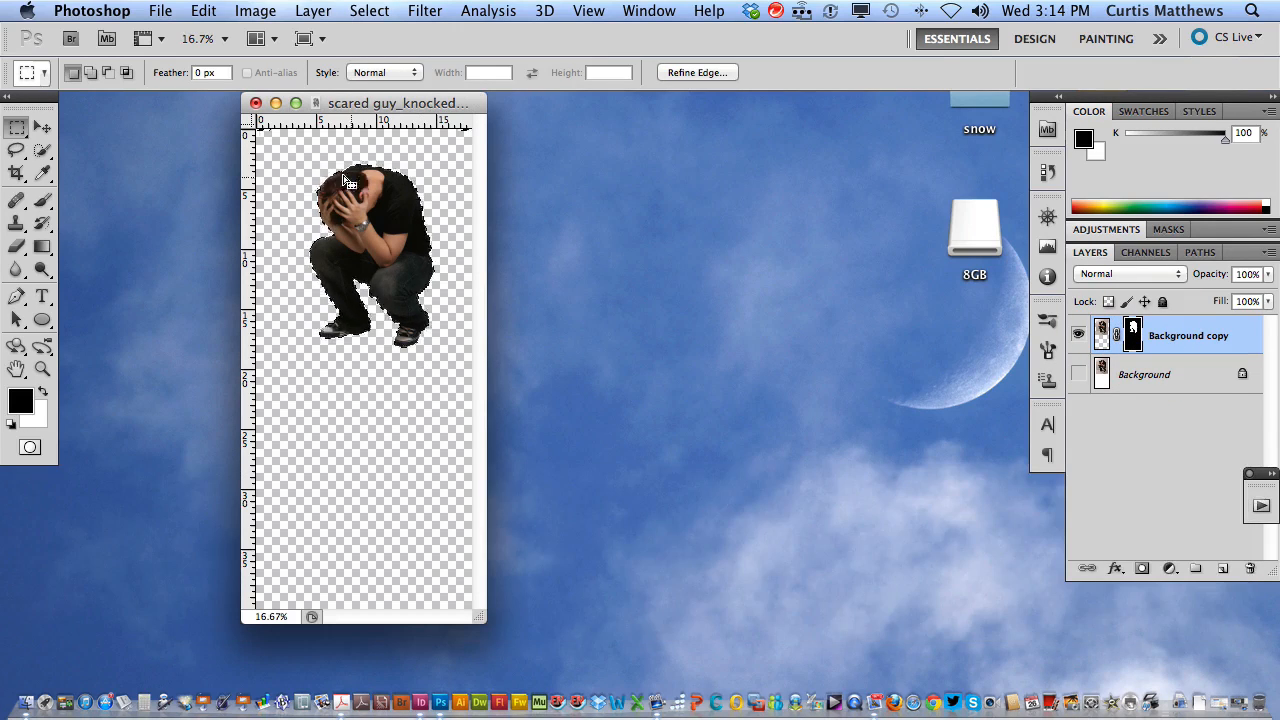
key(alt)
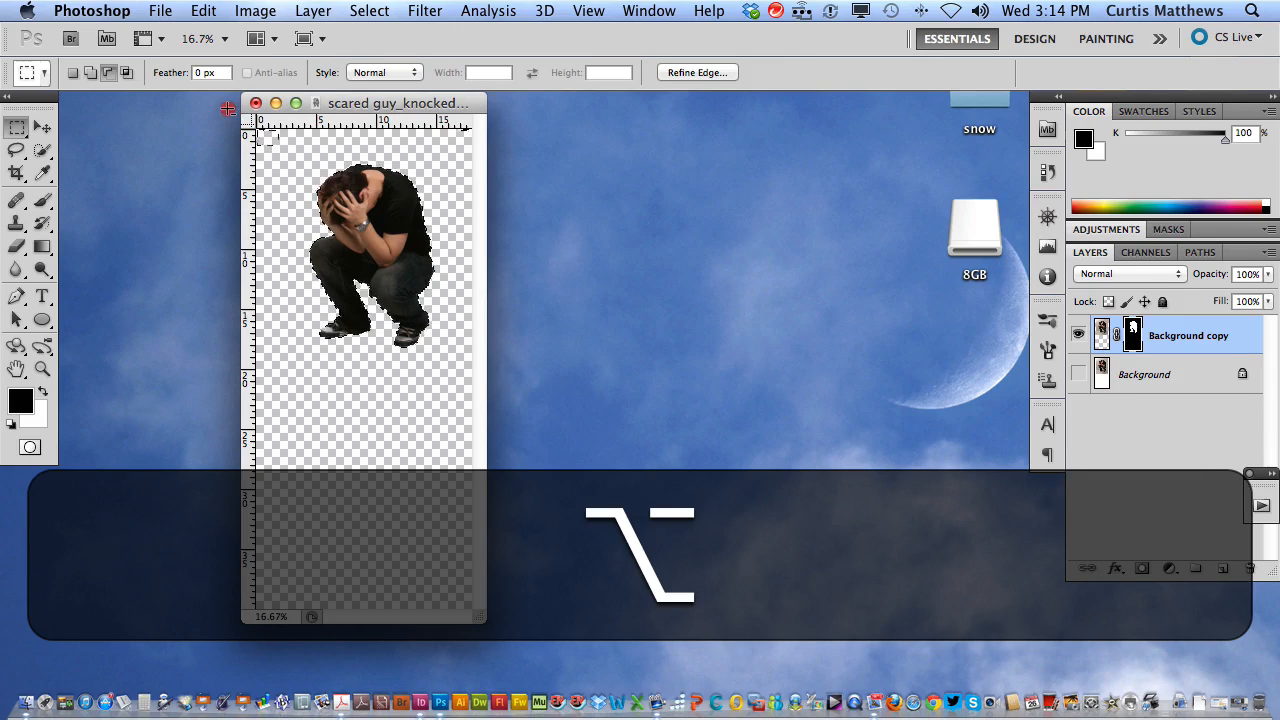
drag(278, 145, 228, 108)
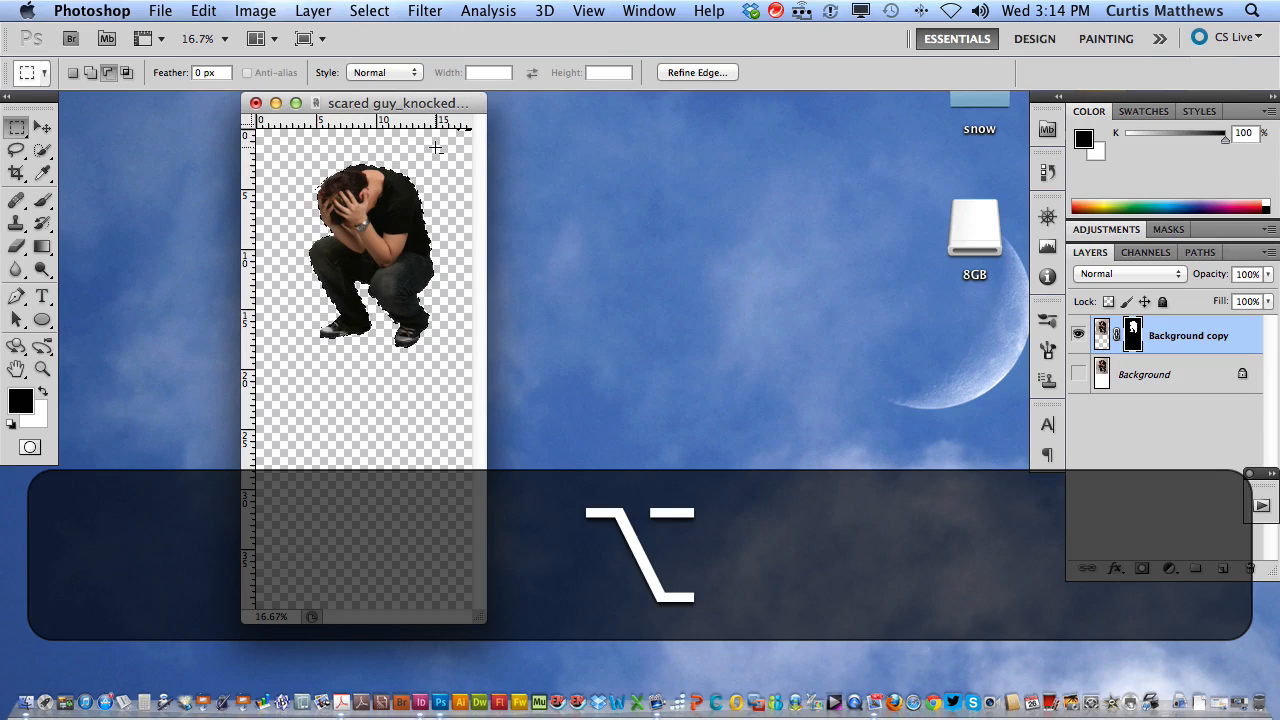
drag(478, 121, 537, 103)
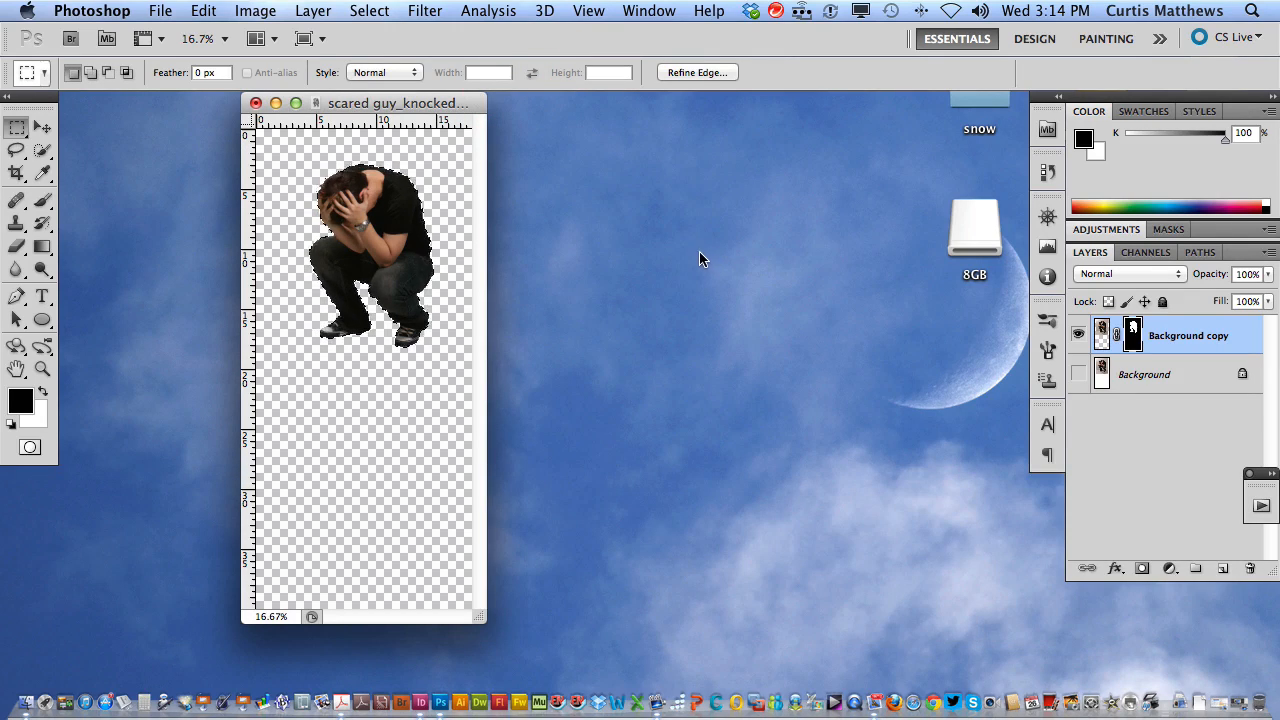
Step: Fill the man-shaped selection with black in Normal mode at 100% opacity on a new layer, and deselect
click(1222, 570)
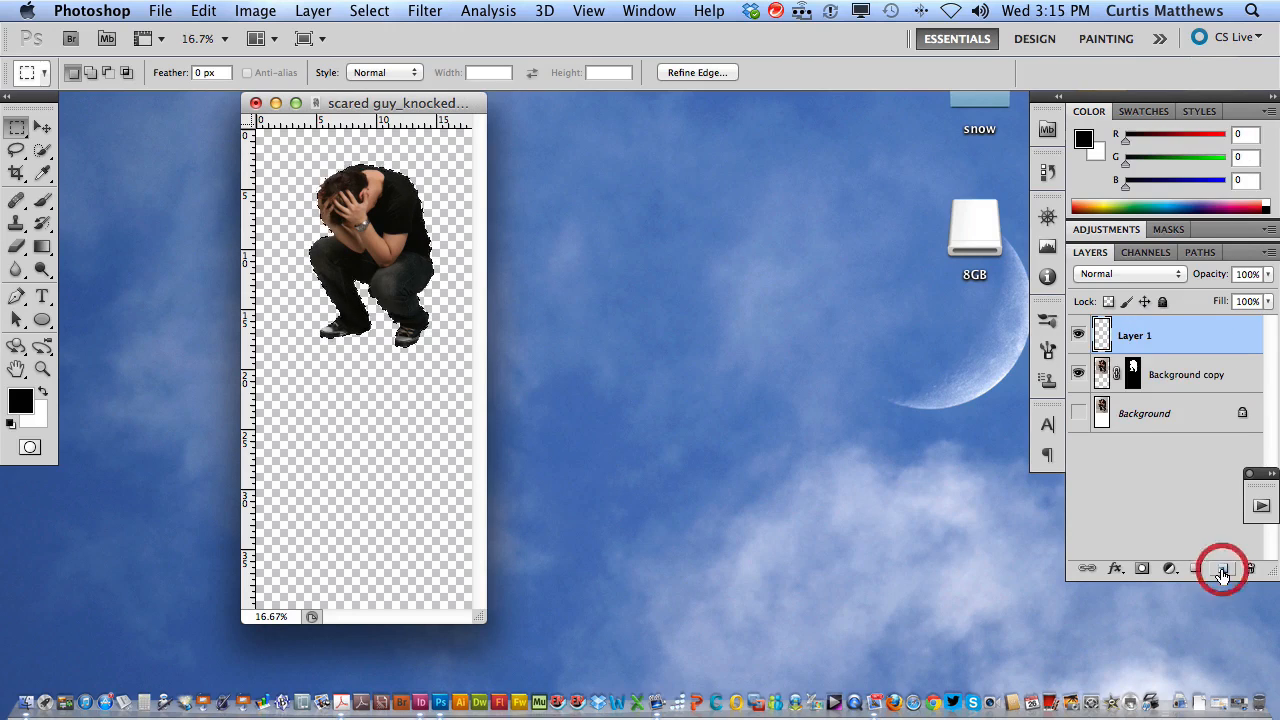
key(super+plus)
click(202, 10)
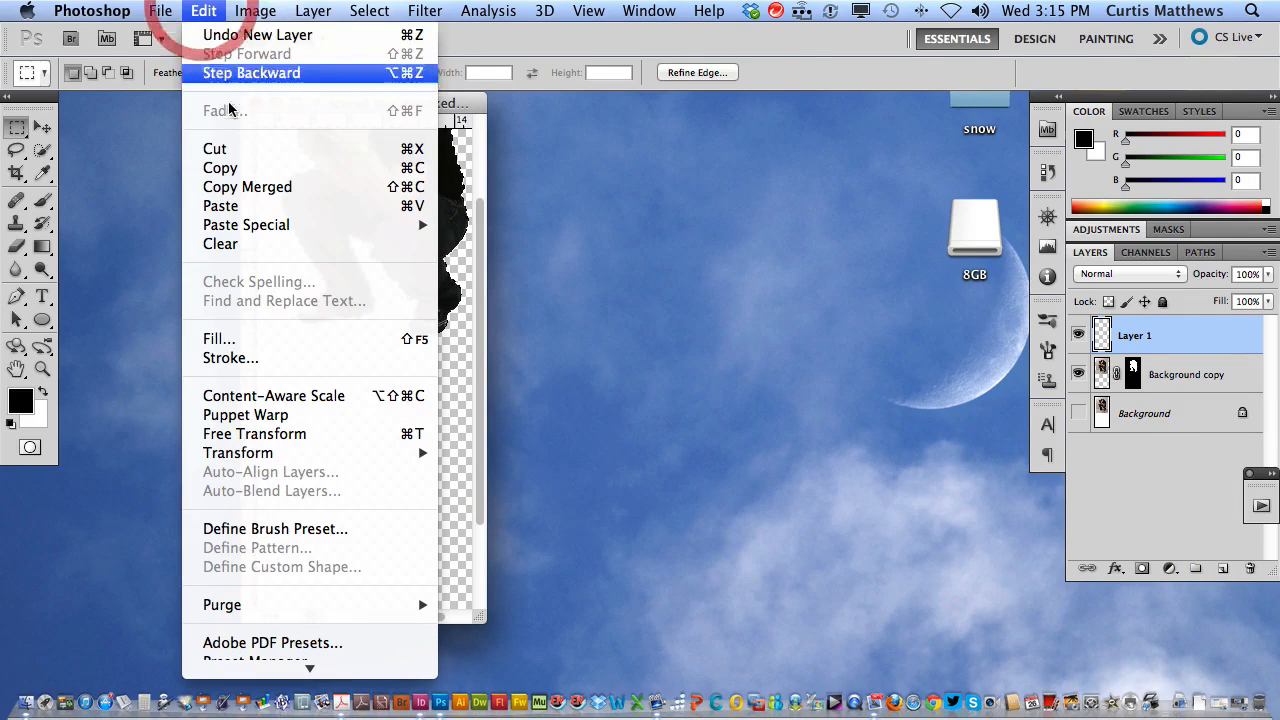
click(236, 338)
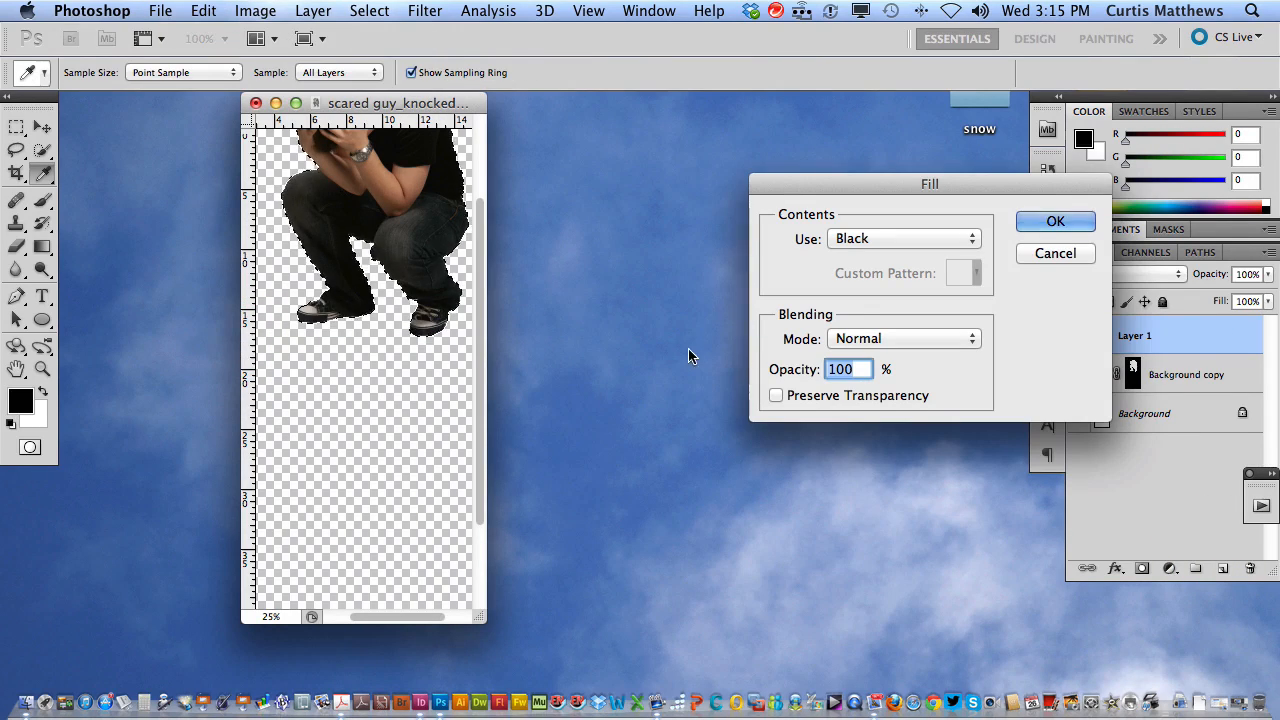
click(1035, 221)
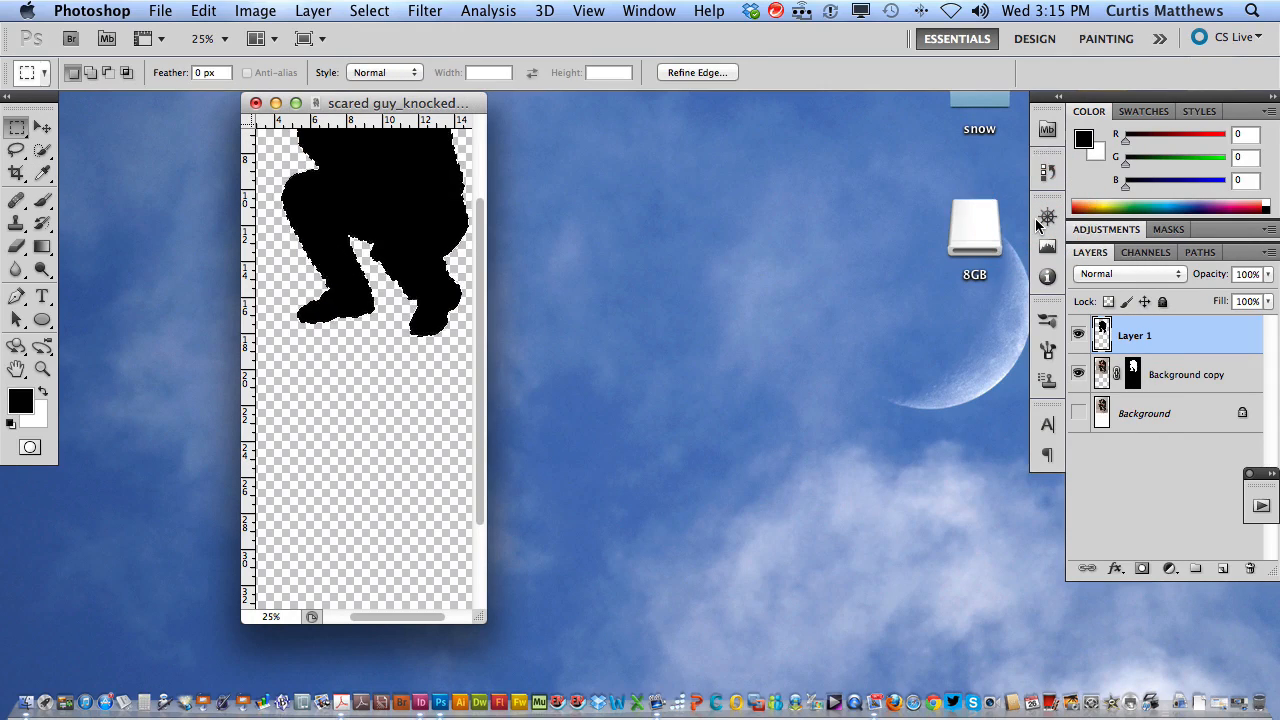
key(super+d)
key(super+0)
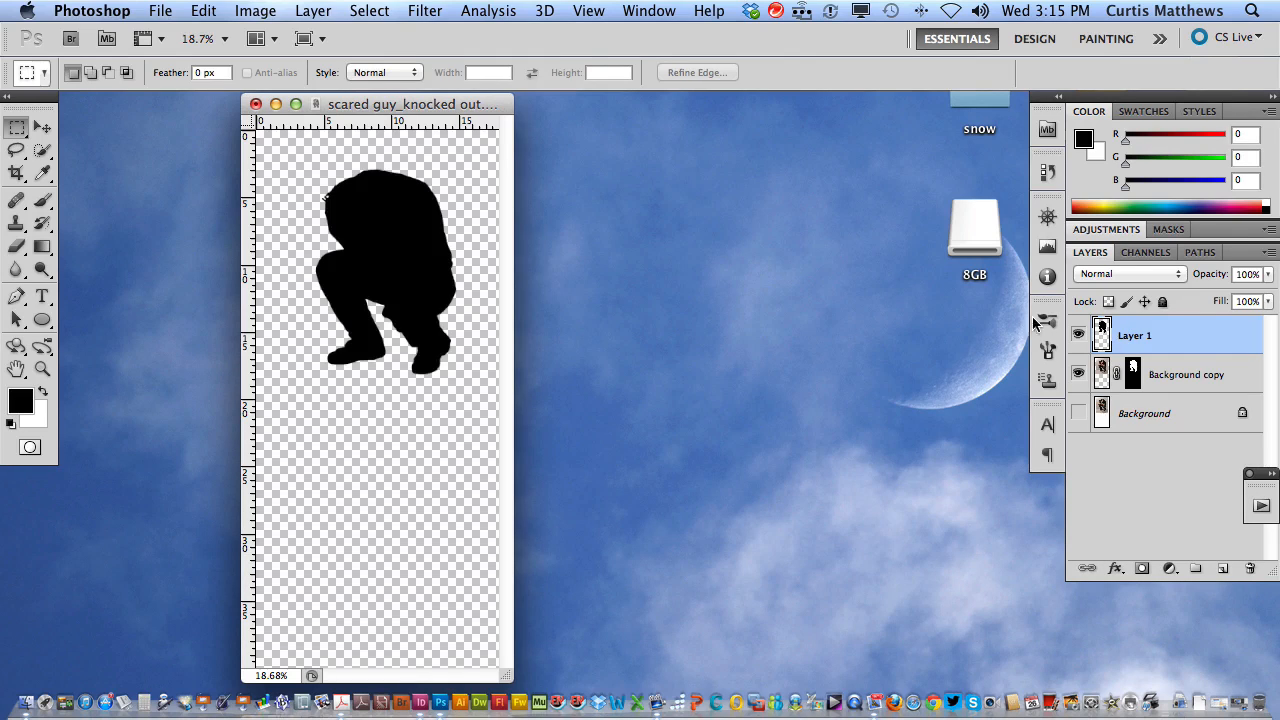
Step: Flip the black silhouette on Layer 1 vertically and move it directly below the man's feet
click(205, 14)
mouse_move(240, 455)
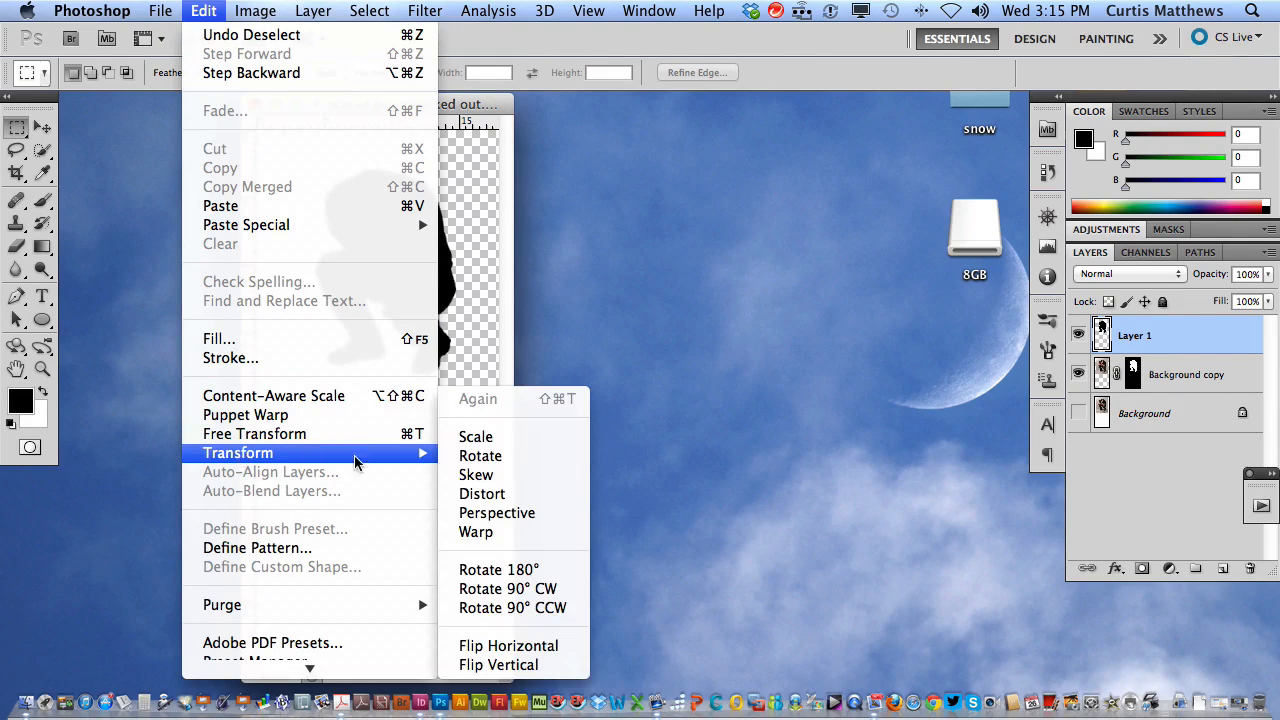
click(536, 665)
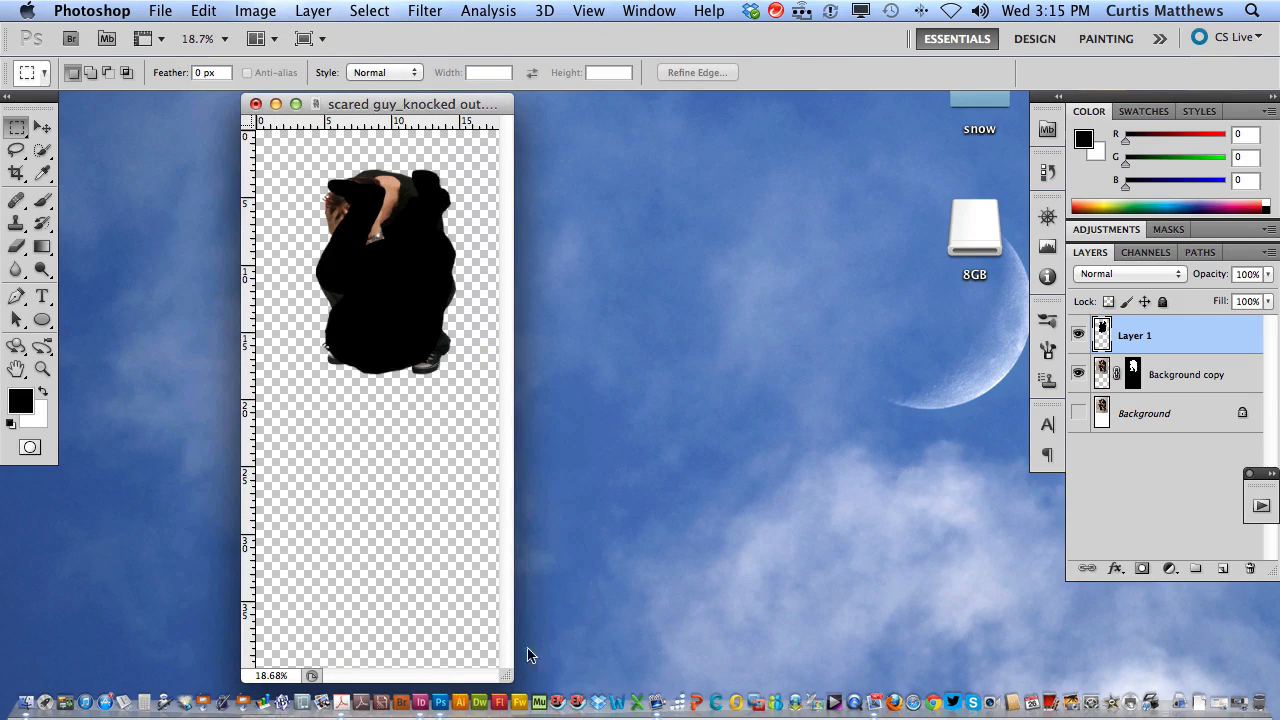
click(42, 127)
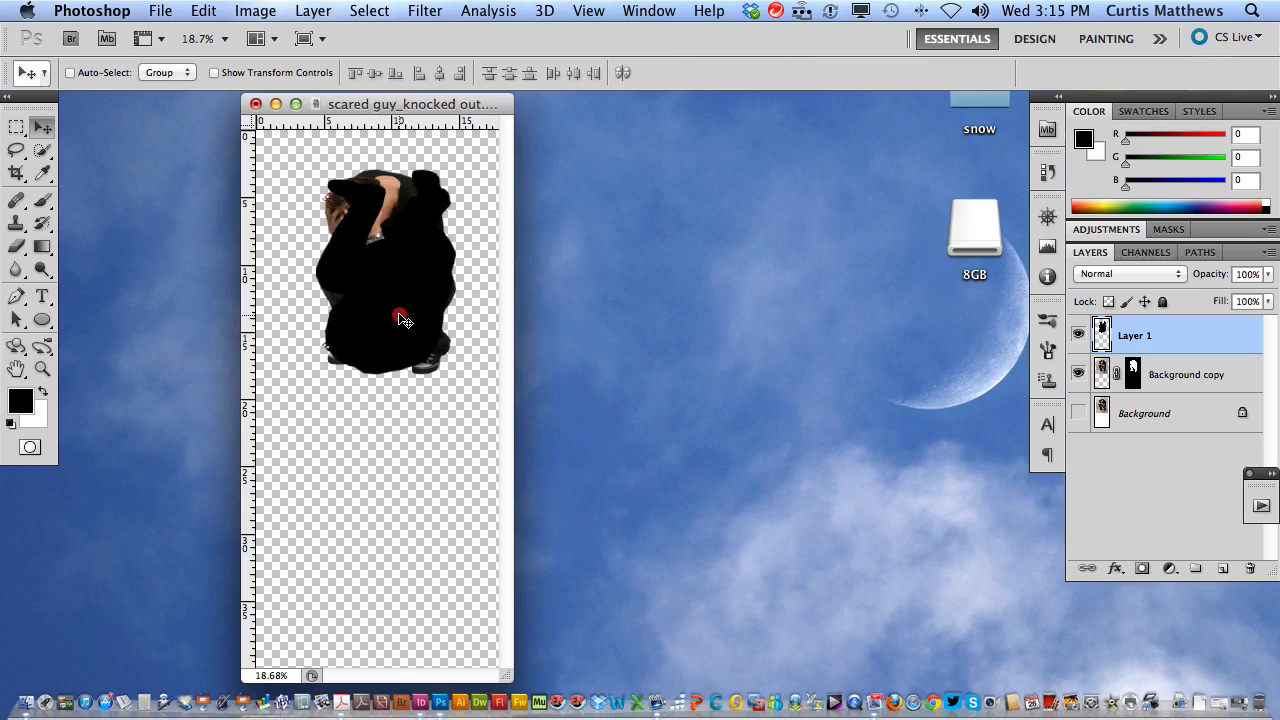
drag(400, 318, 398, 518)
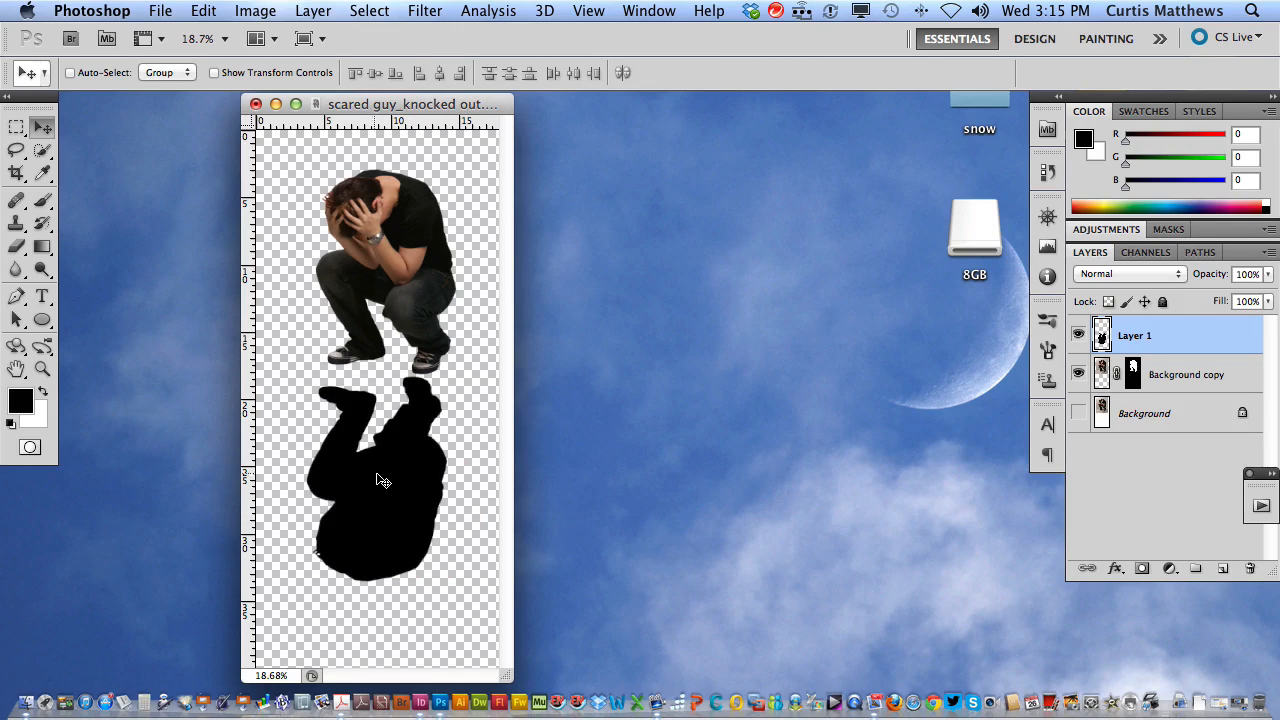
Step: Rotate the silhouette about 12° clockwise with Free Transform and position its feet against the man's shoes
click(204, 10)
click(237, 438)
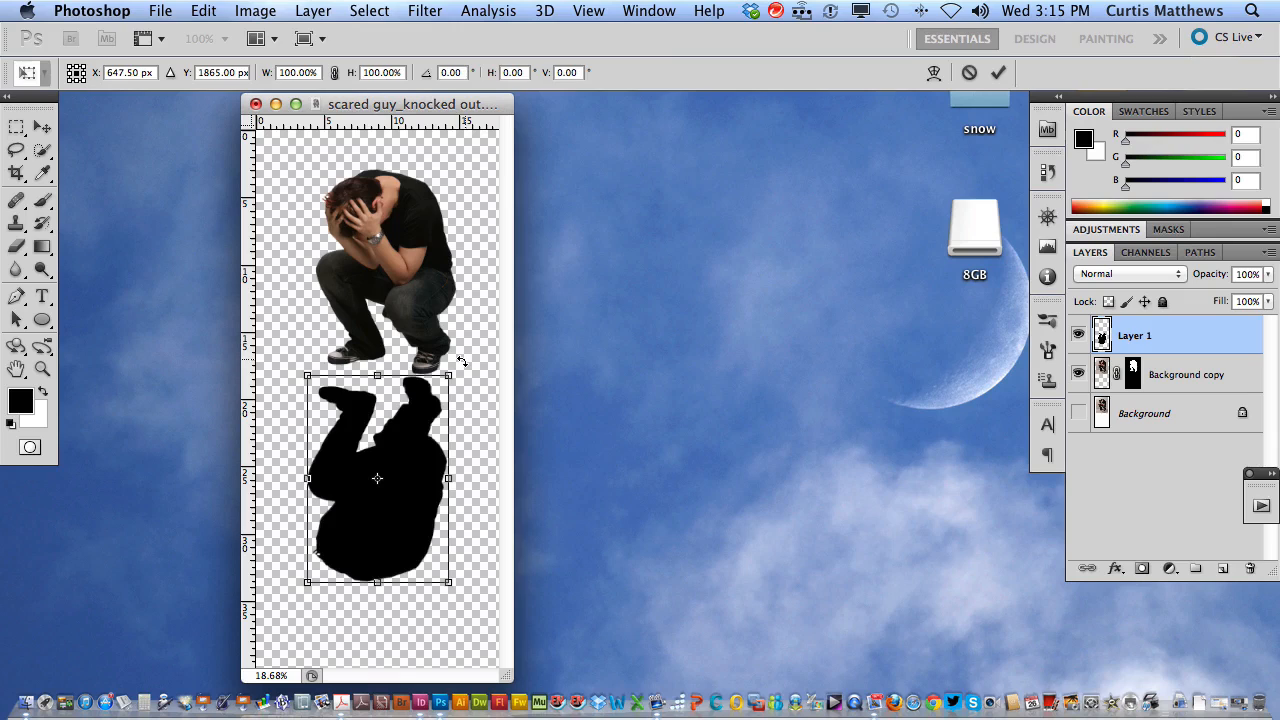
drag(465, 360, 468, 390)
drag(410, 480, 384, 464)
drag(471, 368, 474, 369)
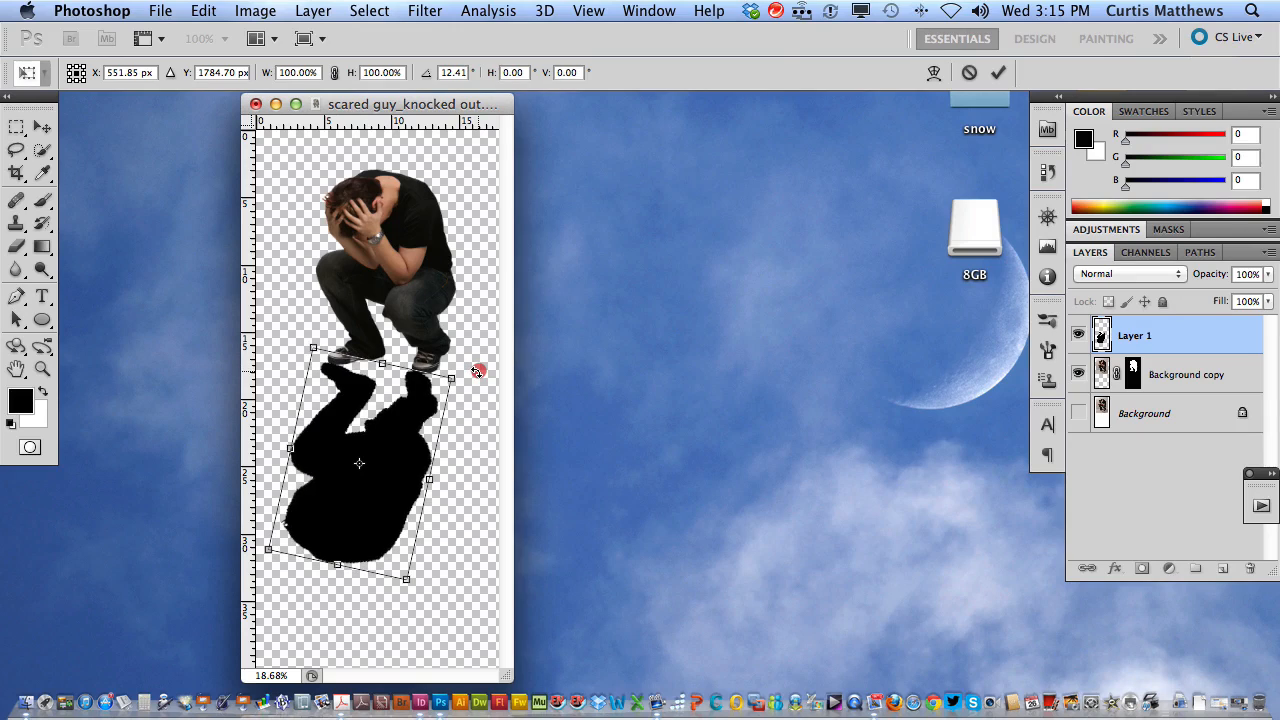
drag(406, 441, 410, 433)
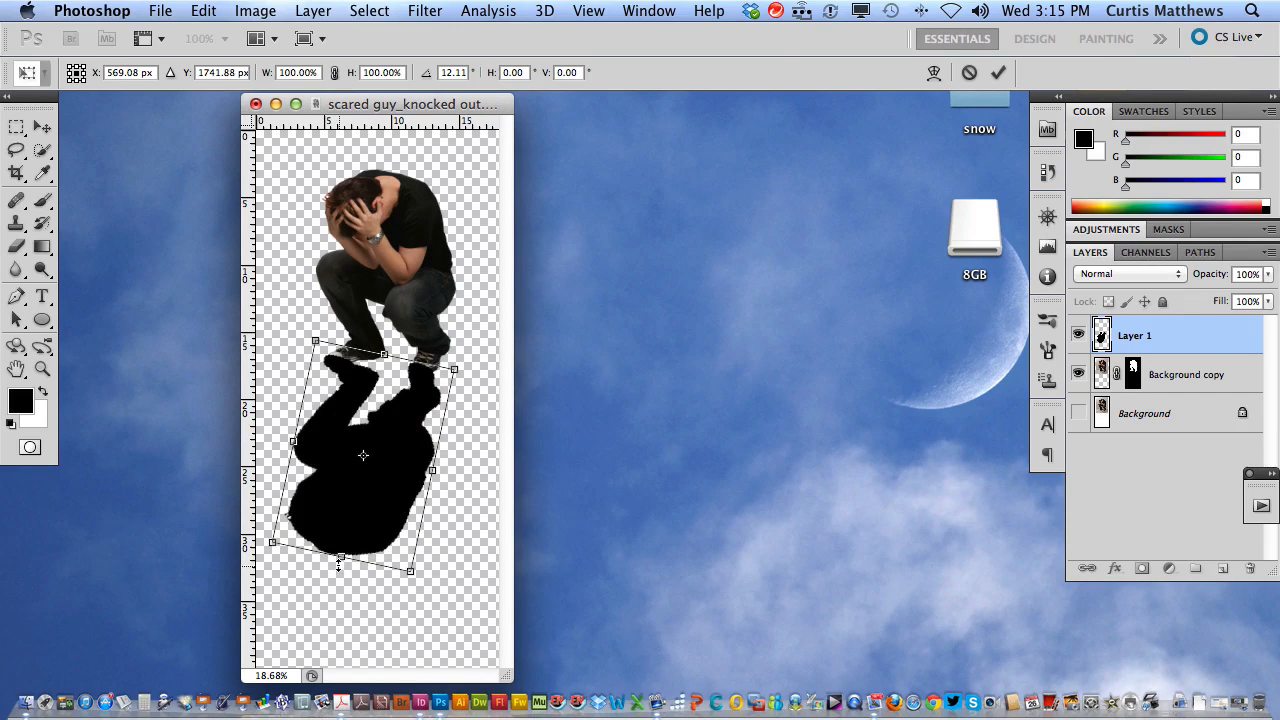
Step: Stretch the silhouette's height to about 139% away from the feet, and place Layer 1 beneath the Background copy layer
drag(341, 557, 301, 630)
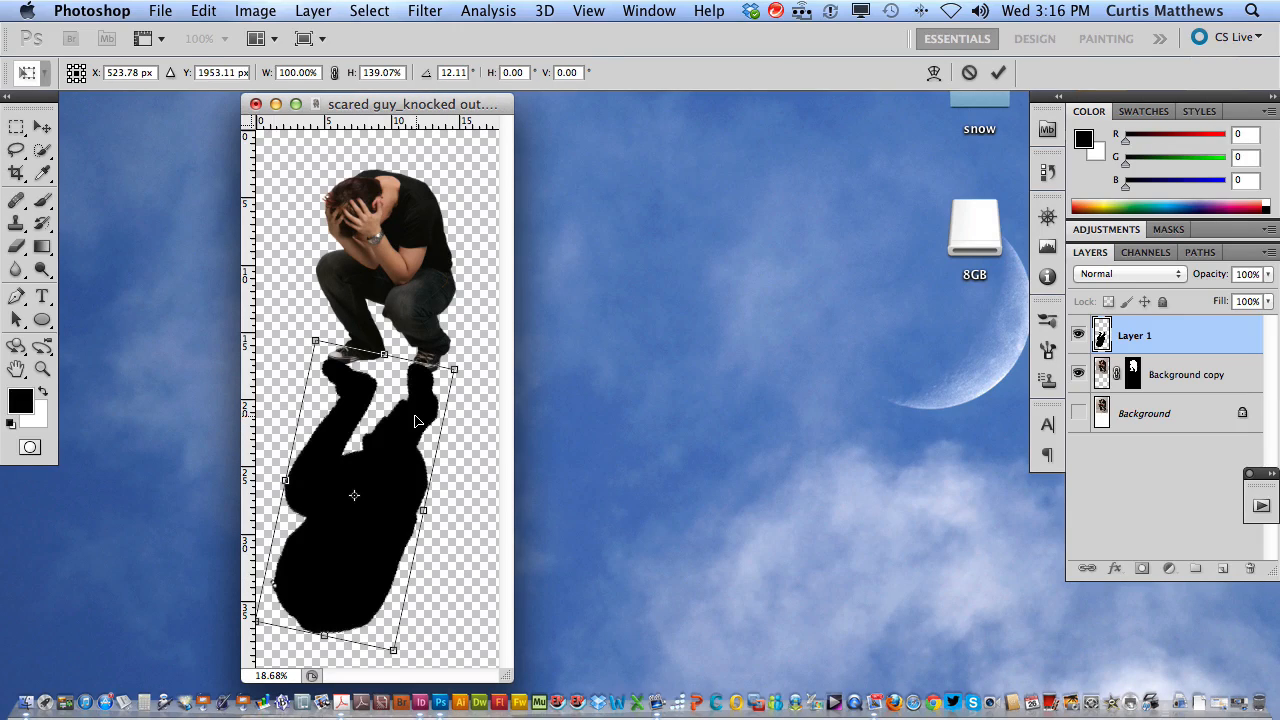
key(Return)
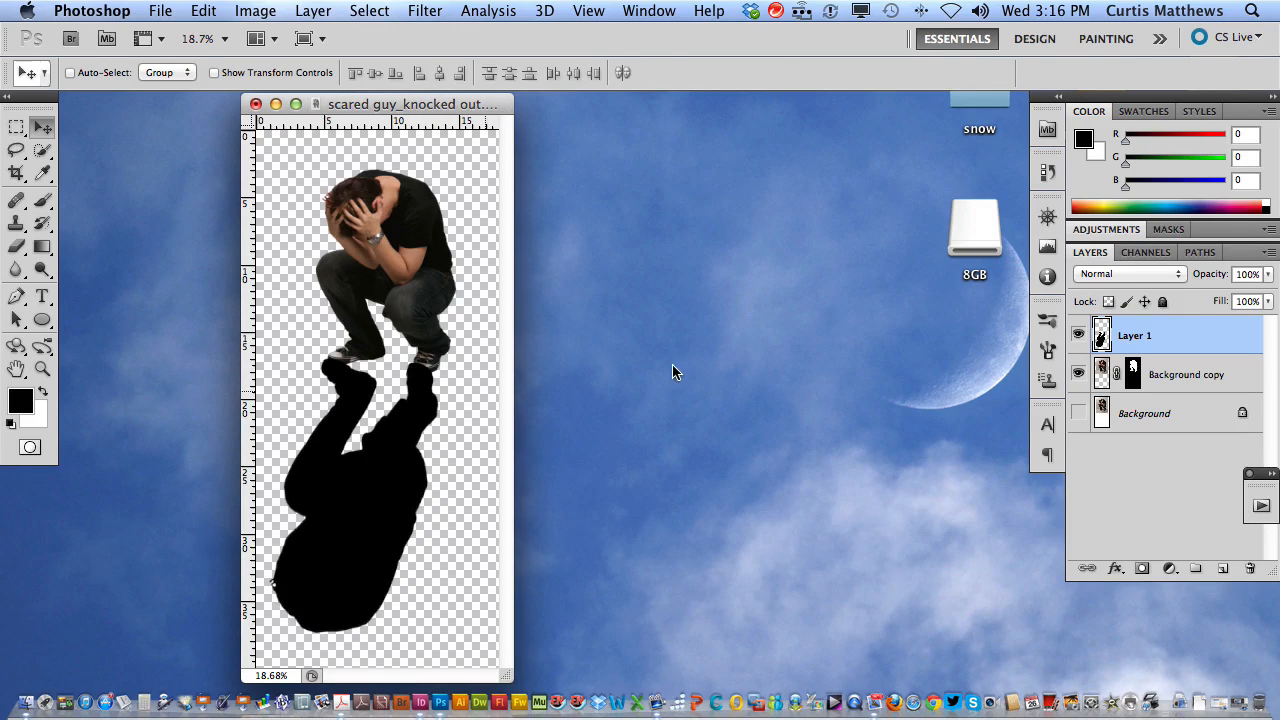
drag(1164, 339, 1161, 391)
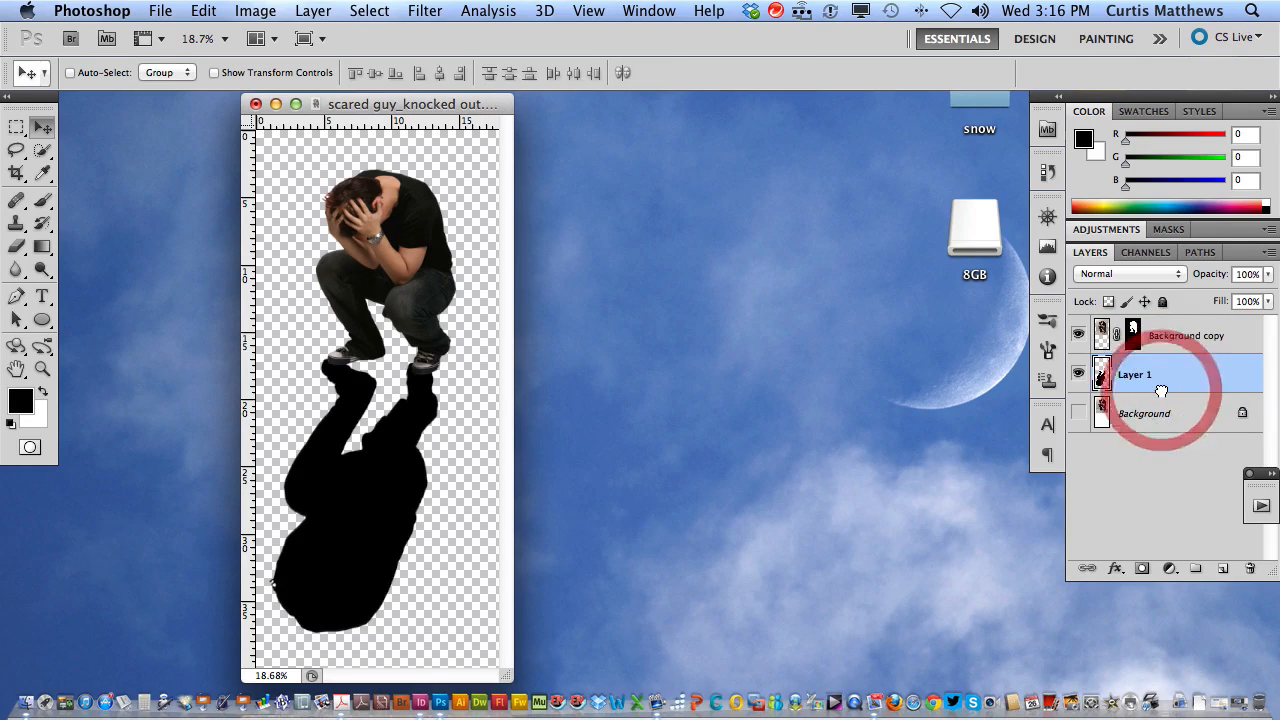
Step: Add a new layer filled with bright green (RGB 187, 229, 18) and place it beneath Layer 1 as a backdrop
click(1222, 568)
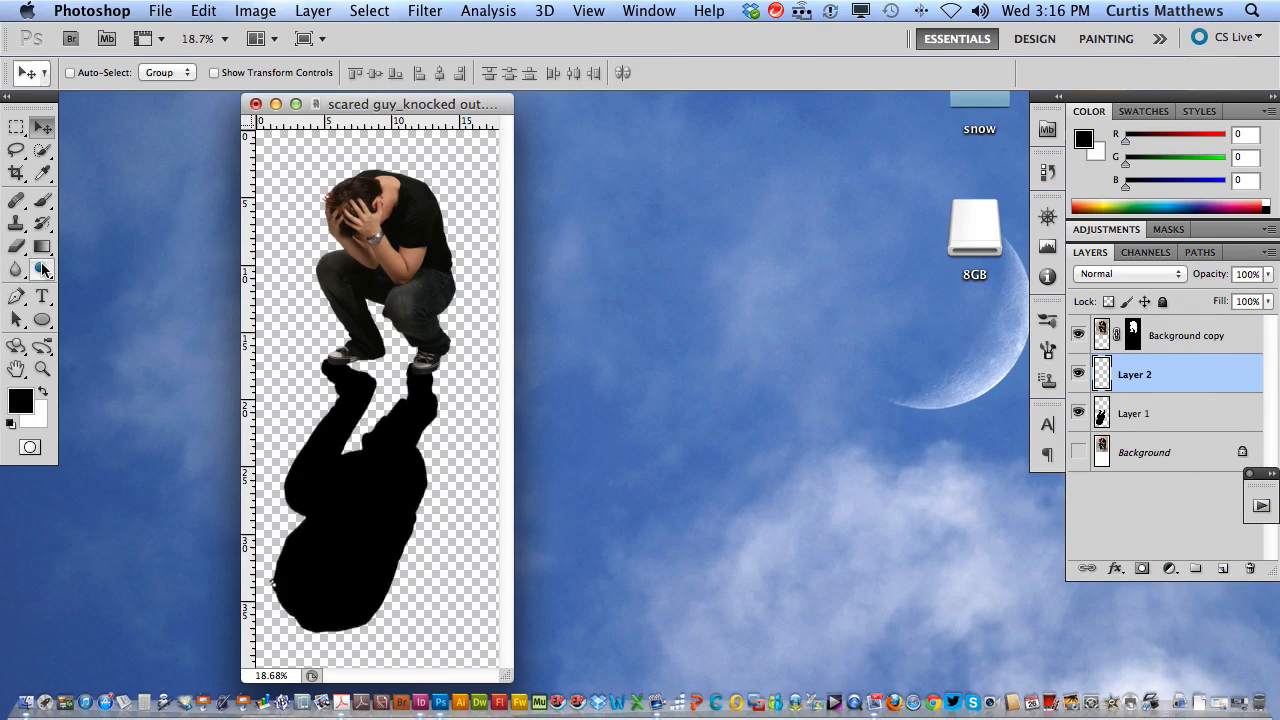
click(20, 400)
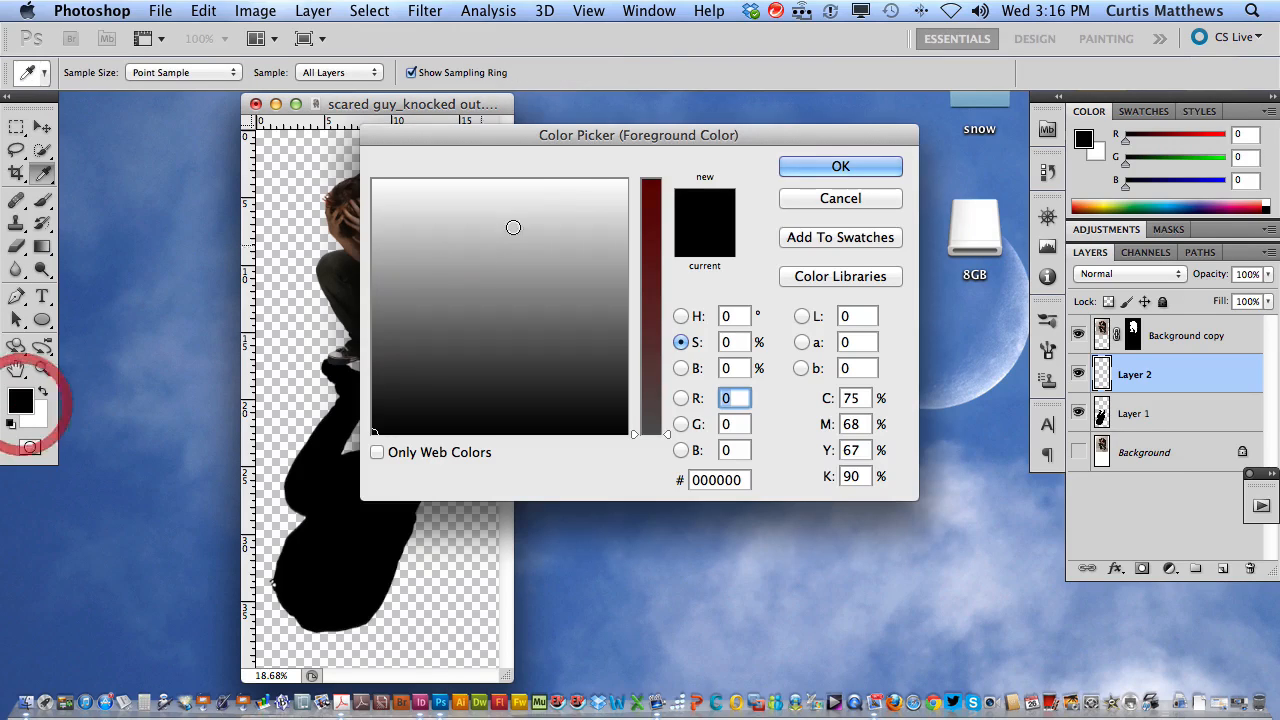
drag(650, 226, 650, 199)
click(423, 205)
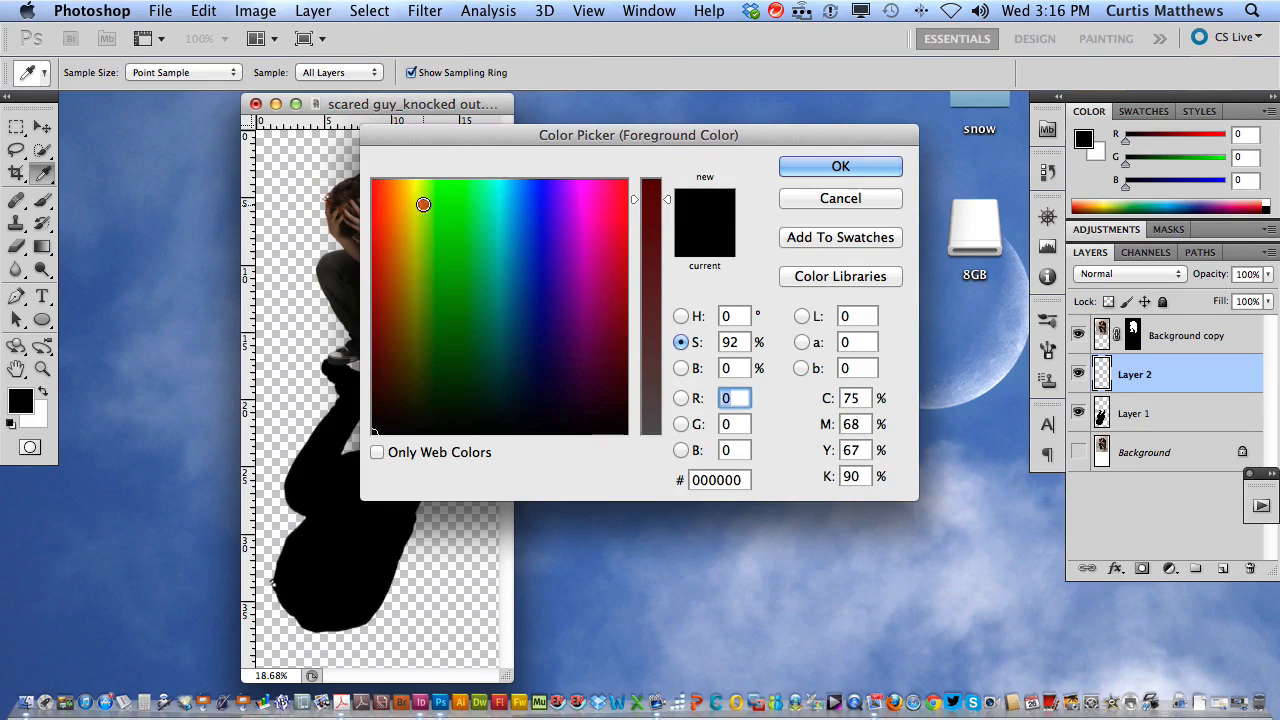
click(812, 166)
key(super)
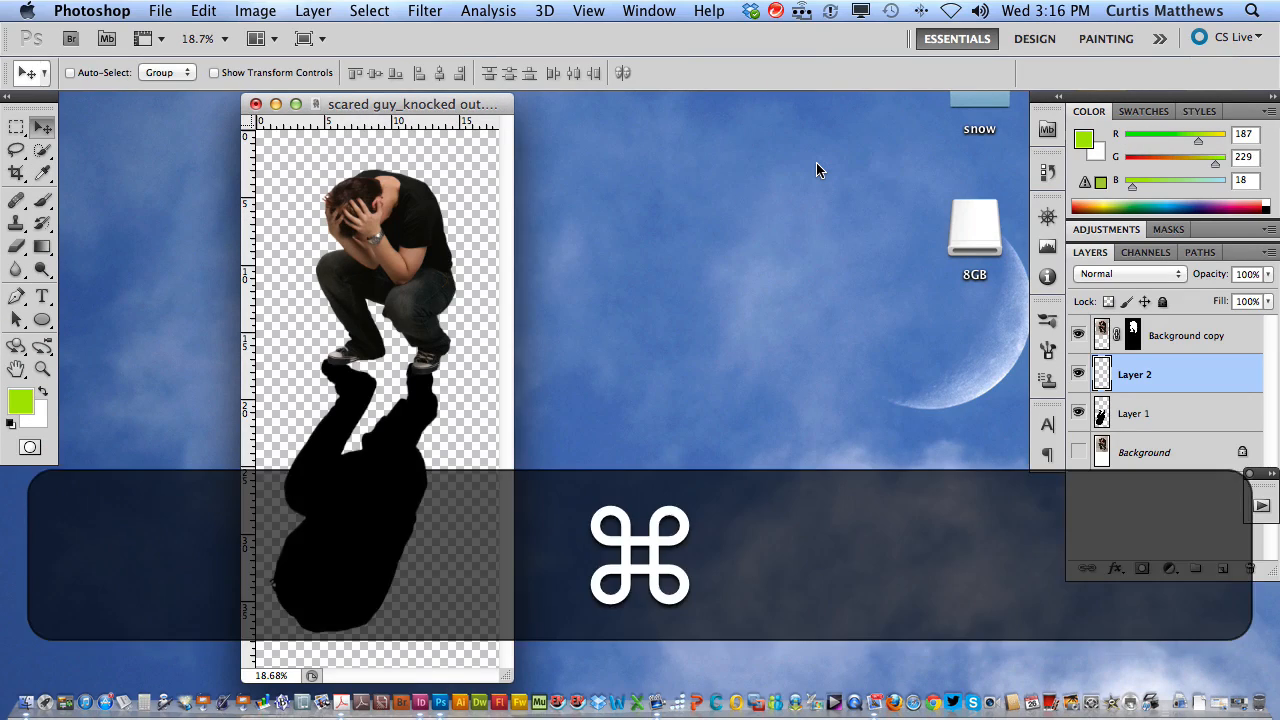
key(super+a)
key(alt+BackSpace)
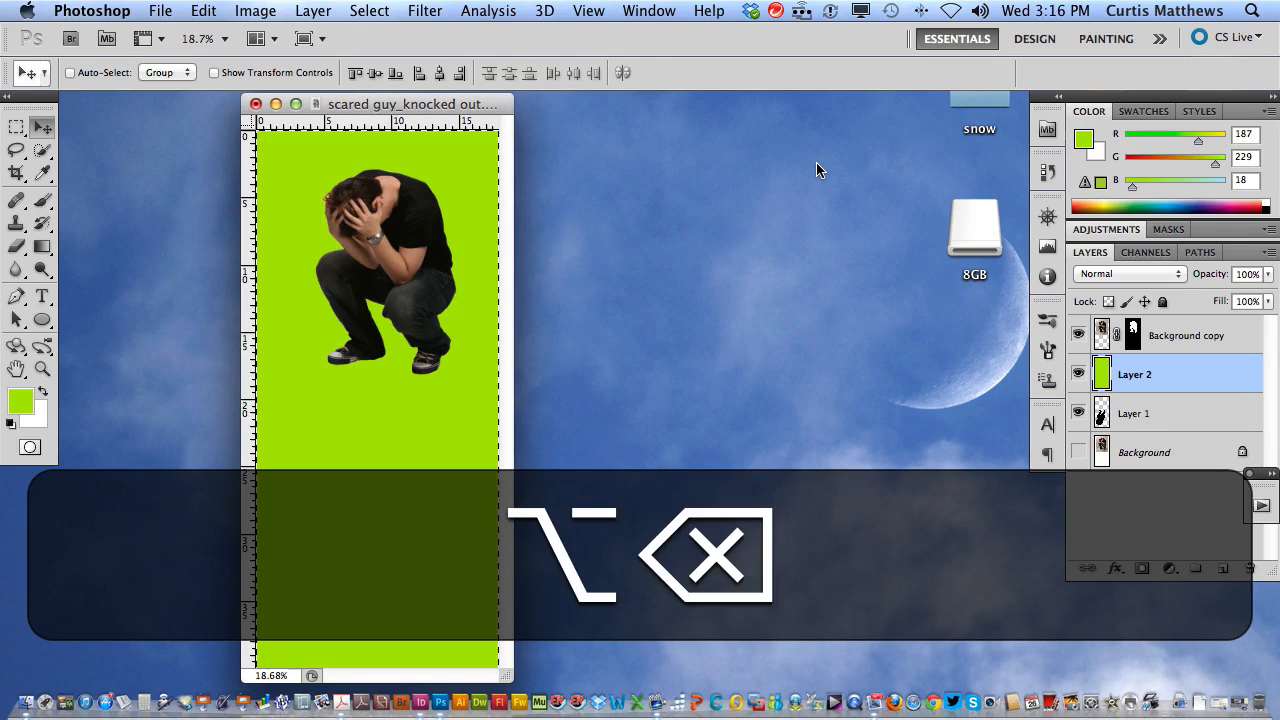
key(super+d)
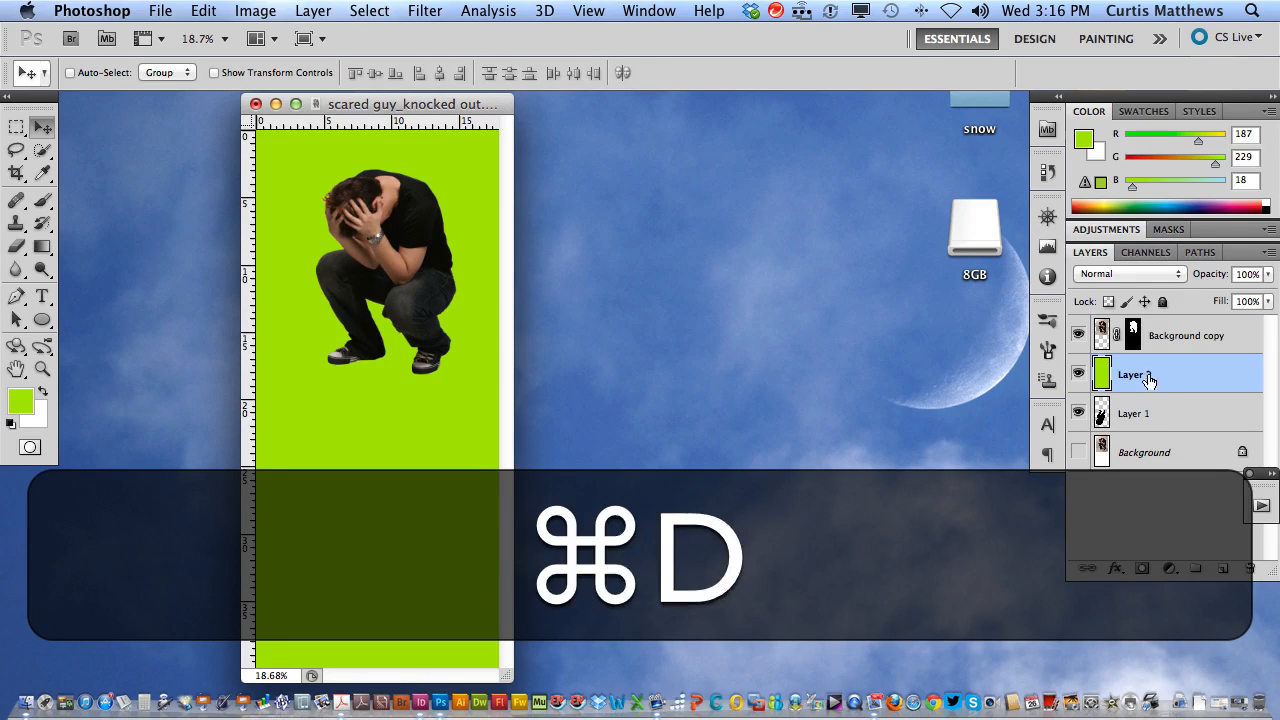
drag(1150, 380, 1151, 432)
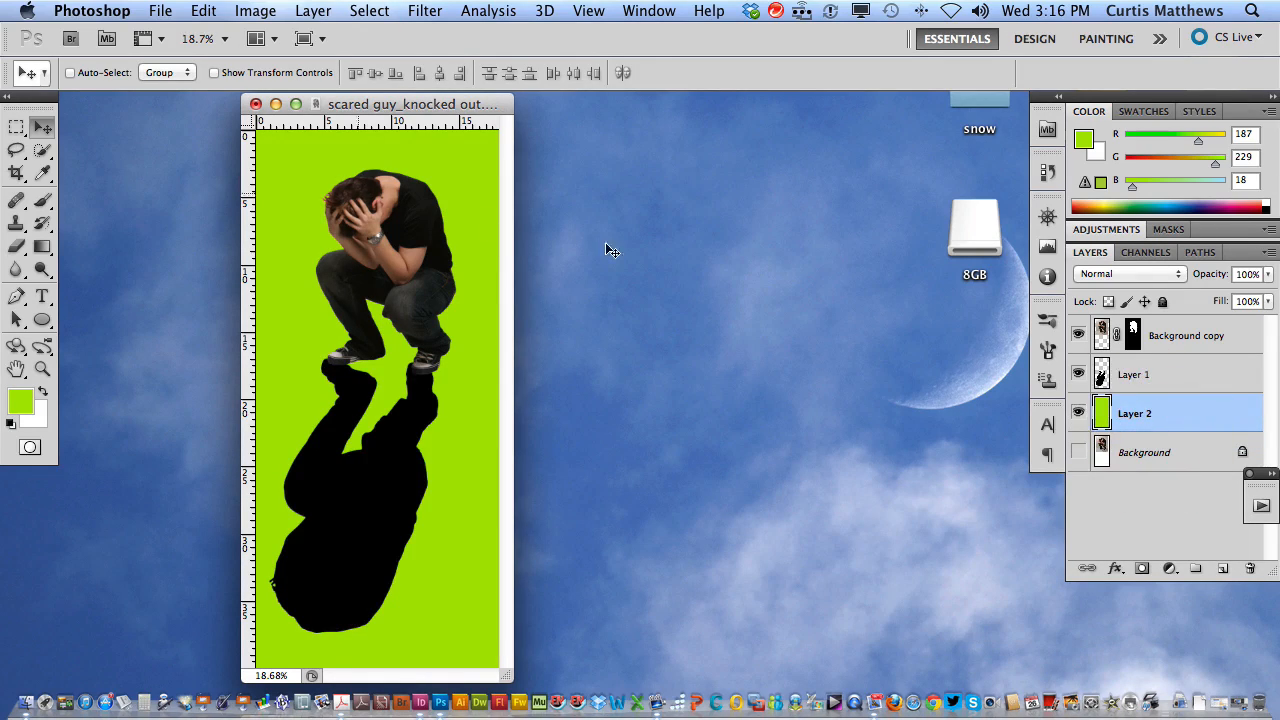
Step: Apply a Gaussian Blur with a radius of 33.0 pixels to the silhouette on Layer 1
click(1180, 378)
click(425, 11)
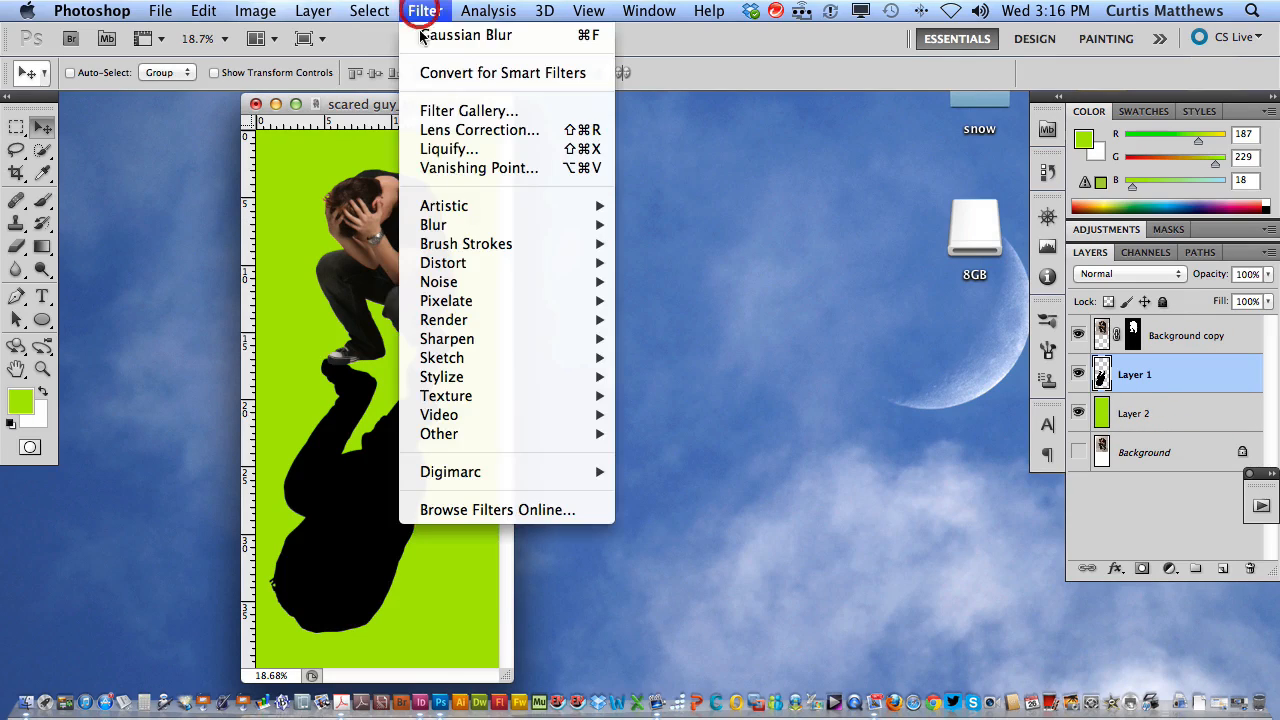
mouse_move(456, 232)
click(690, 298)
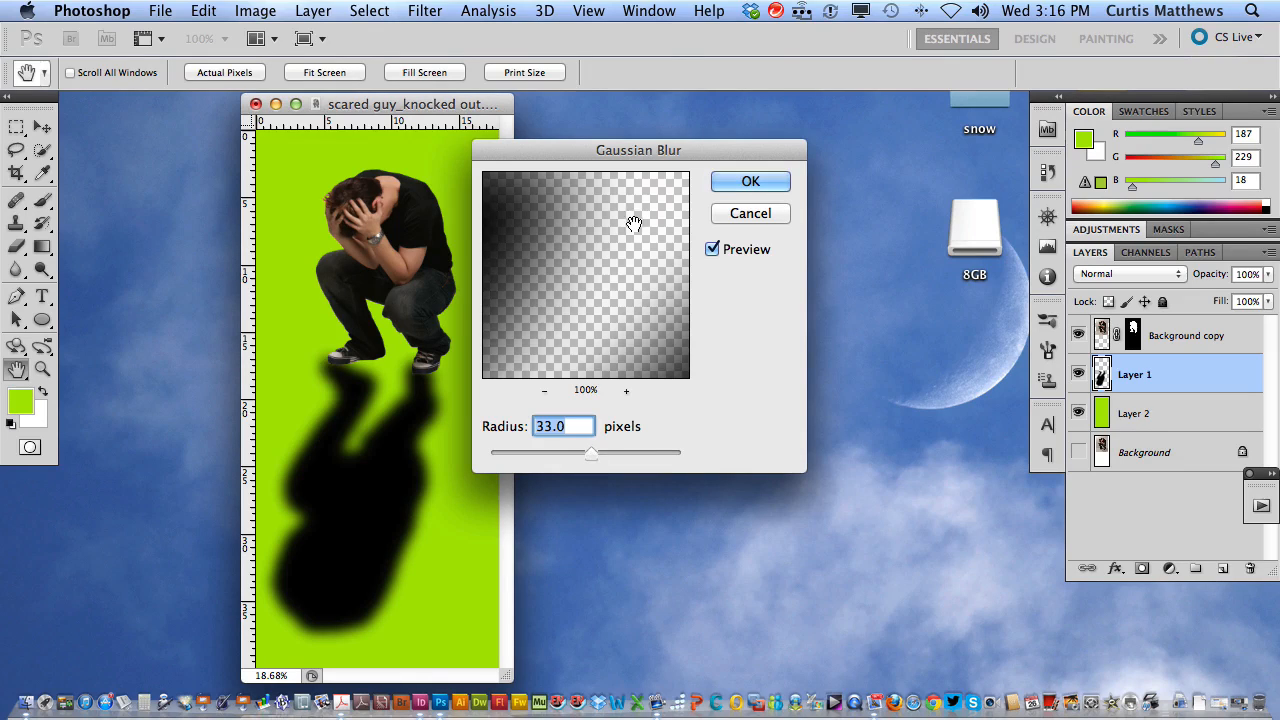
click(739, 183)
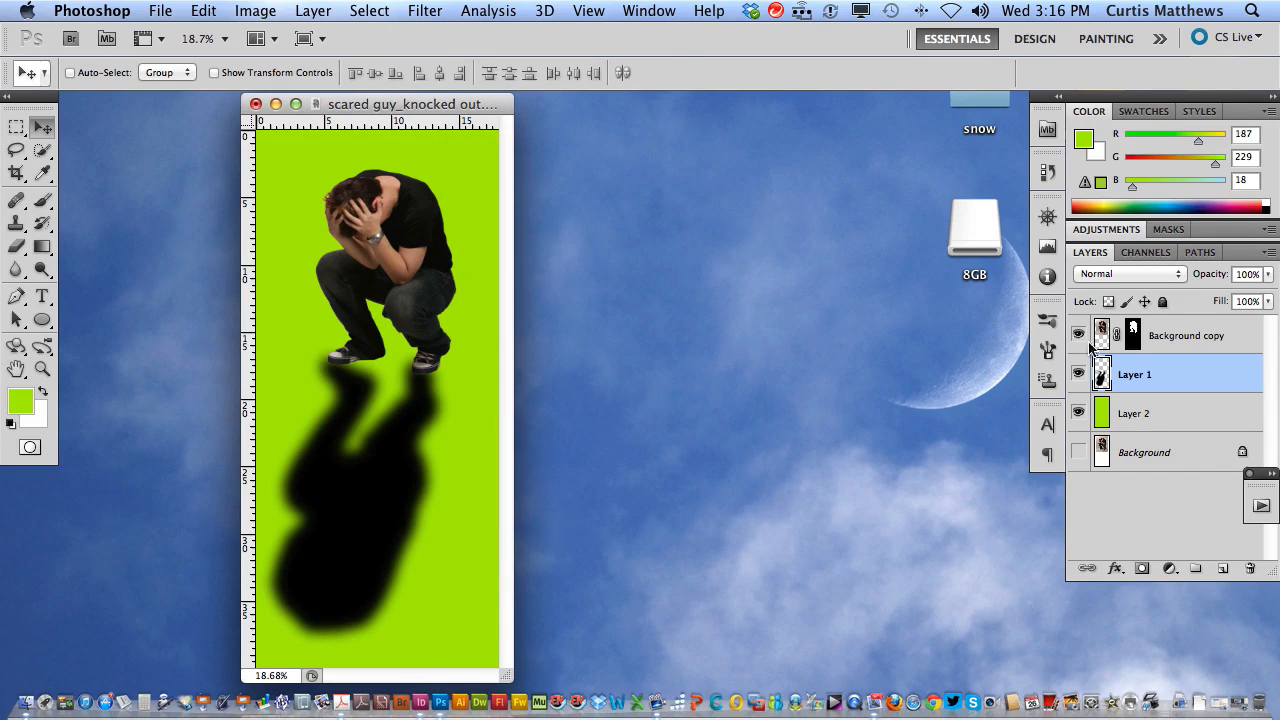
Step: Try Layer 1 at about 49% opacity, and restore it to 100%
click(1268, 274)
drag(1255, 294, 1210, 296)
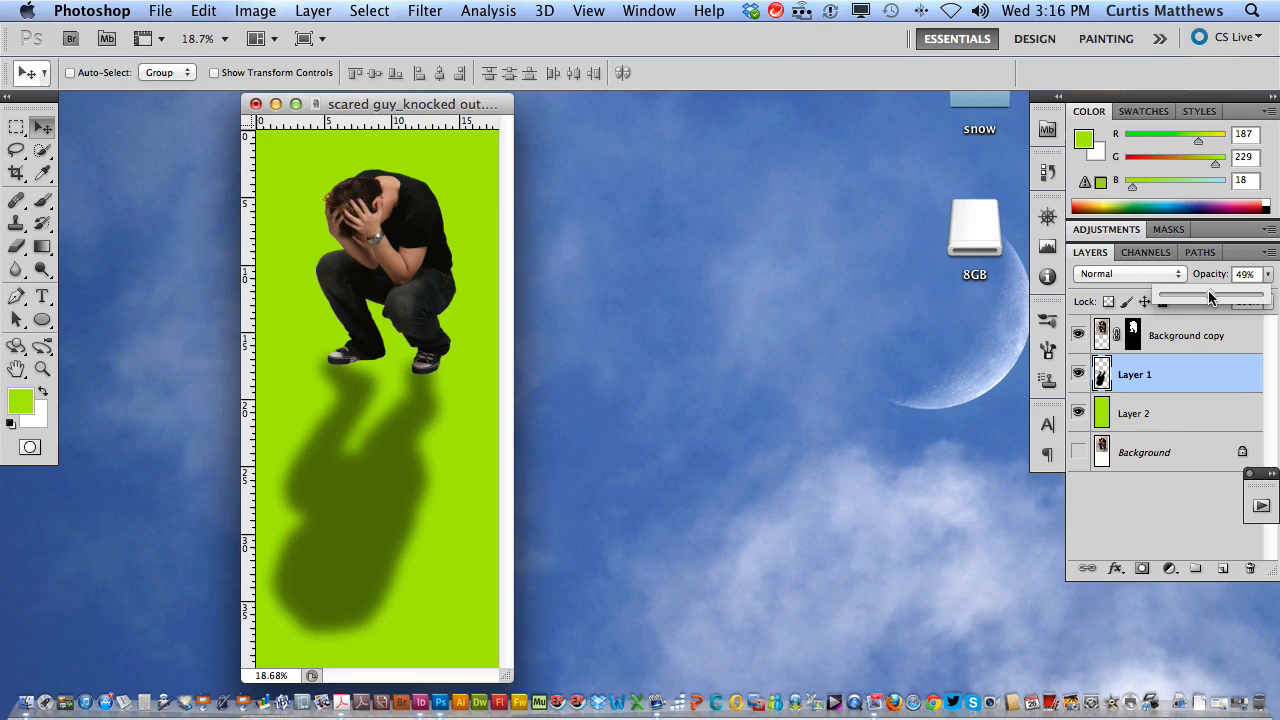
drag(1209, 296, 1207, 296)
drag(1210, 298, 1262, 292)
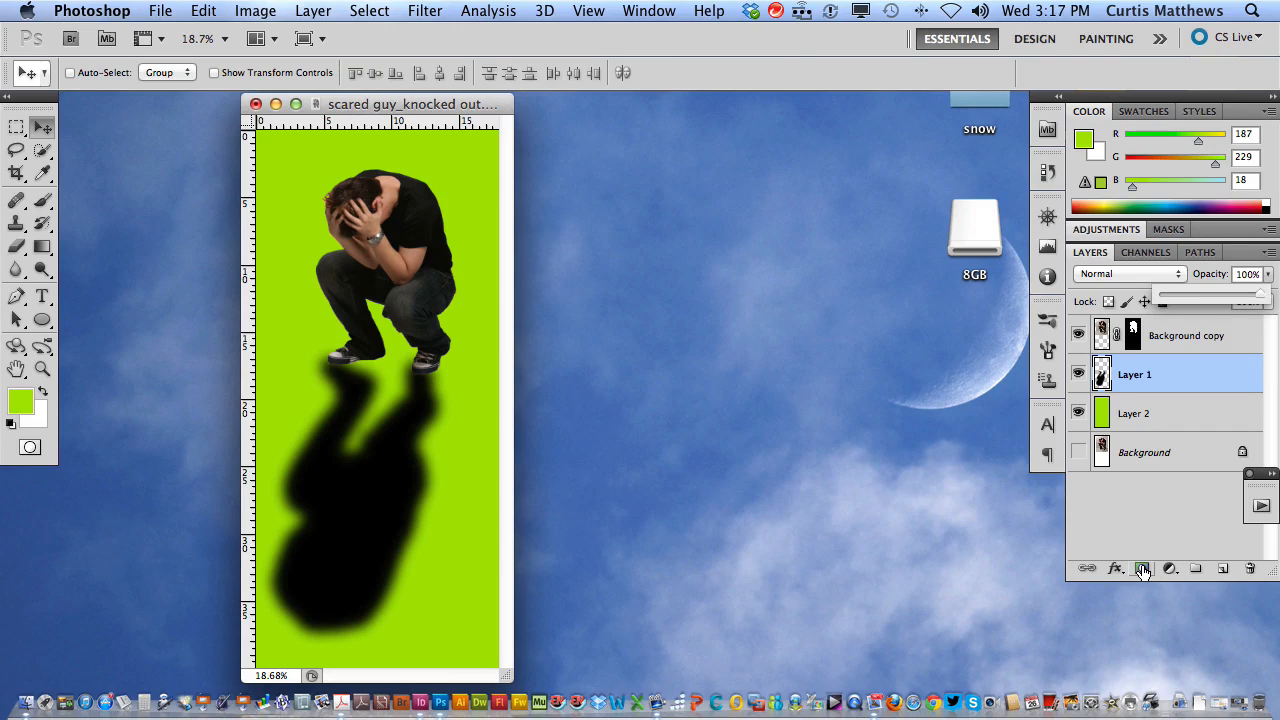
Step: Add a layer mask to the shadow on Layer 1 and set up a linear black-to-white gradient
click(1142, 570)
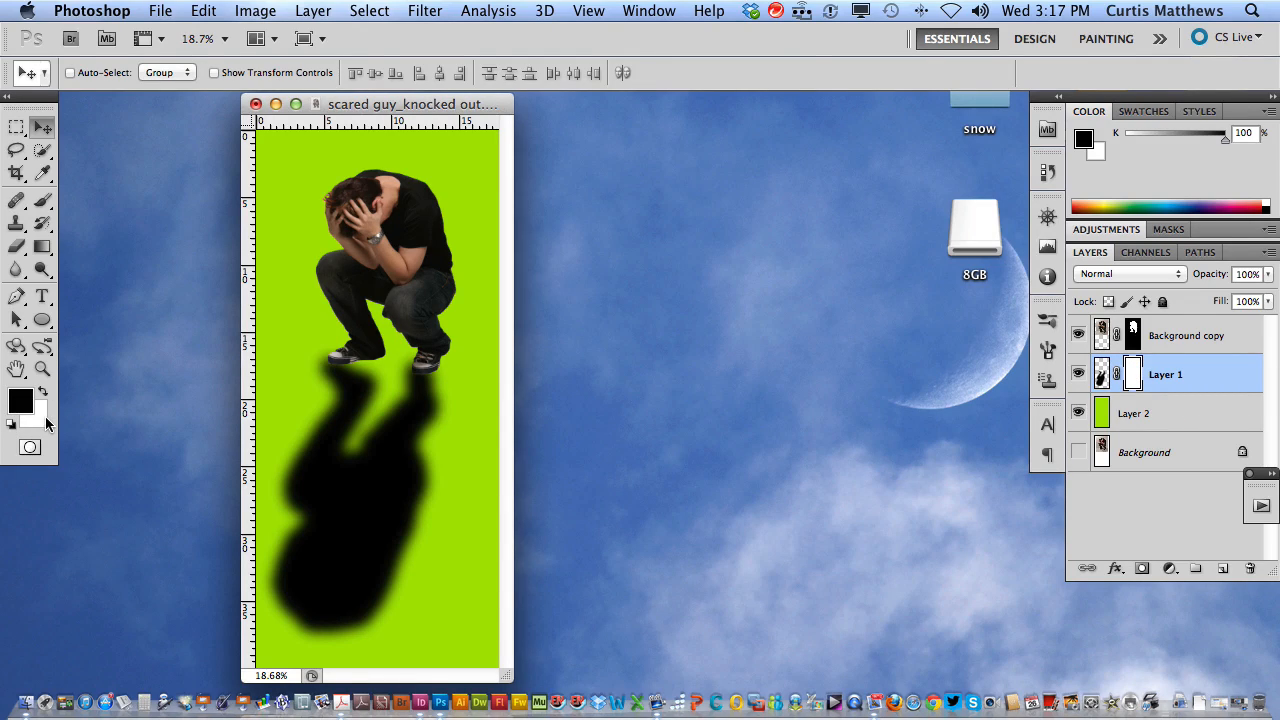
click(41, 248)
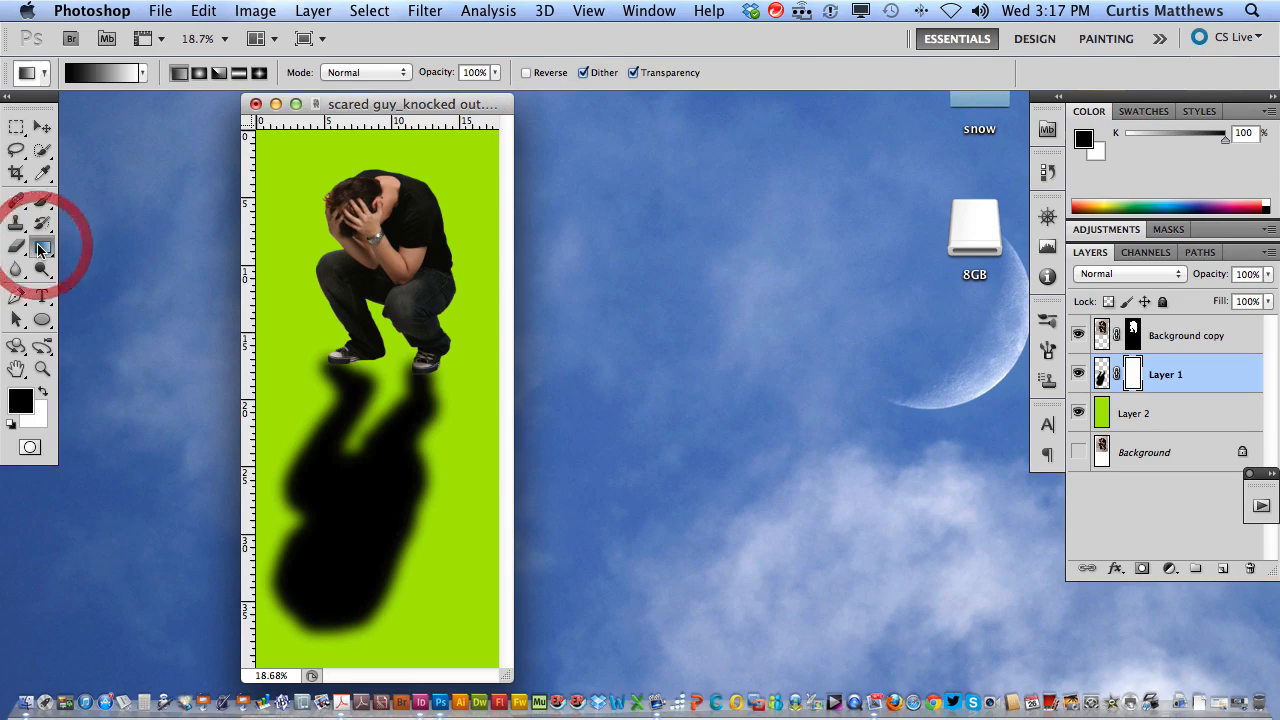
click(179, 75)
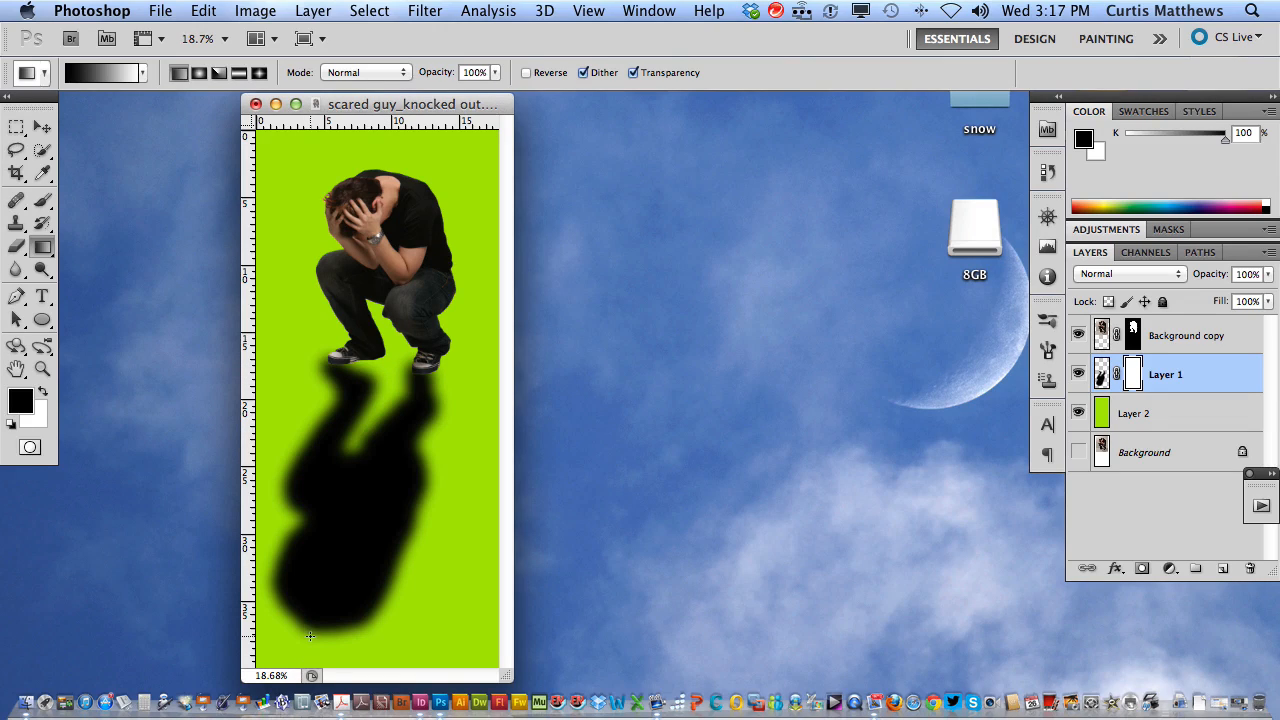
Step: Try several black-to-white gradients of different lengths on Layer 1's mask, from the shadow's far end towards the feet, undoing each one
drag(302, 640, 394, 364)
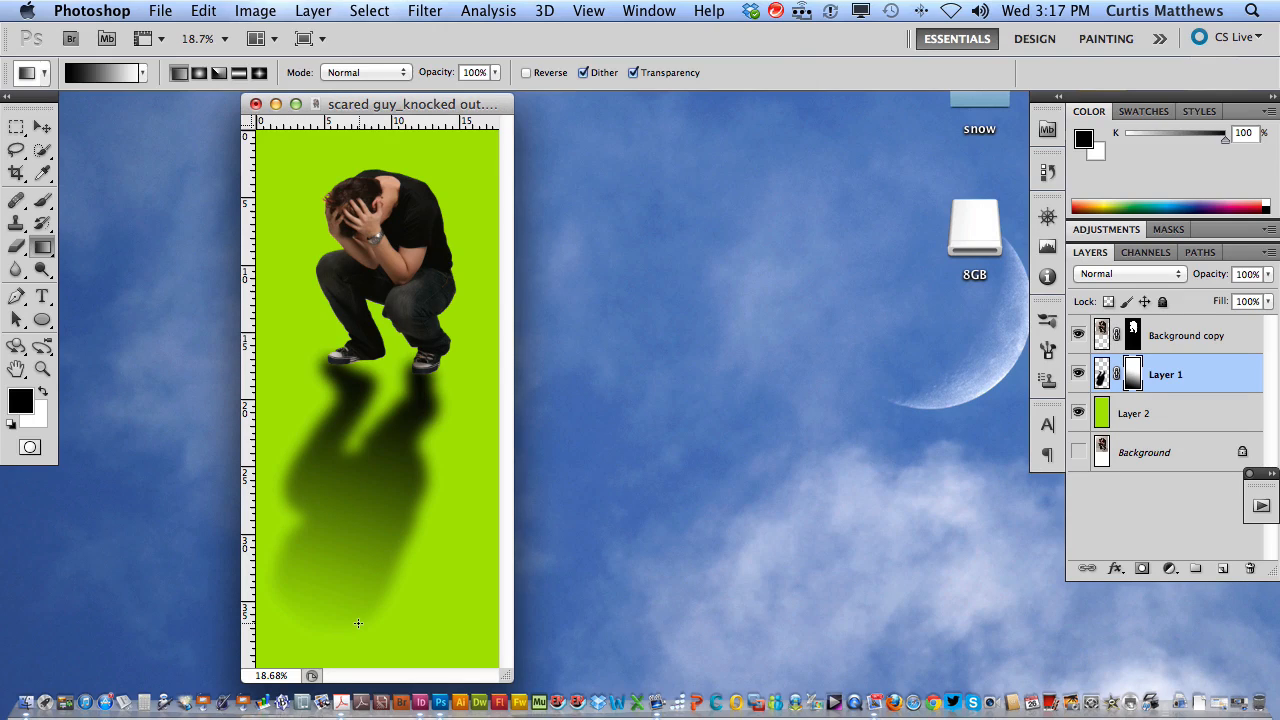
key(super+z)
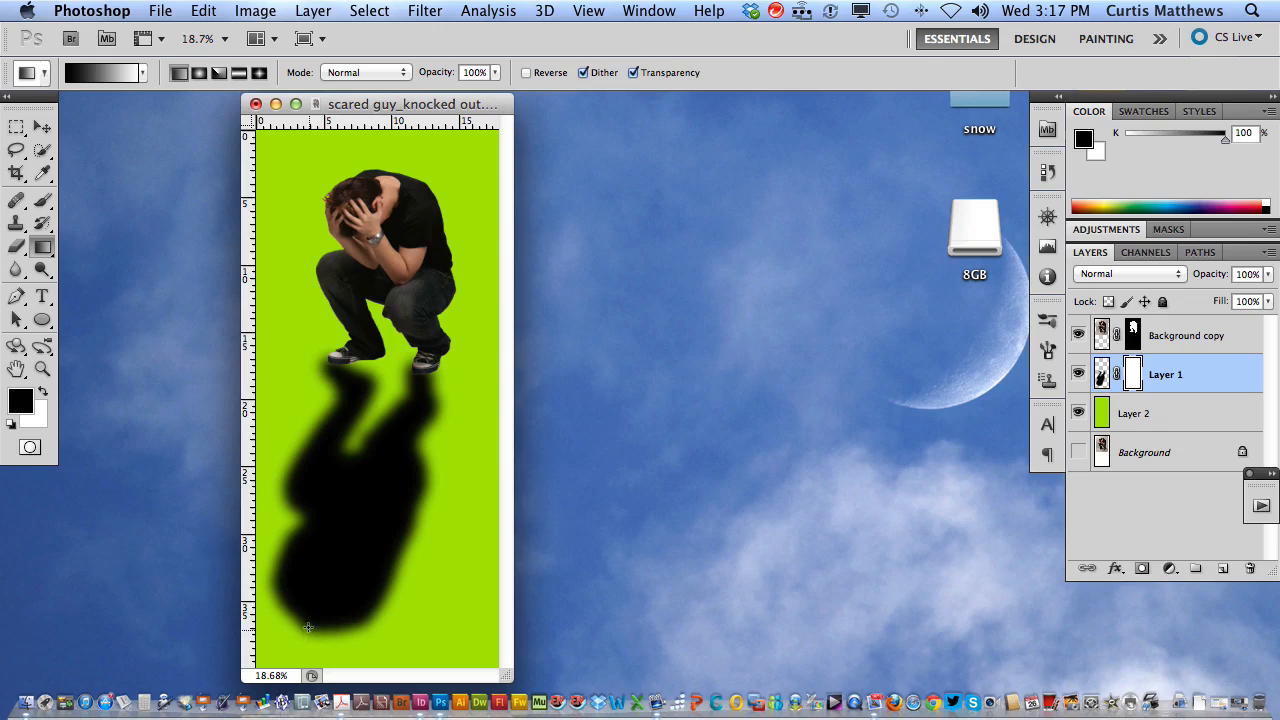
drag(311, 630, 385, 362)
key(super+z)
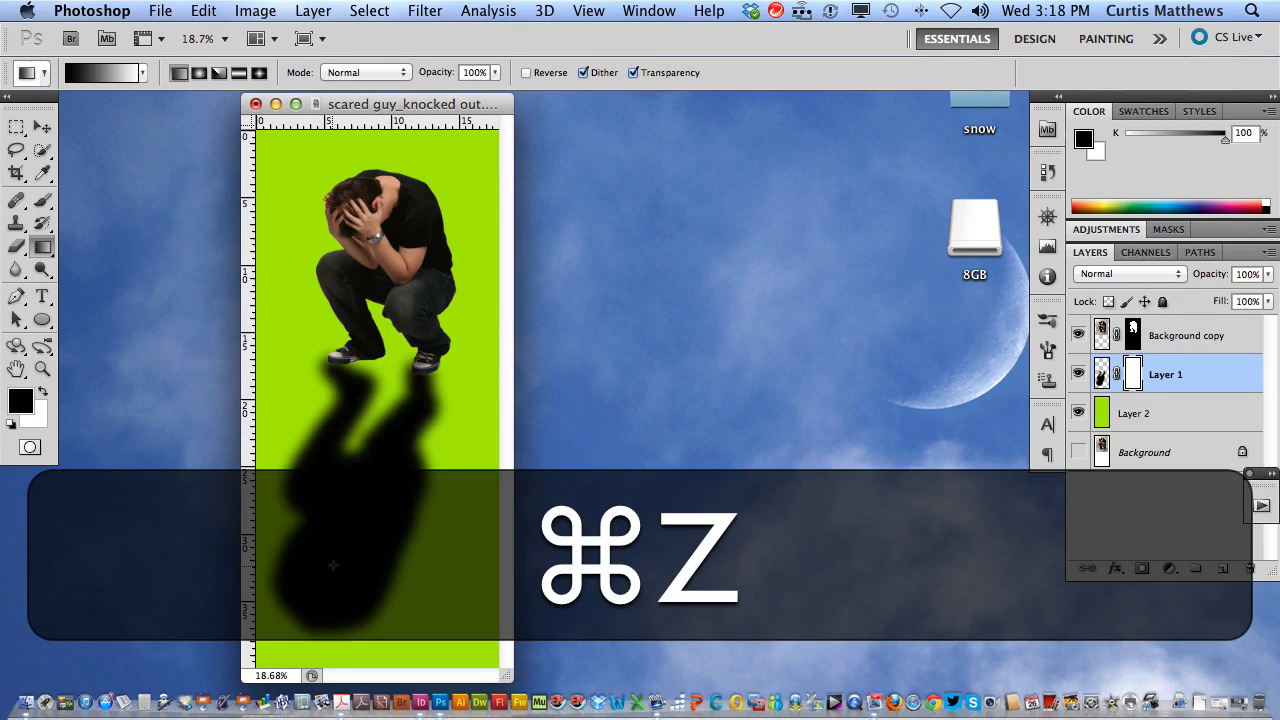
drag(334, 558, 390, 366)
key(super+z)
drag(274, 662, 410, 355)
key(super+z)
Step: Fade the shadow with a mask gradient running from the canvas's lower edge up to the feet, and set Layer 1's opacity to 50%
drag(322, 668, 408, 355)
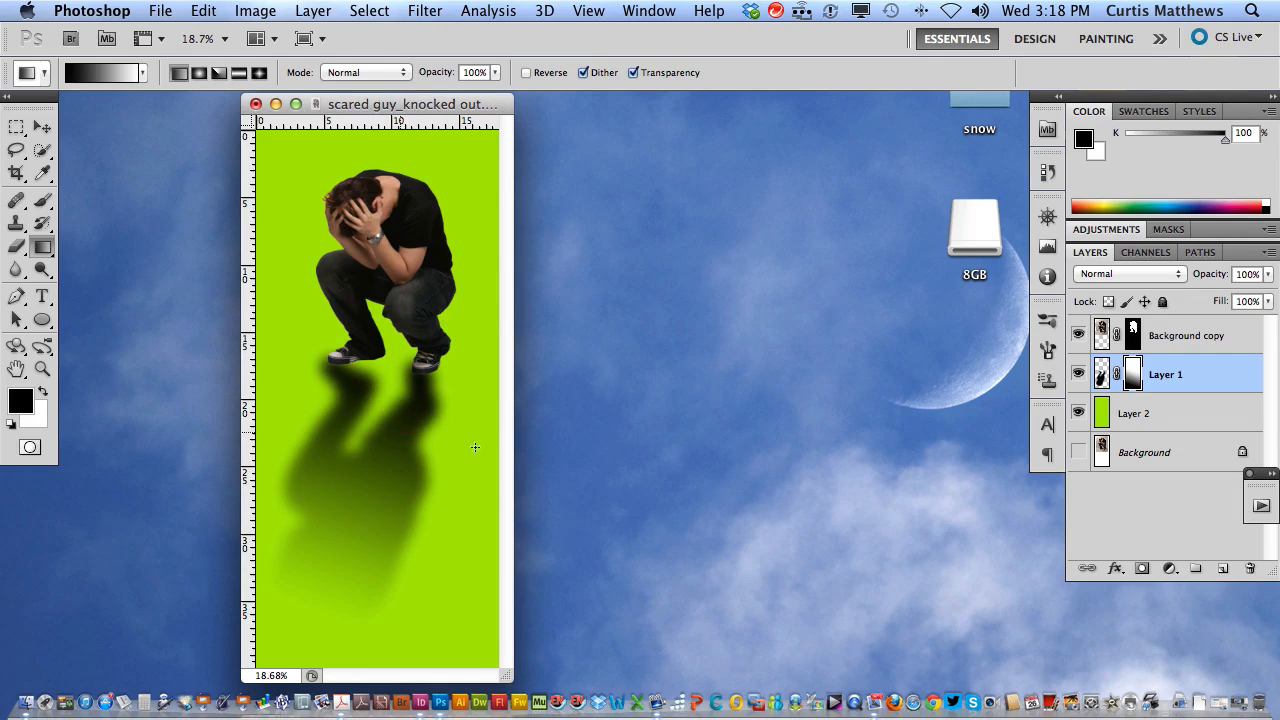
click(1102, 374)
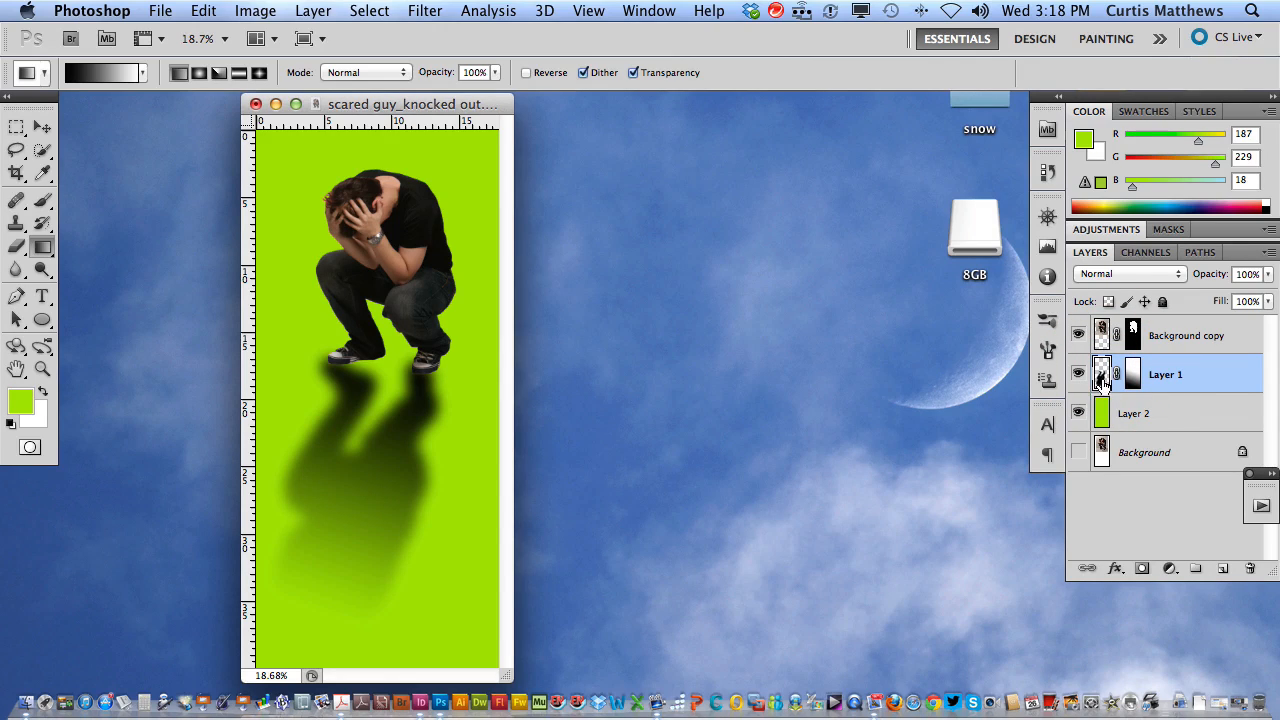
click(1267, 281)
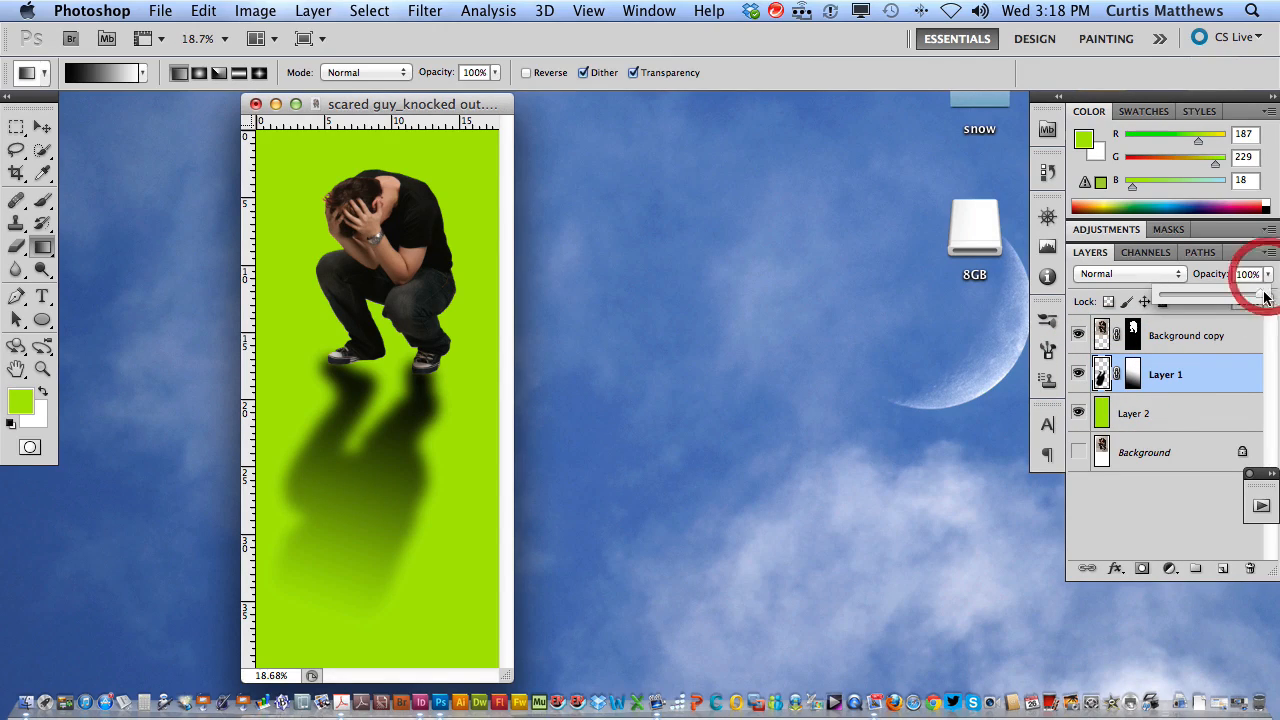
drag(1257, 294, 1210, 296)
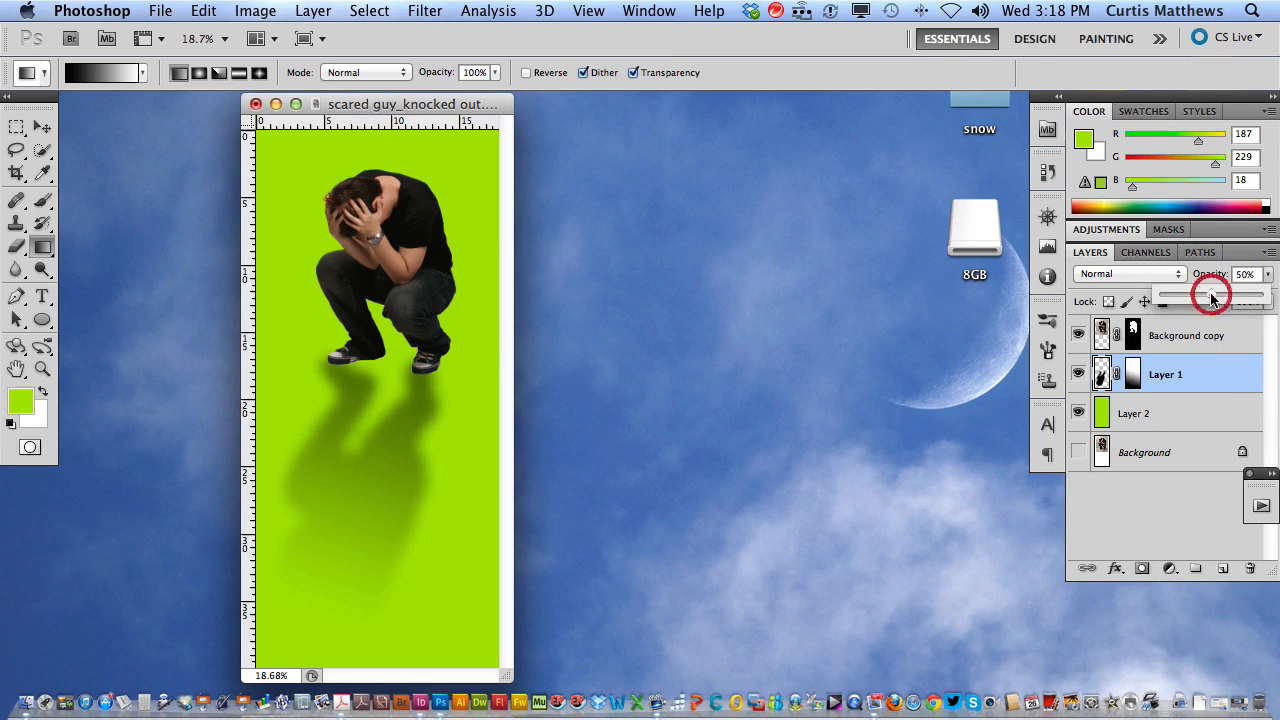
Step: Hide the green backdrop on Layer 2 and save the document as a new Photoshop file named scared guy_cast shadow.psd
click(1078, 413)
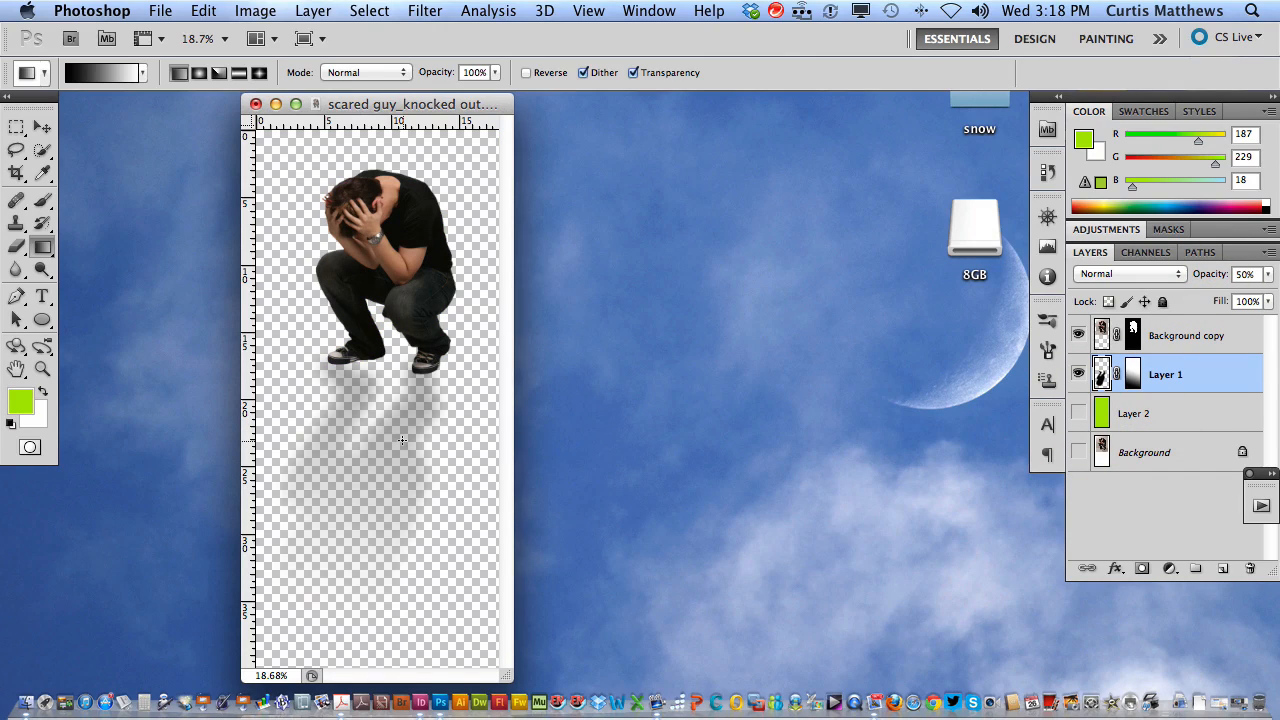
key(super+shift+s)
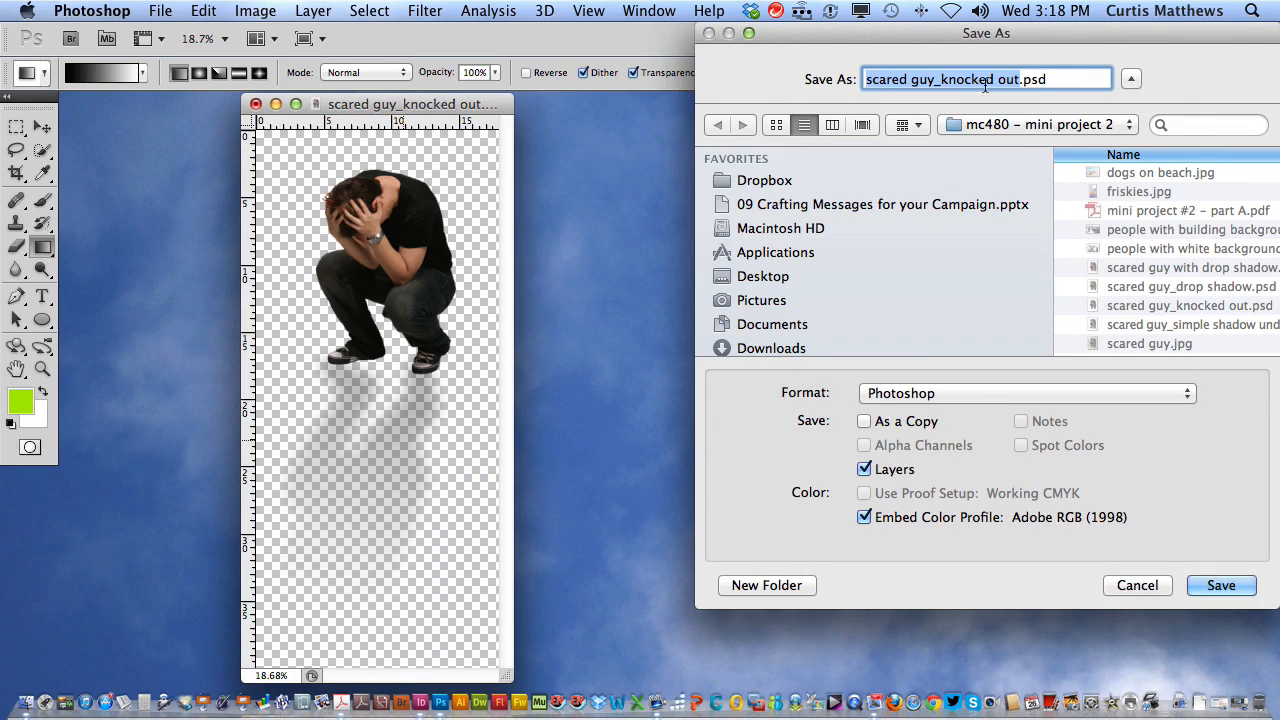
click(1018, 80)
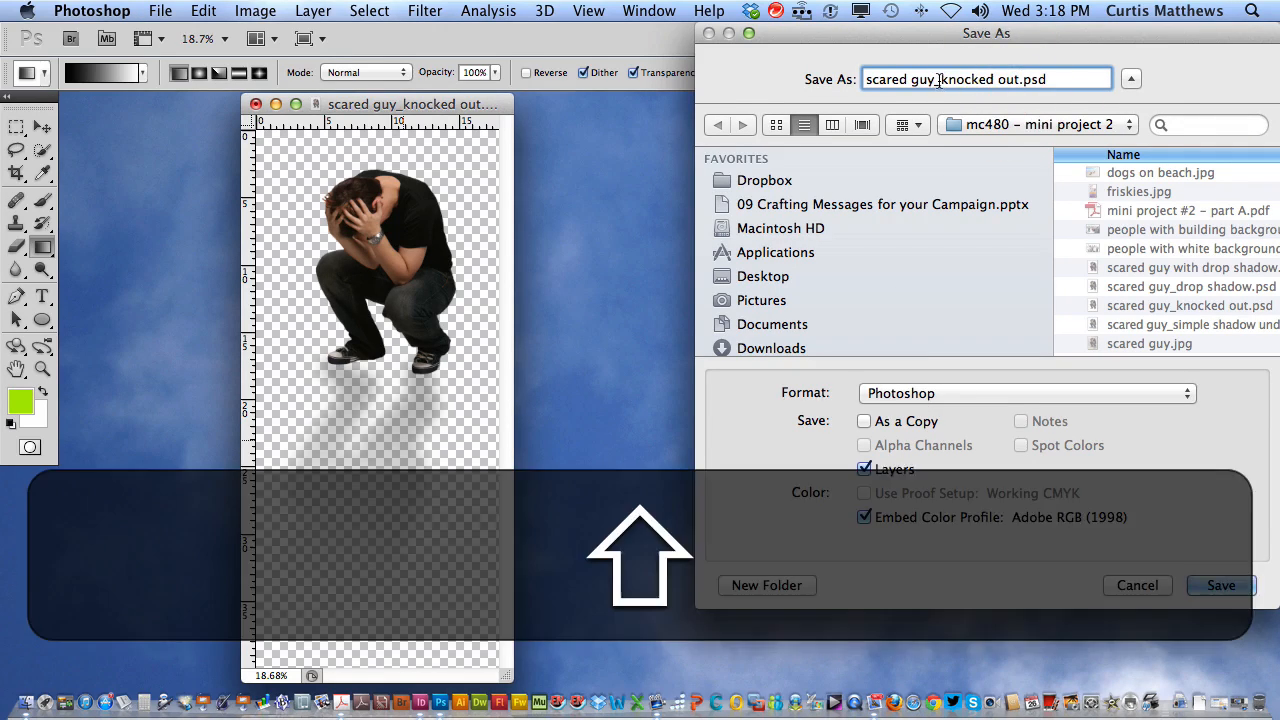
shift+click(938, 80)
text(cas)
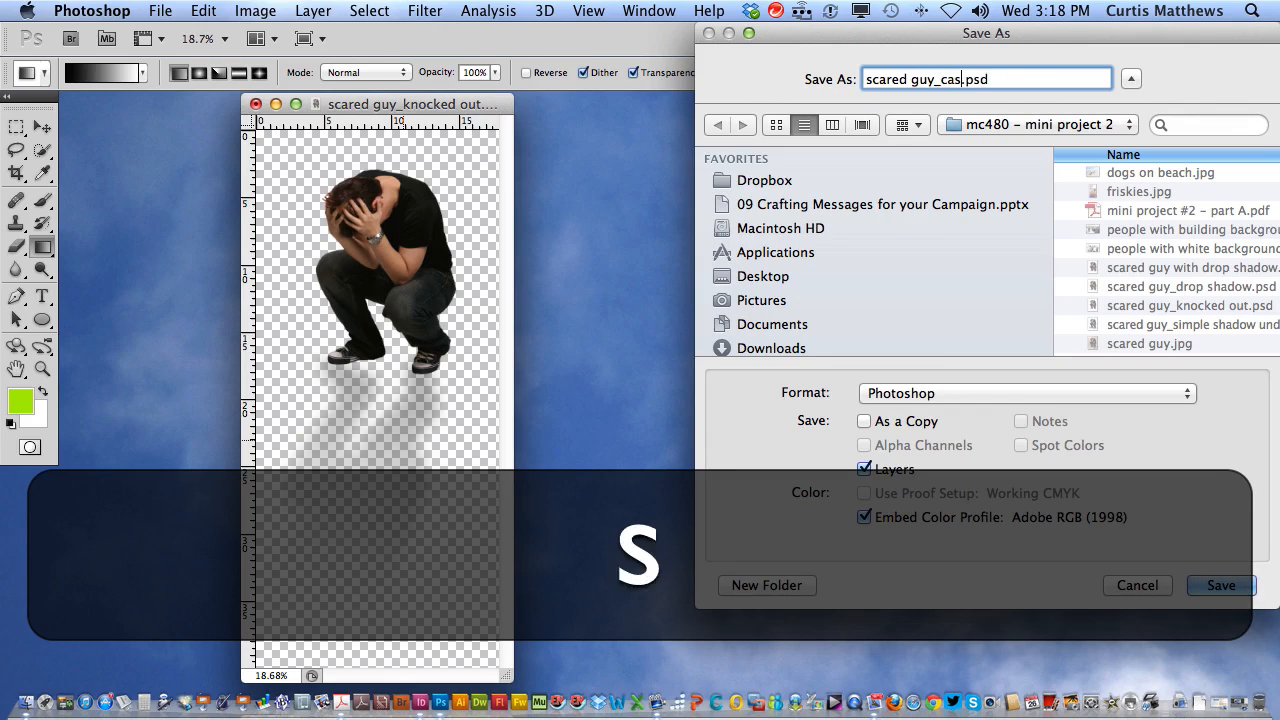
text(t shadow)
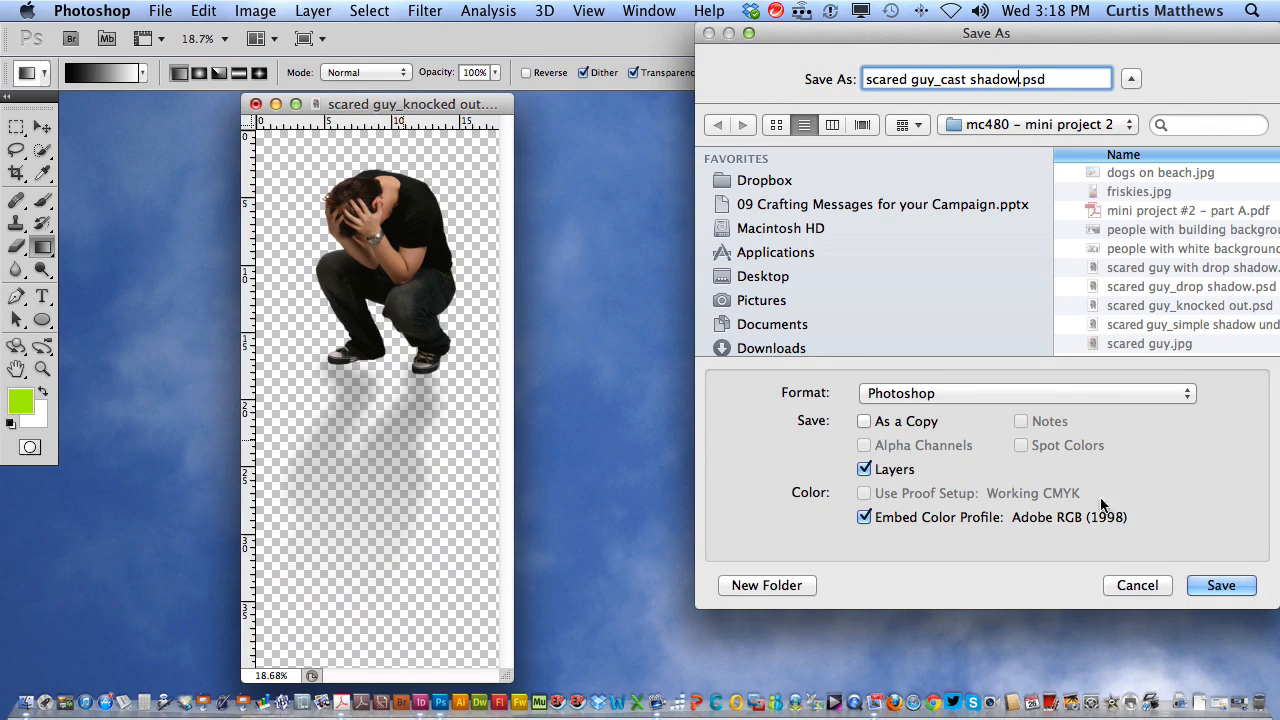
click(1218, 584)
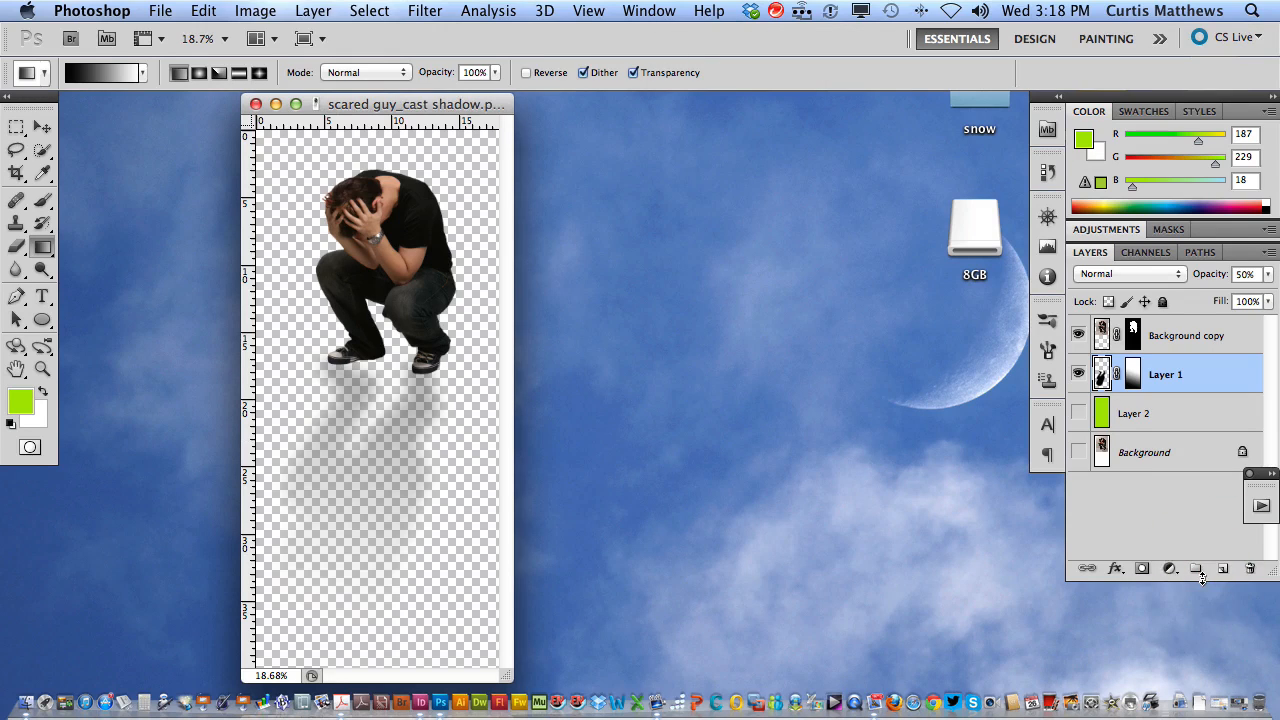